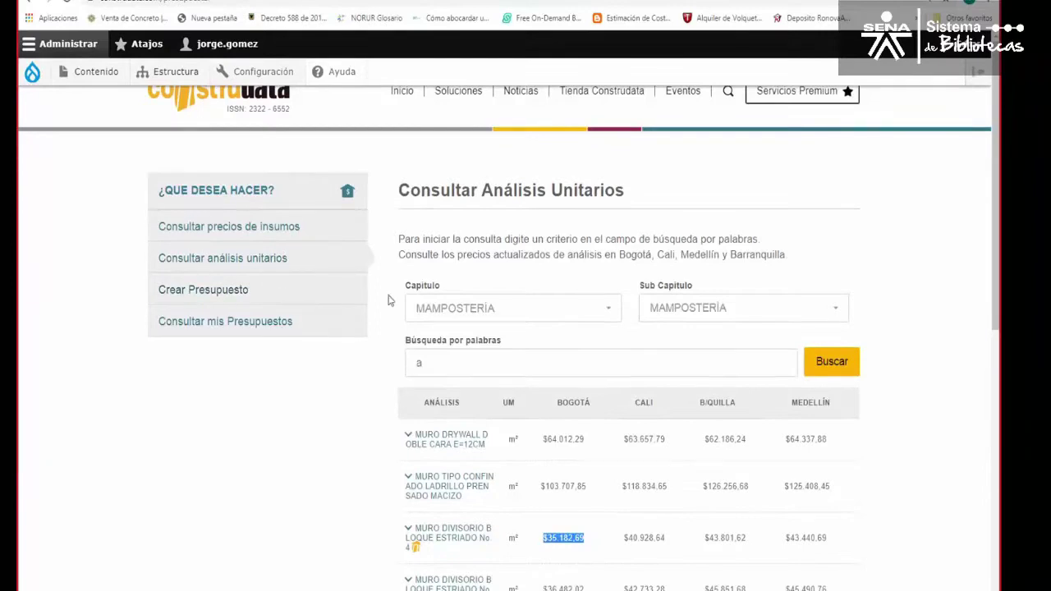
- Create a new budget named sena28 for the city of BOGOTA
click(203, 292)
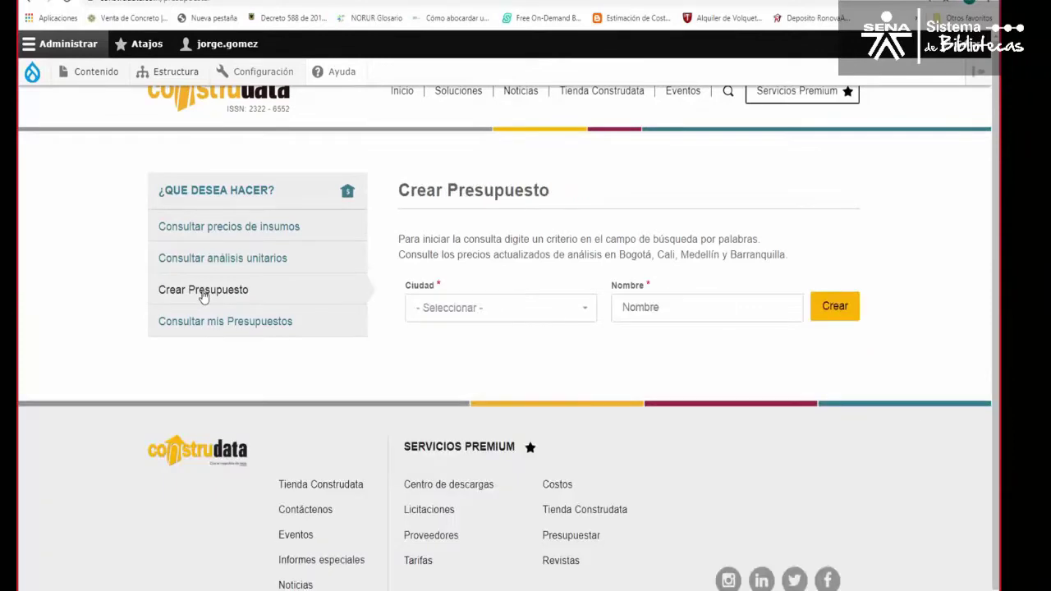
click(593, 316)
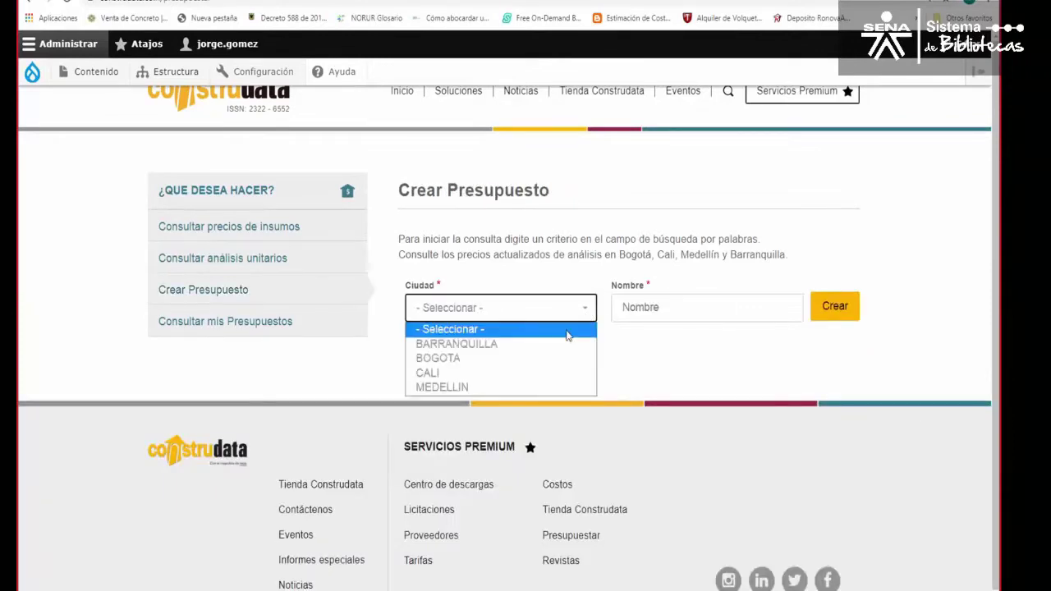
click(466, 363)
click(650, 308)
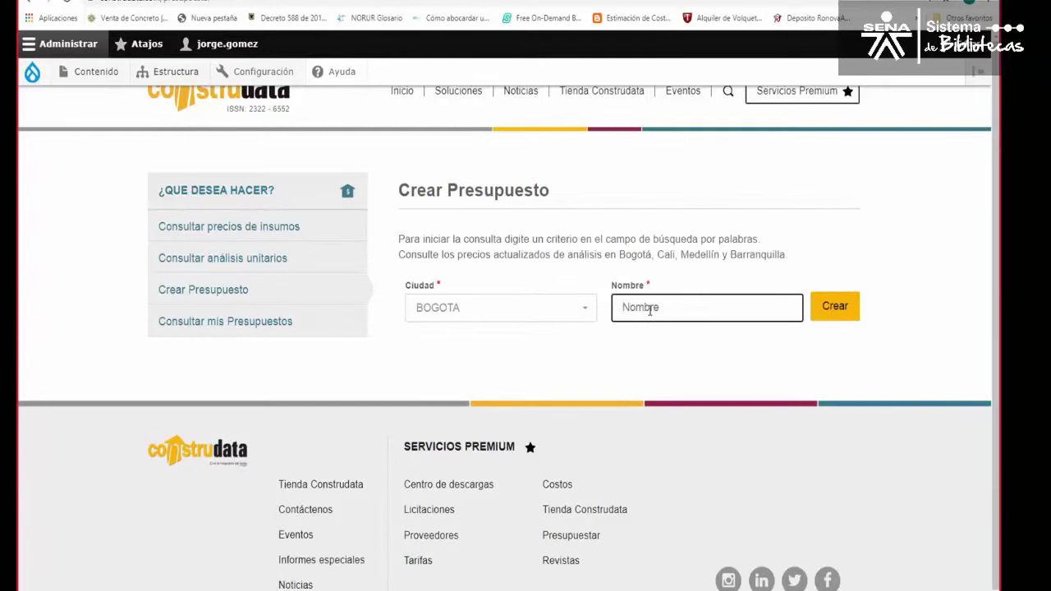
text(sena28)
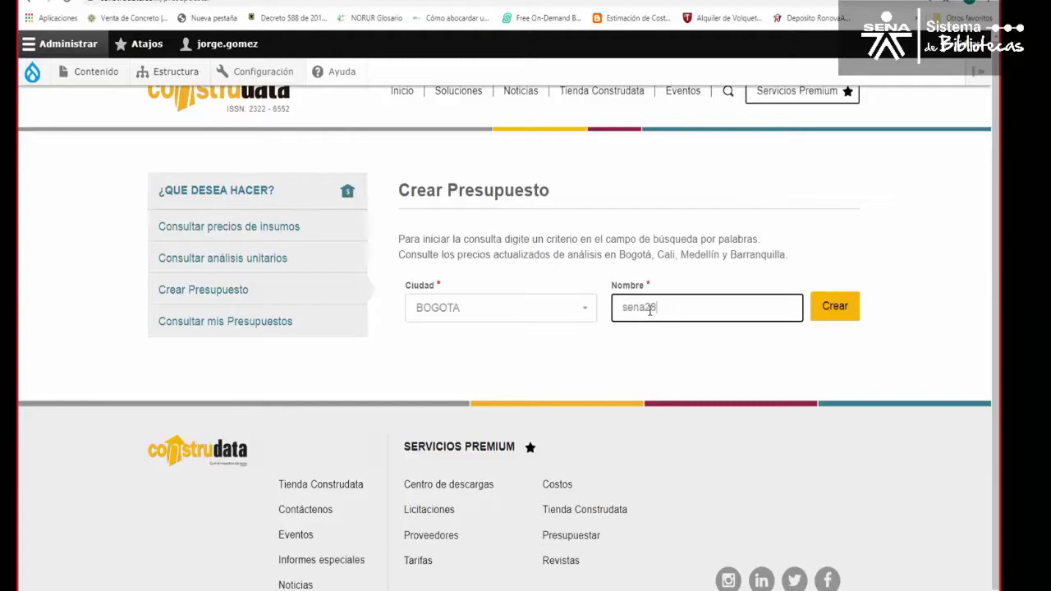
click(832, 310)
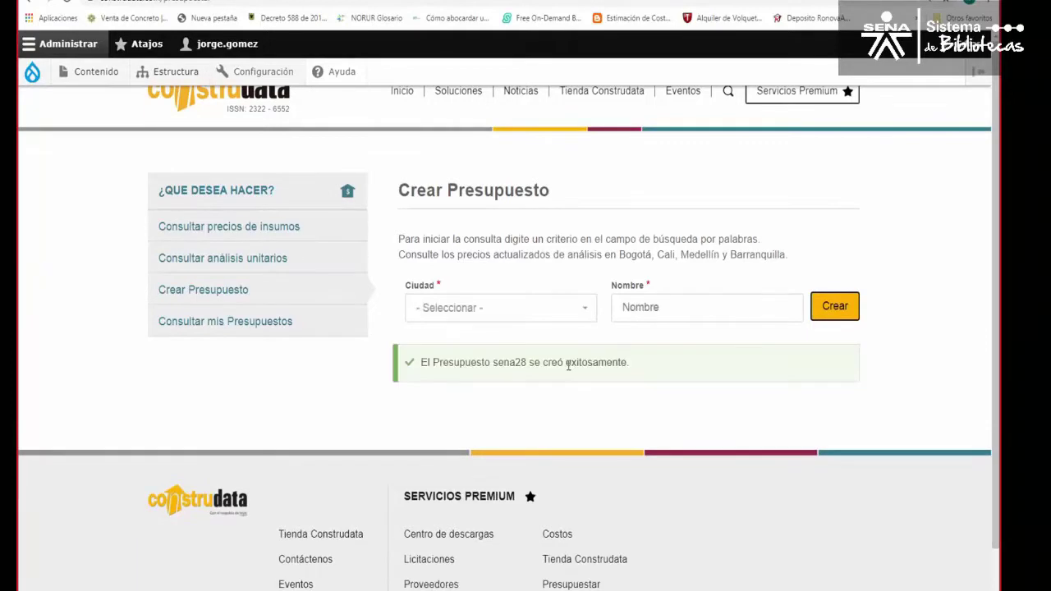
- Find the sena28 budget among the saved budgets and open it for editing
click(208, 326)
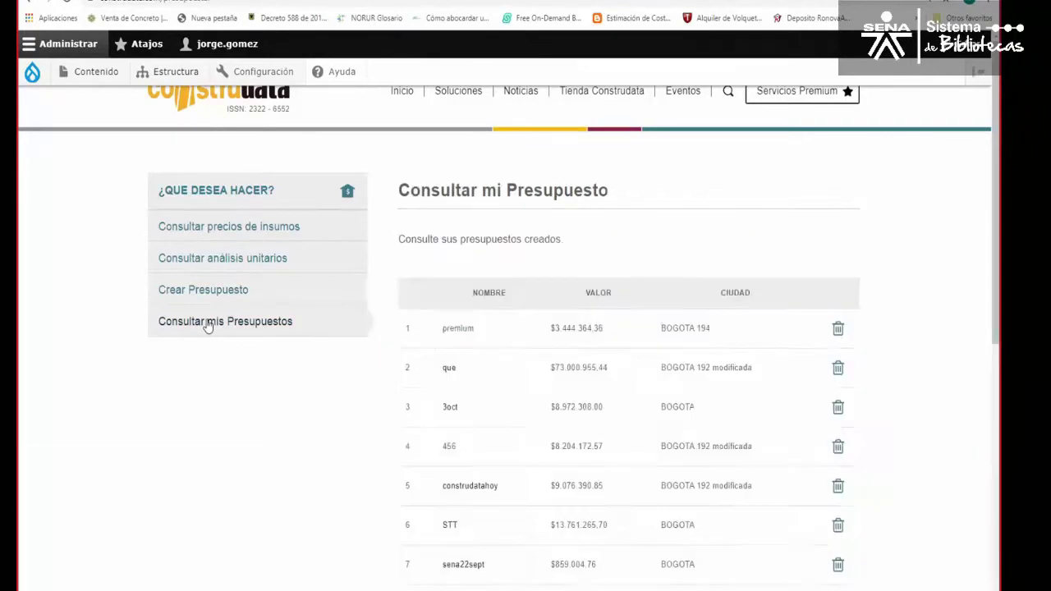
scroll(528, 406, down, 2)
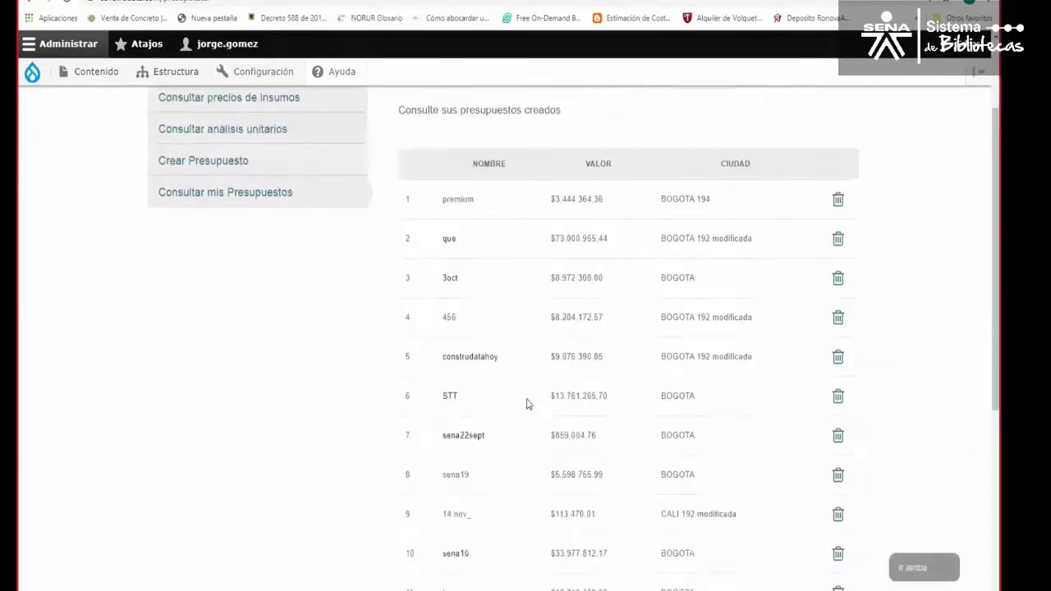
scroll(528, 404, down, 3)
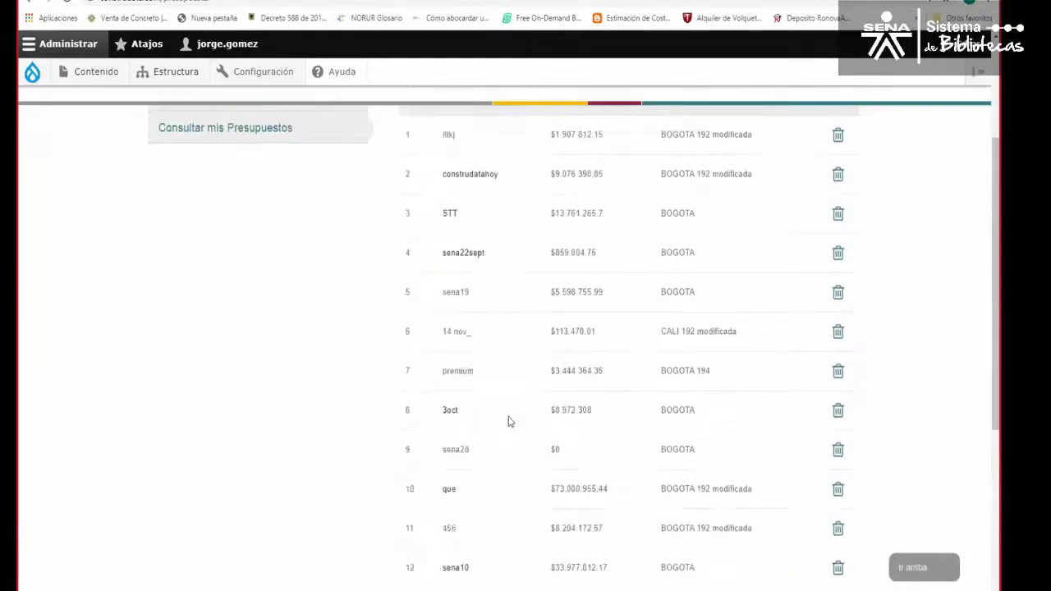
scroll(517, 419, up, 1)
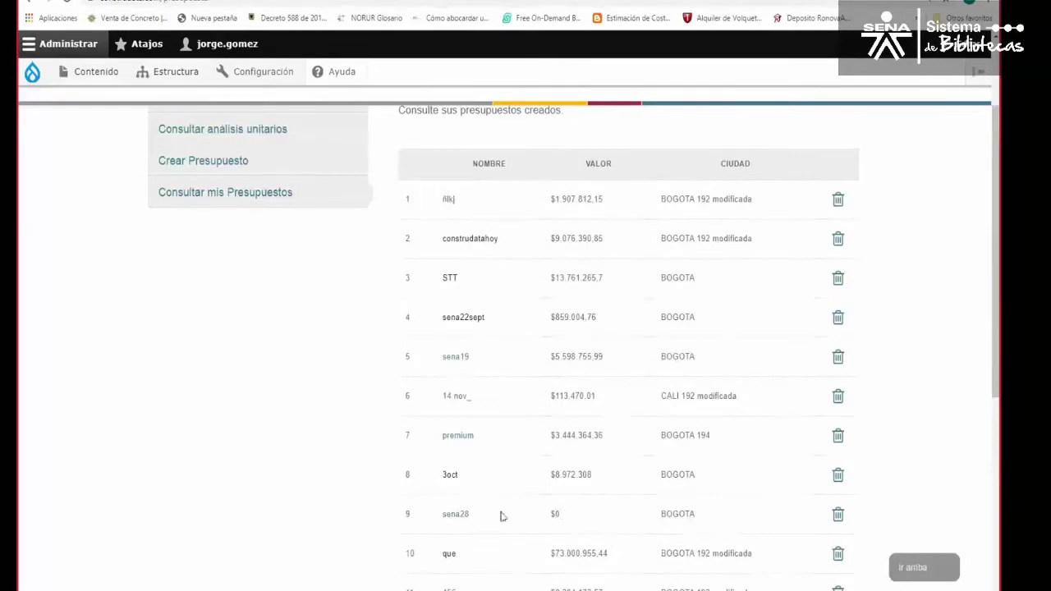
click(458, 516)
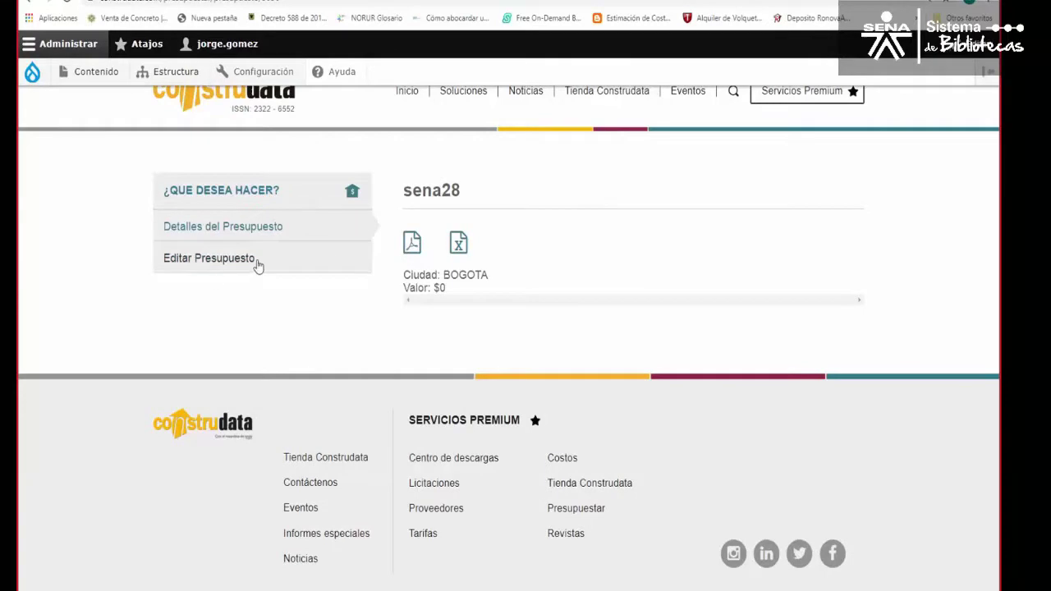
click(211, 259)
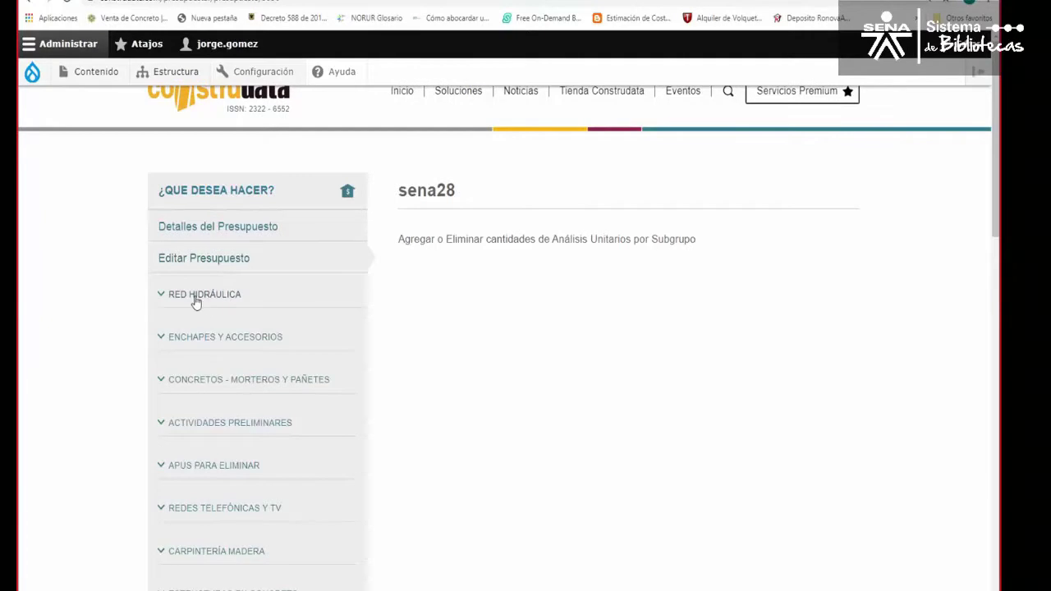
- Add 100 m² of the 3000 PSI 10cm concrete slab with malla electrosoldada from the Estructuras en Concreto subgroup to the budget
scroll(193, 410, down, 1)
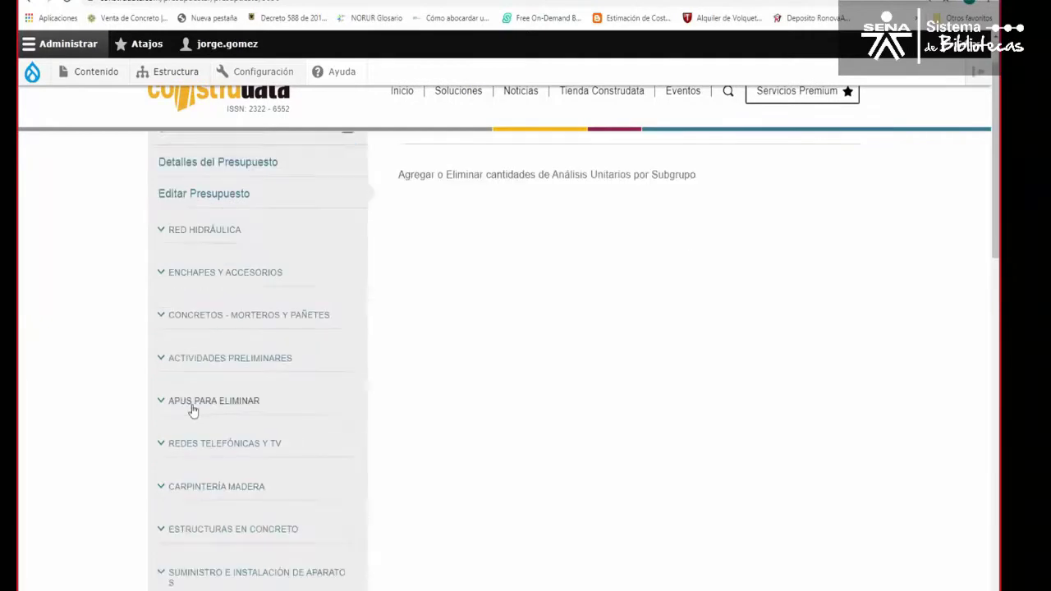
scroll(192, 410, down, 1)
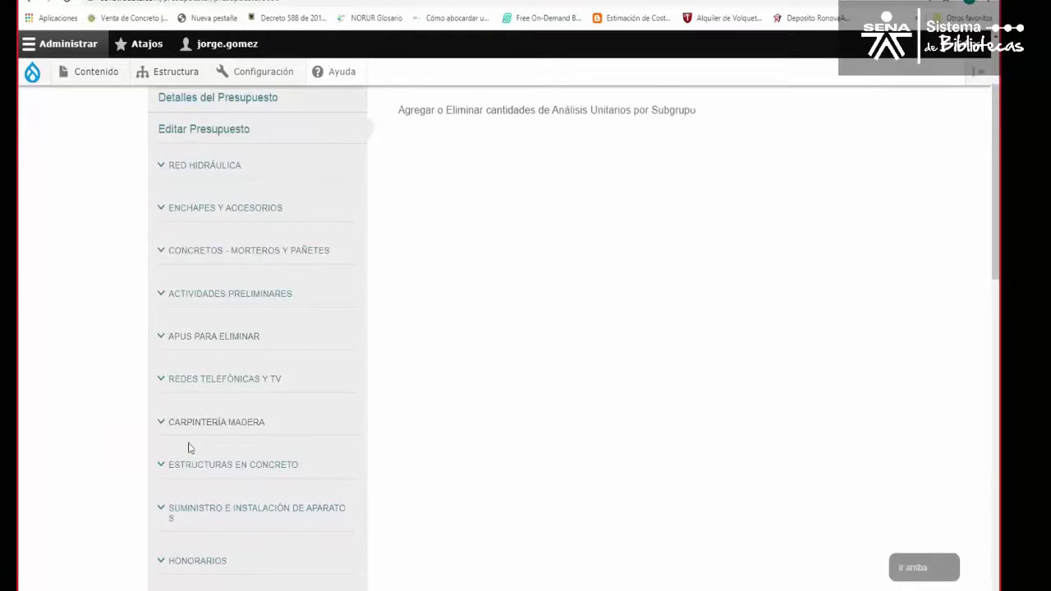
scroll(205, 419, down, 6)
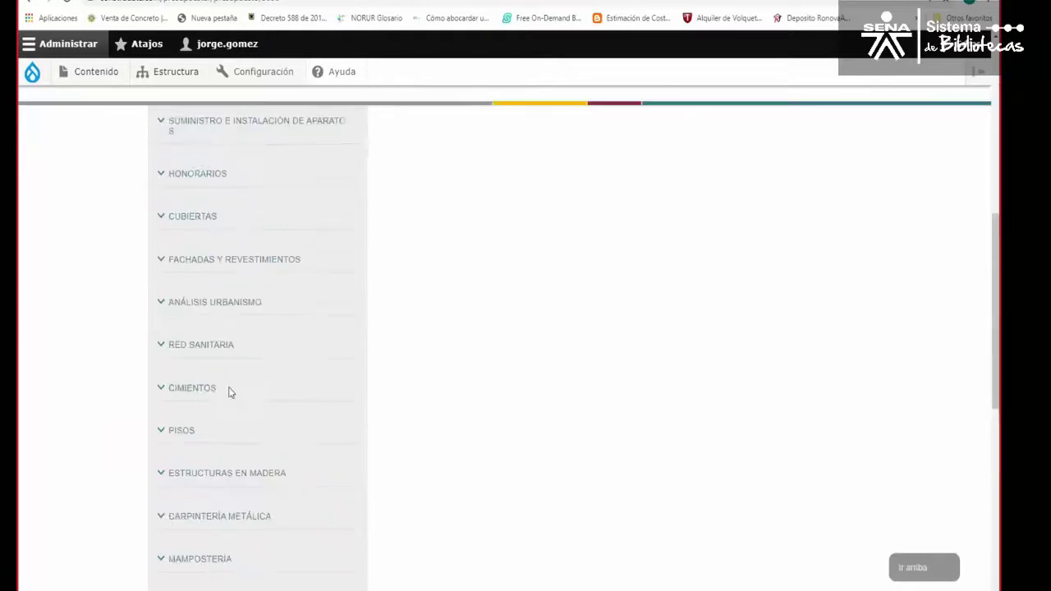
scroll(227, 391, up, 1)
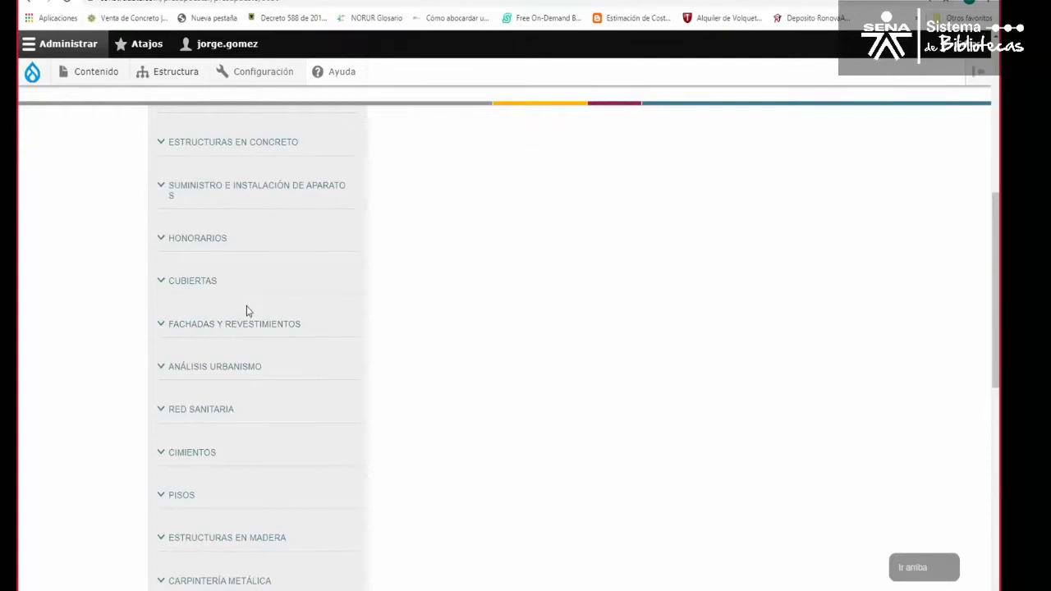
scroll(246, 311, up, 2)
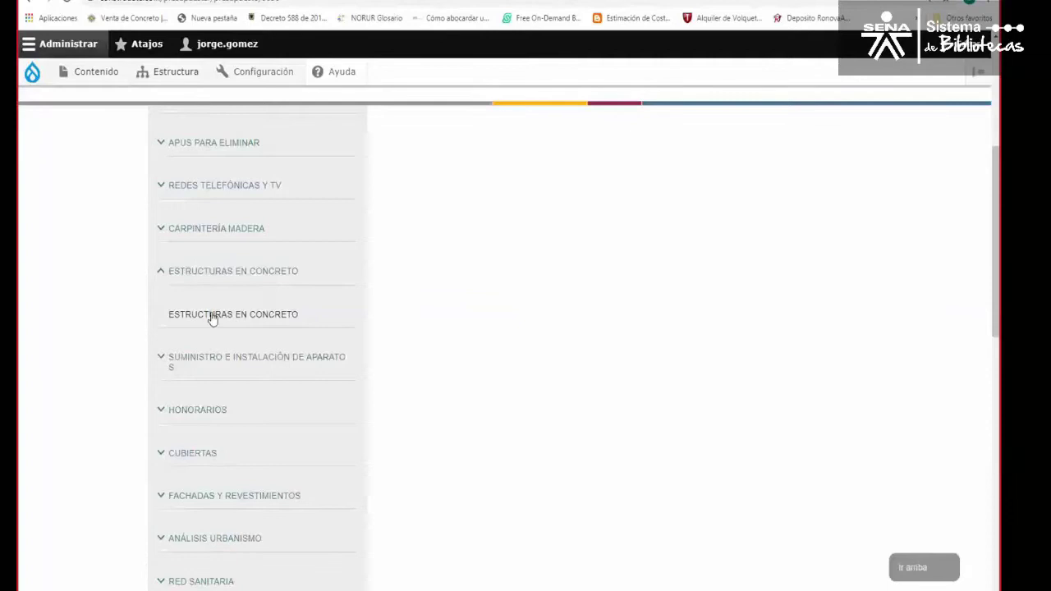
click(212, 317)
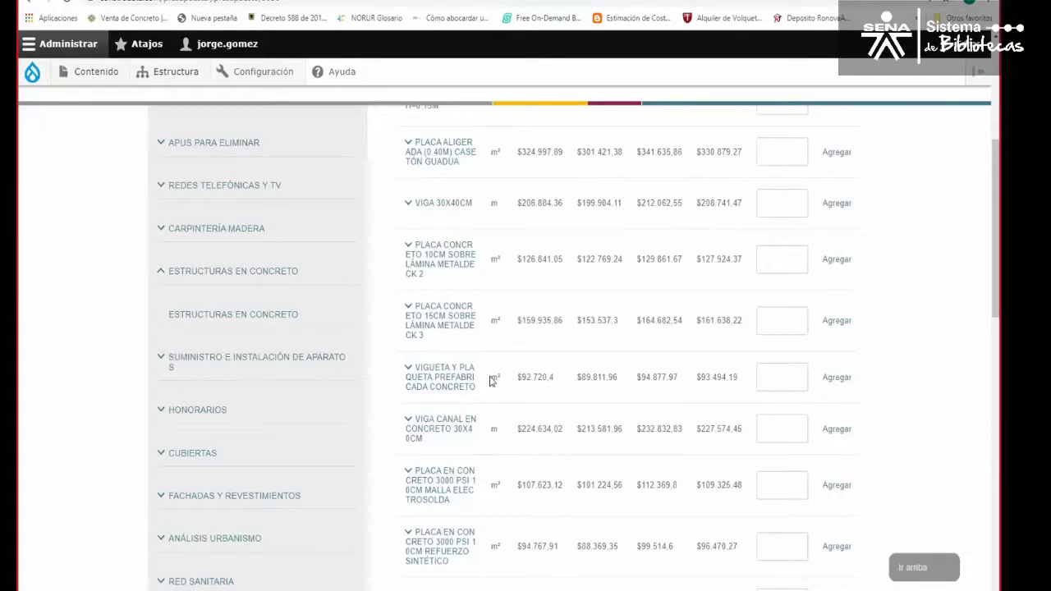
scroll(442, 419, down, 1)
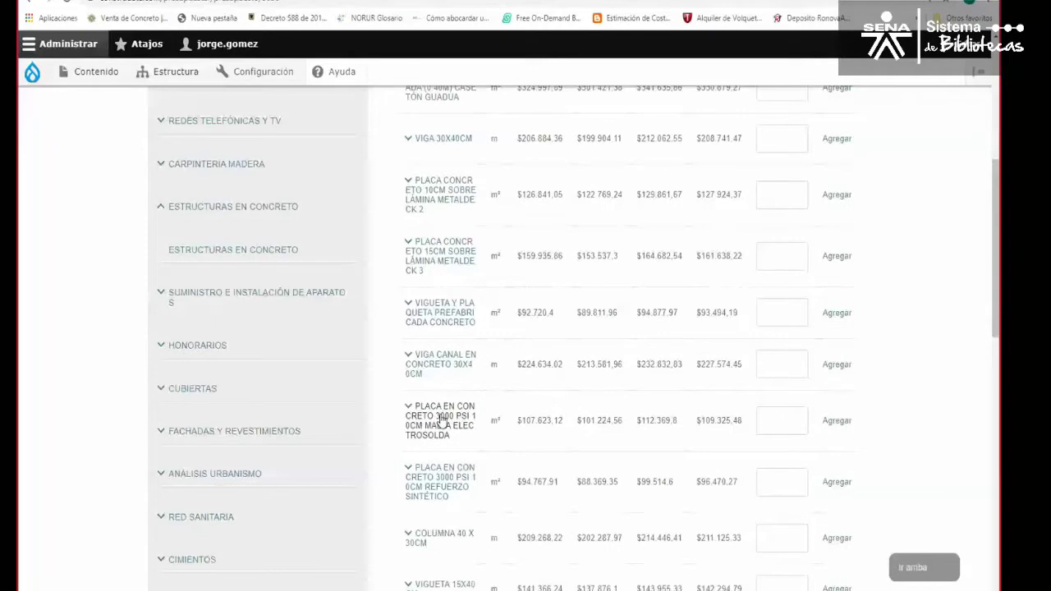
click(777, 422)
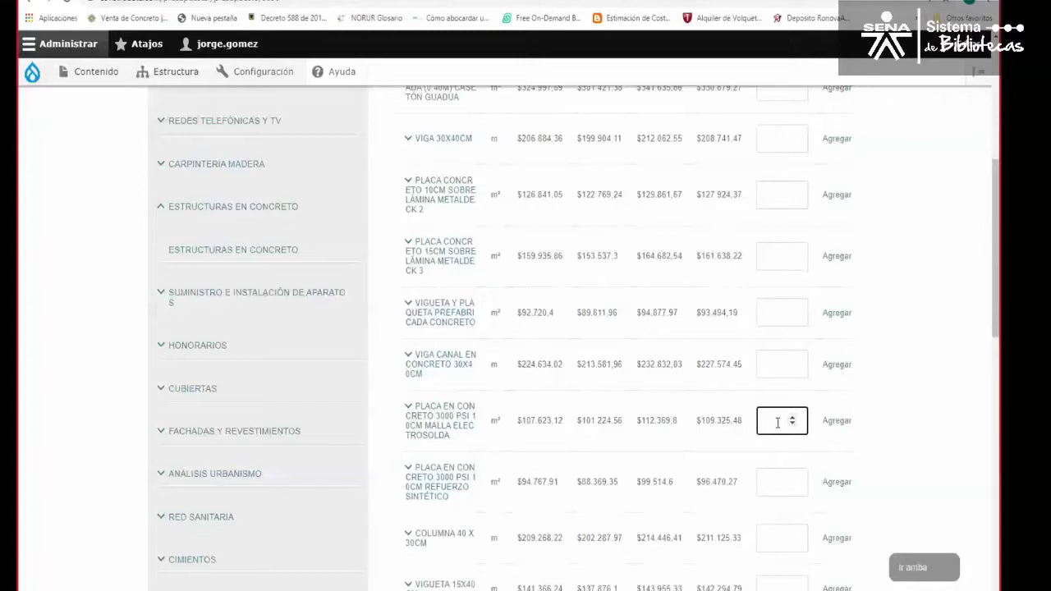
text(100)
click(836, 422)
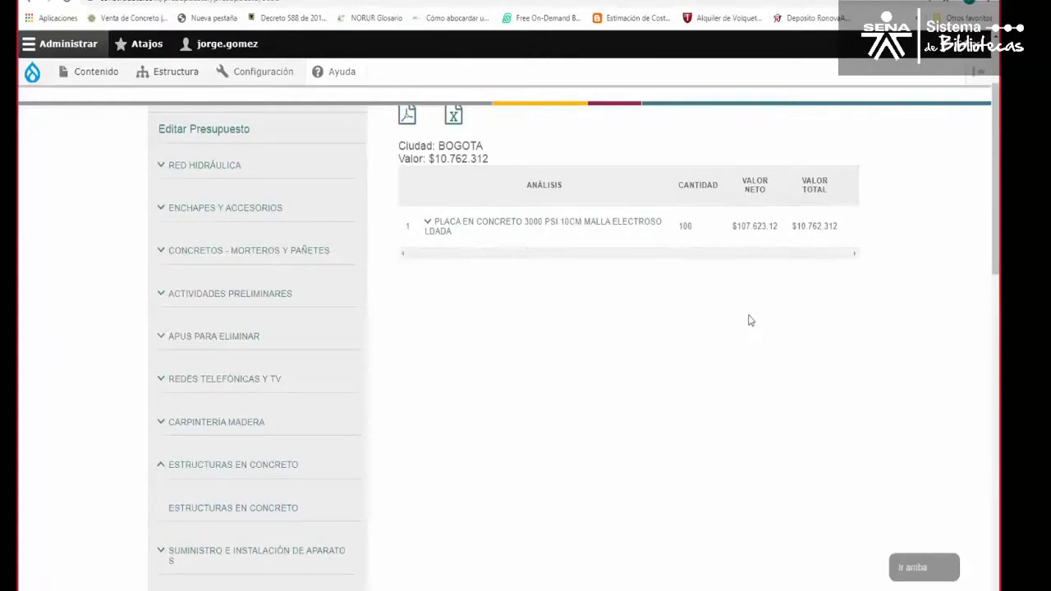
- Add 100 m² of Alistado de Piso 4cm from the Pisos subgroup and review the budget's total value
scroll(697, 339, up, 1)
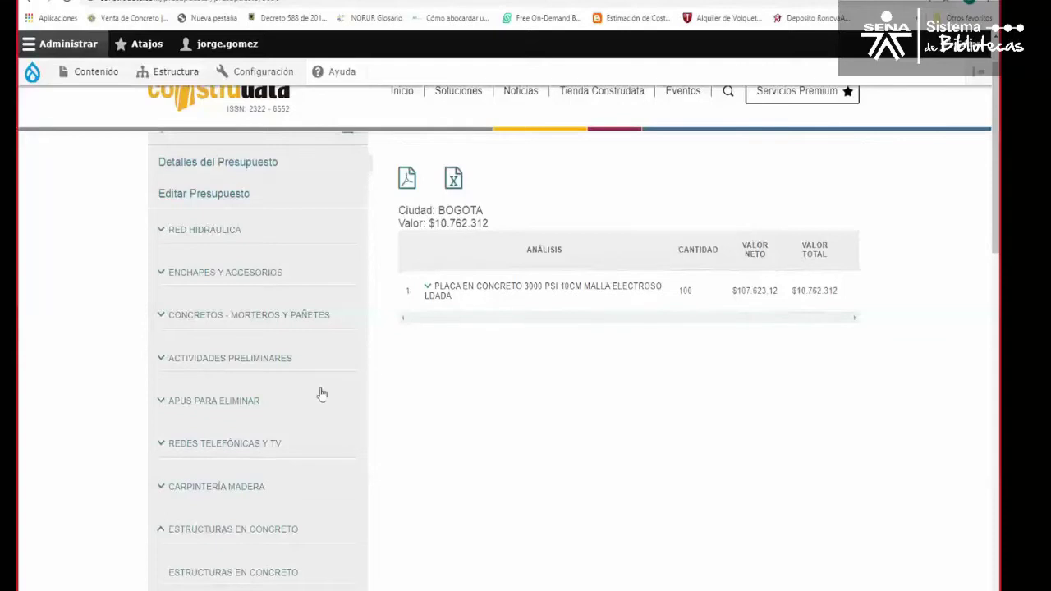
scroll(254, 422, down, 3)
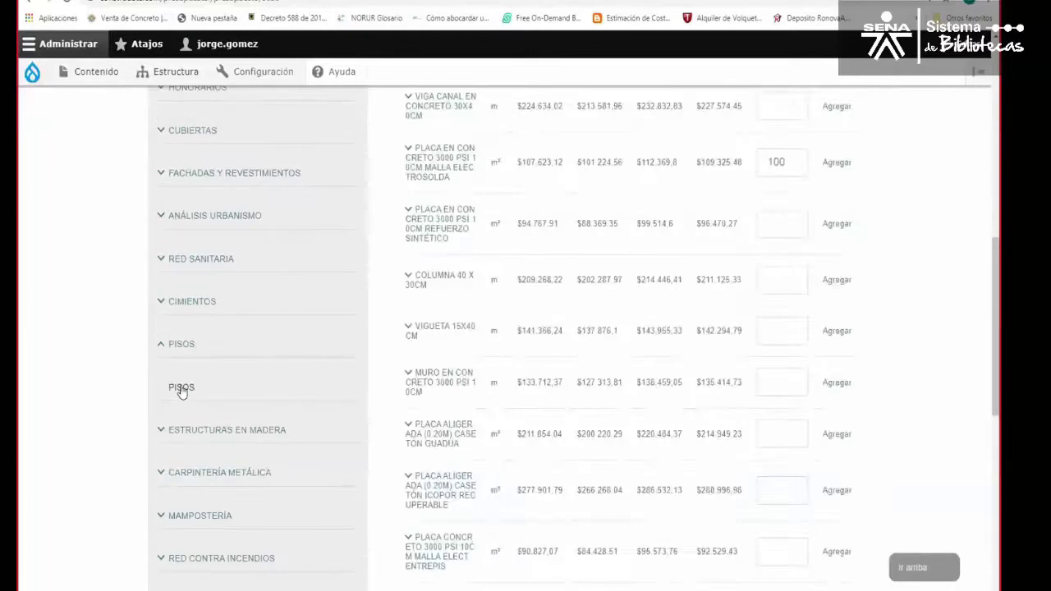
click(181, 387)
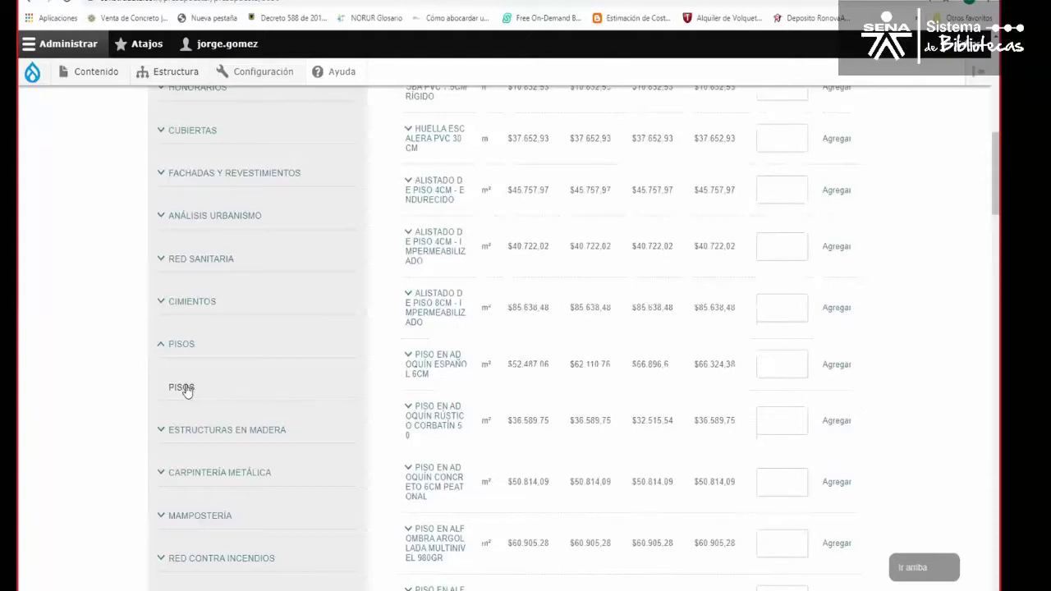
scroll(433, 324, up, 2)
scroll(432, 324, up, 3)
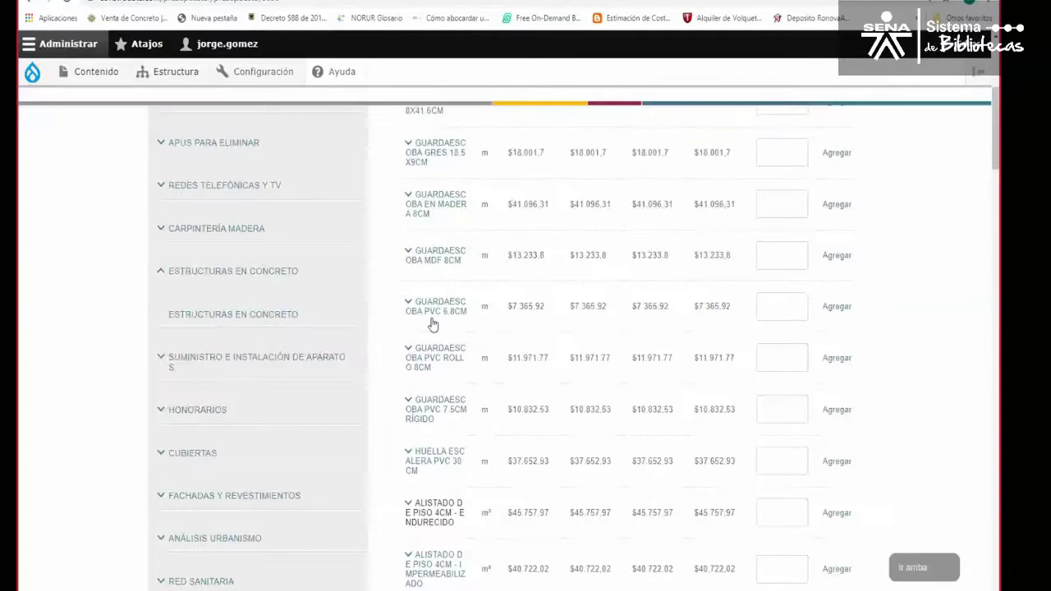
scroll(433, 325, up, 3)
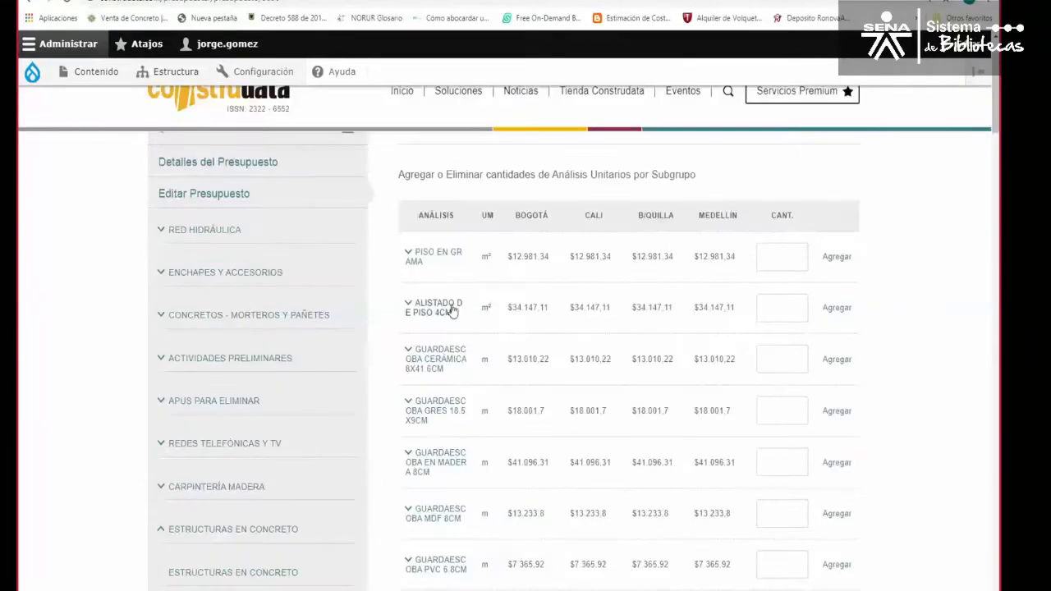
click(771, 308)
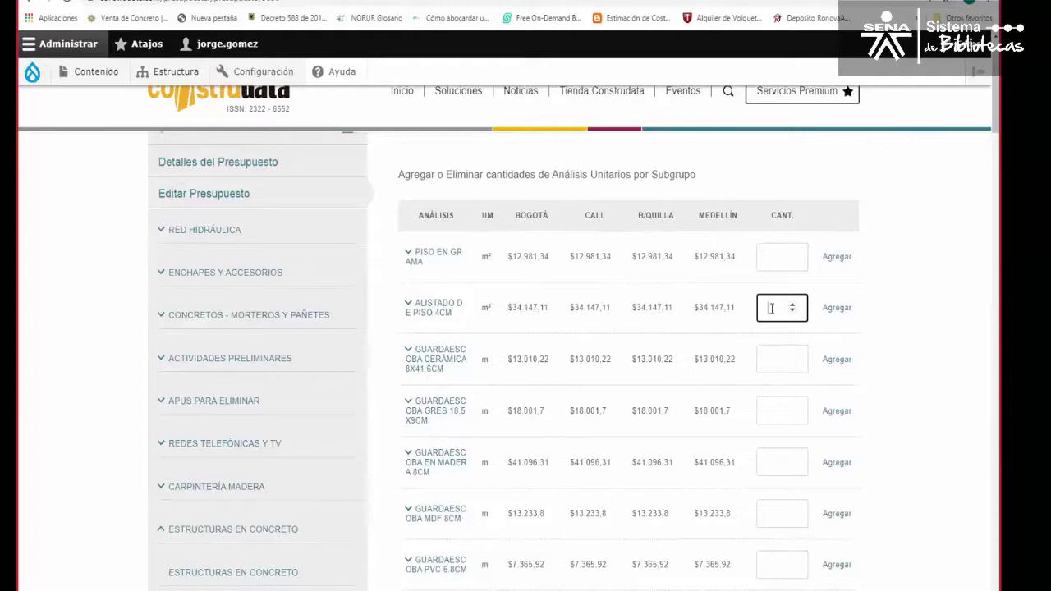
text(100)
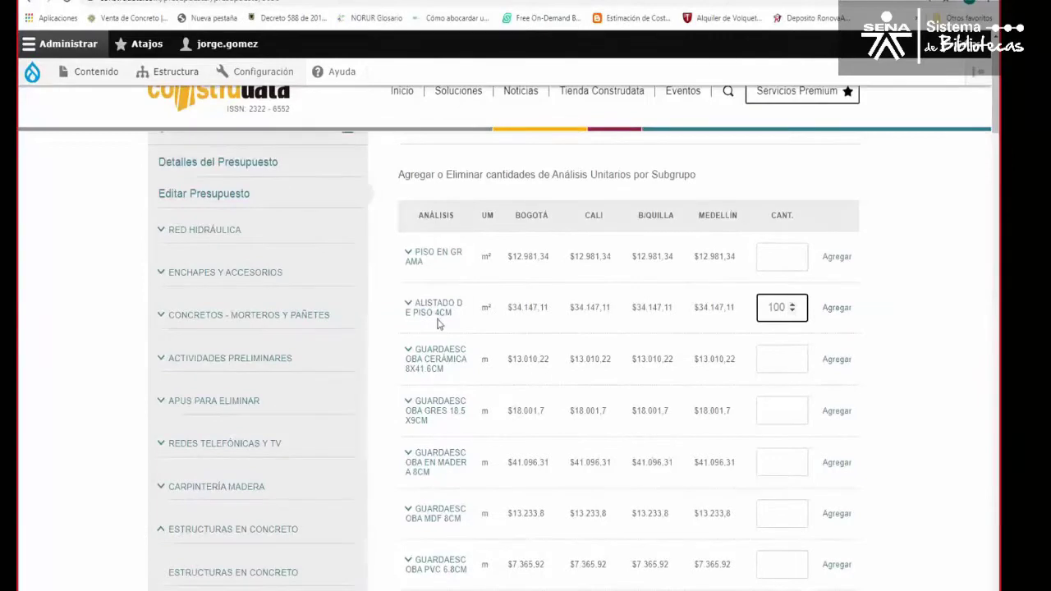
click(835, 309)
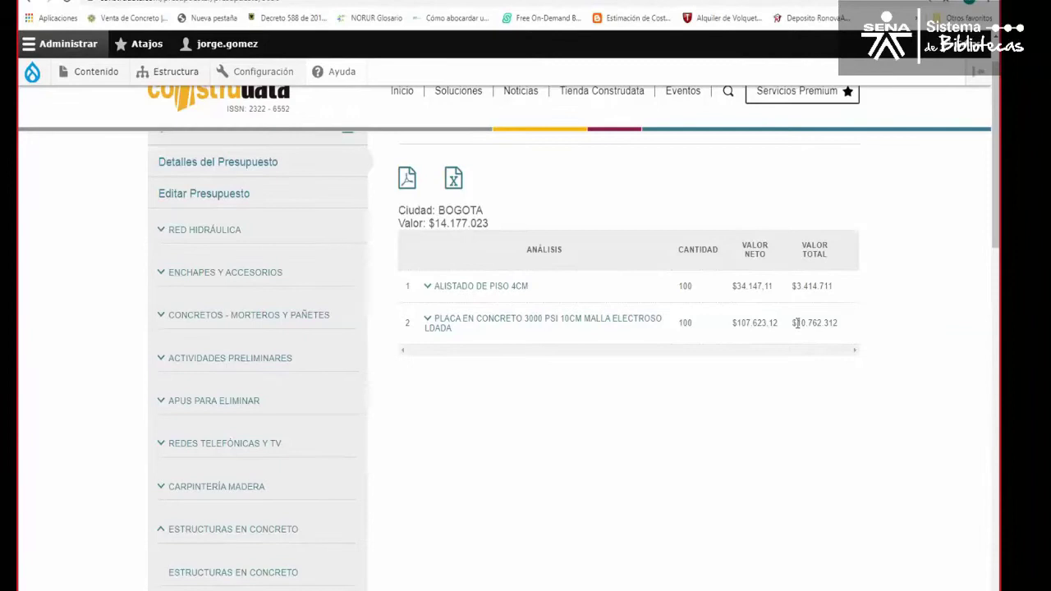
drag(433, 223, 493, 229)
click(476, 399)
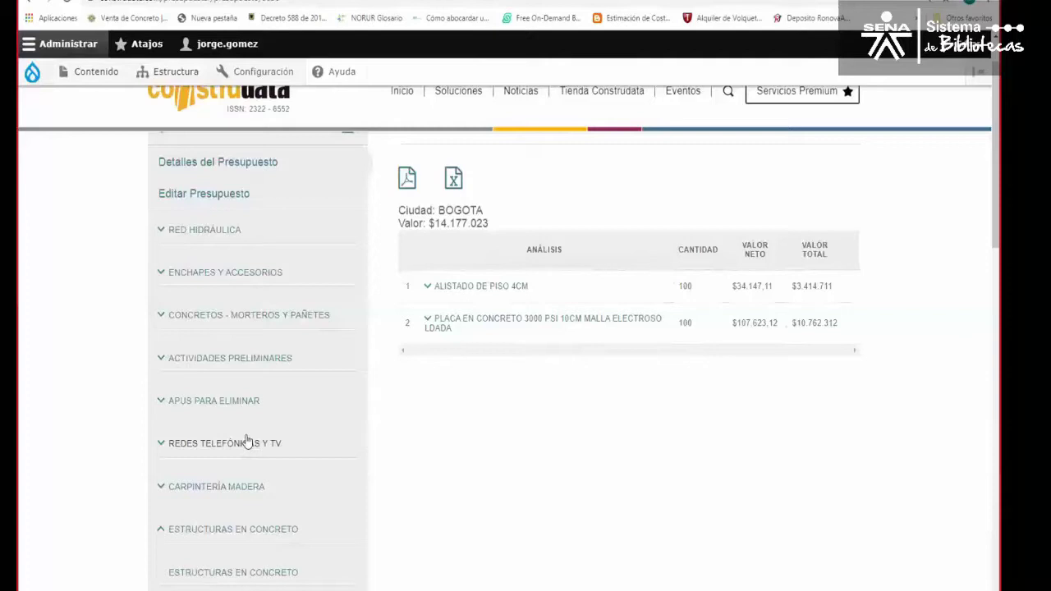
- Expand the breakdown of Piso Cerámica 33.8x33.8cm in the Pisos subgroup and add 100 m² of it to the budget
scroll(183, 457, down, 7)
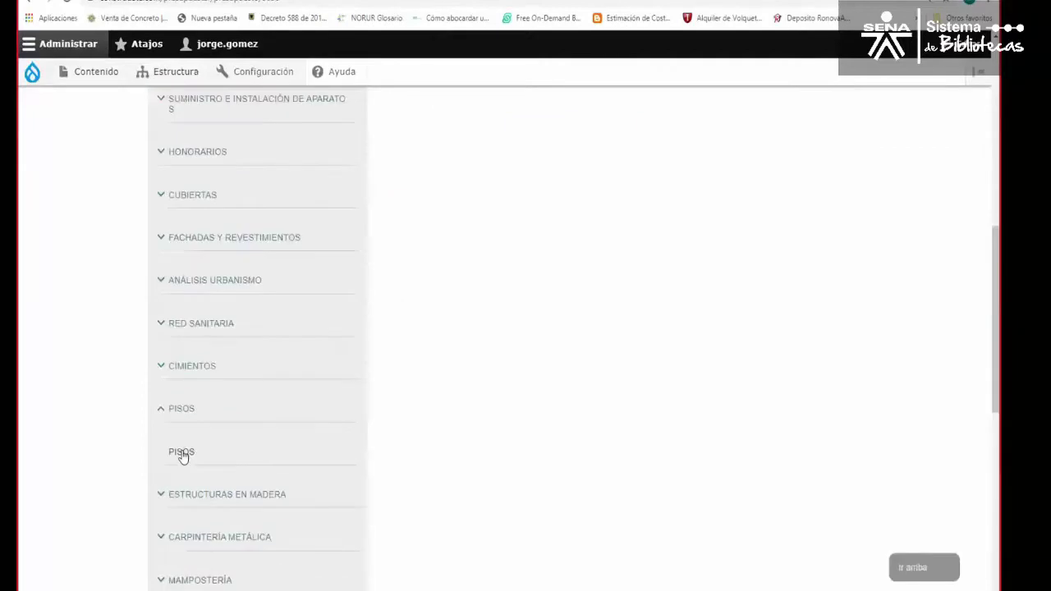
click(183, 453)
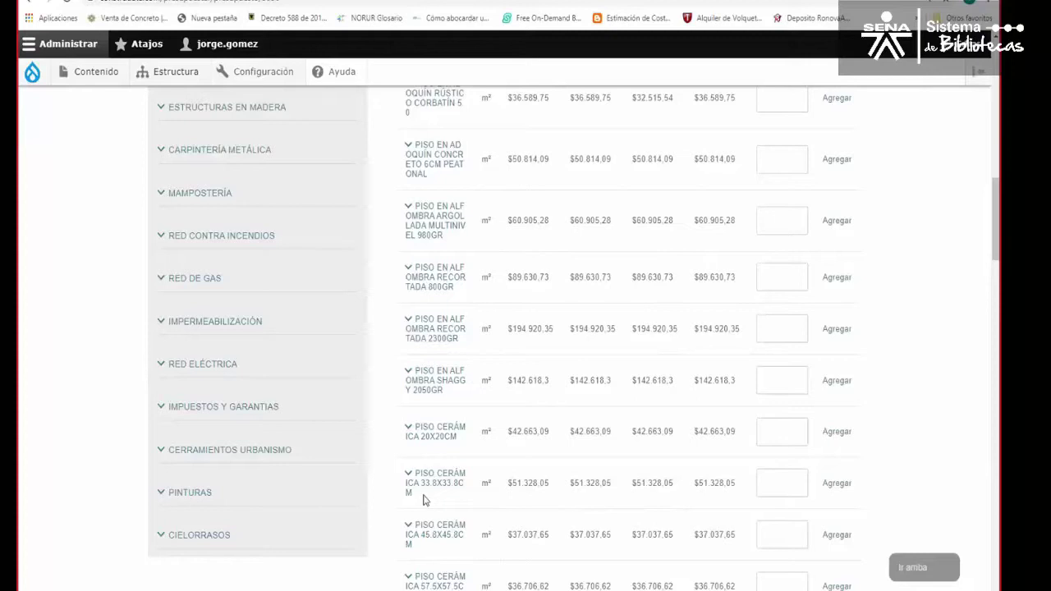
click(481, 482)
scroll(481, 483, down, 3)
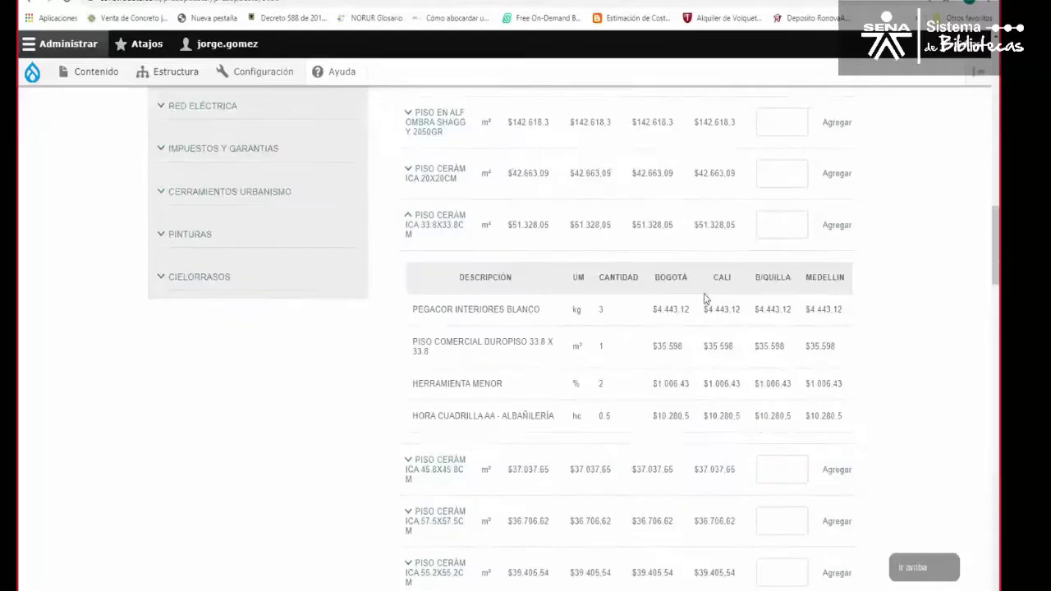
click(428, 227)
click(430, 226)
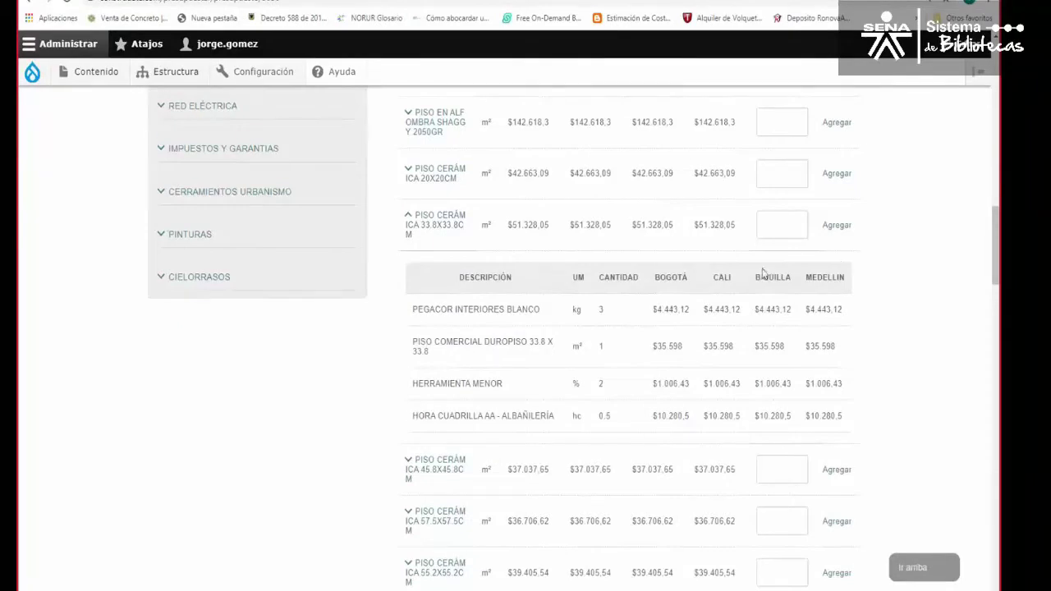
click(780, 225)
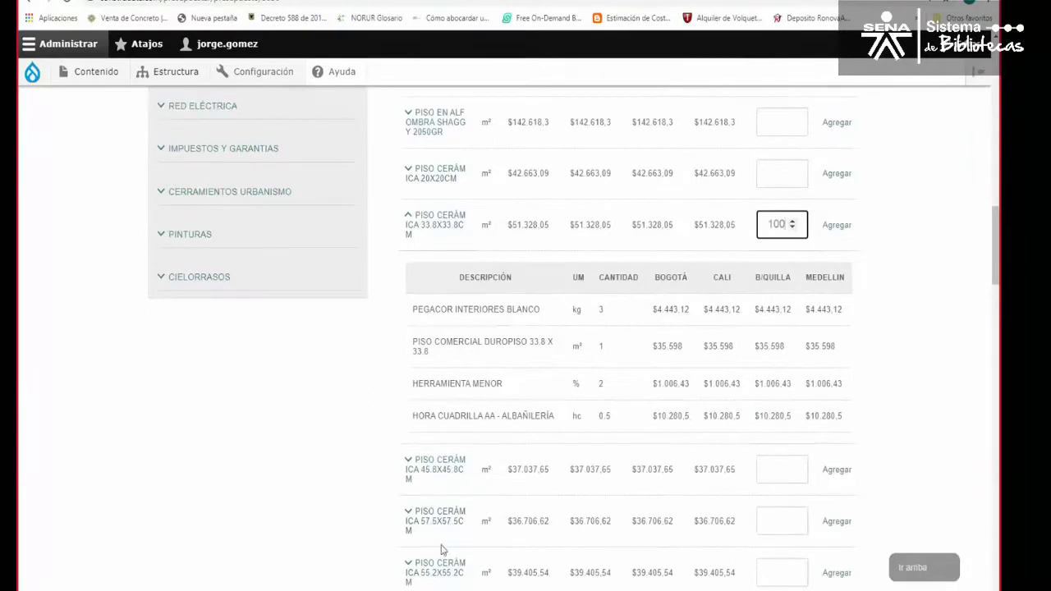
click(836, 227)
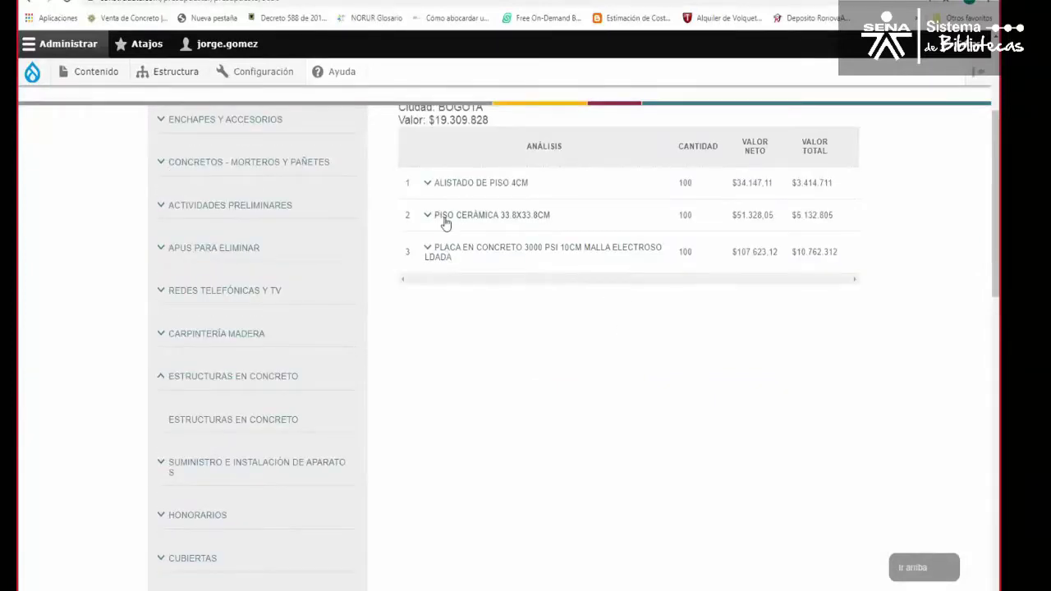
- Add 30 m² of Muro Divisorio Bloque Estriado No.5 from the Mampostería subgroup to the budget and review the budget's total value
scroll(244, 389, down, 1)
scroll(243, 388, down, 5)
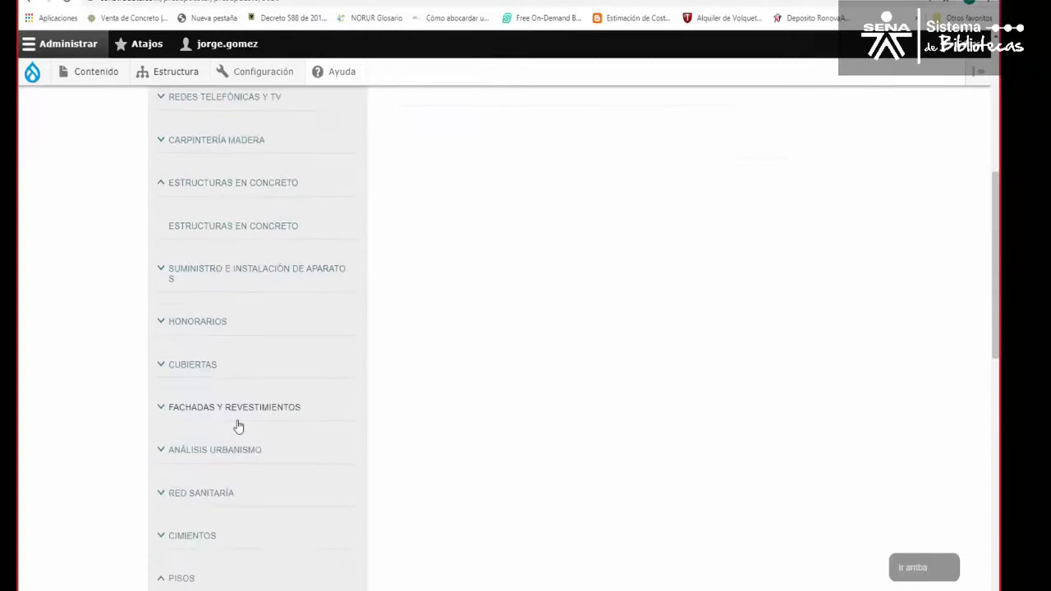
scroll(254, 430, down, 1)
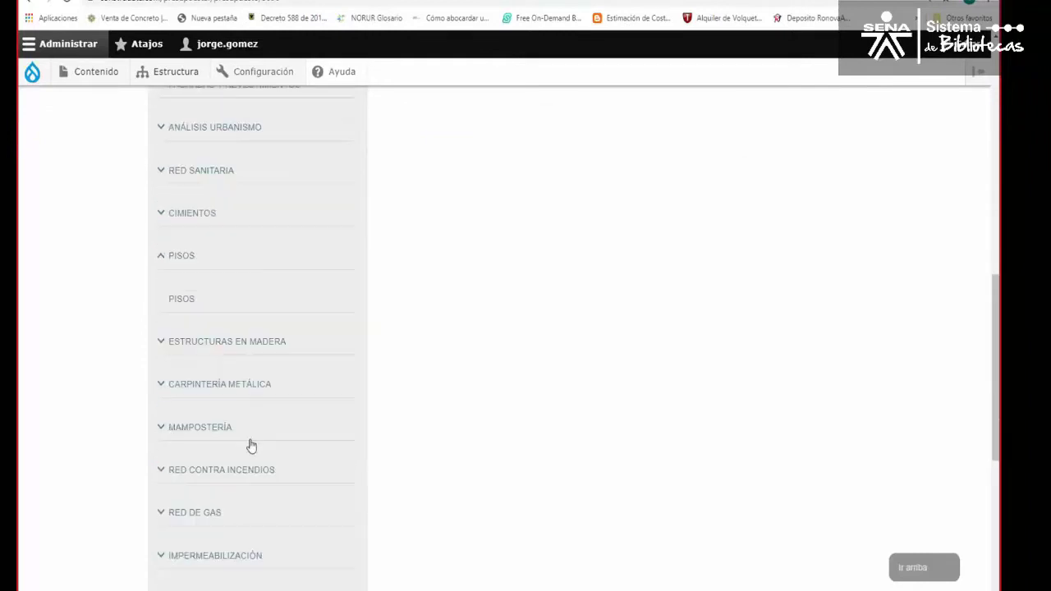
click(177, 434)
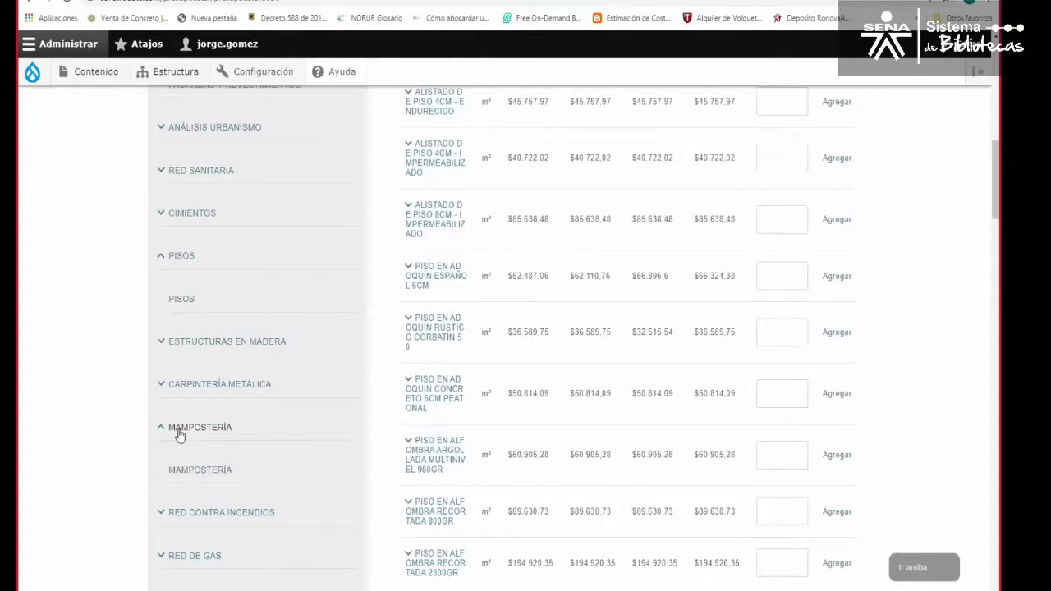
scroll(383, 267, down, 5)
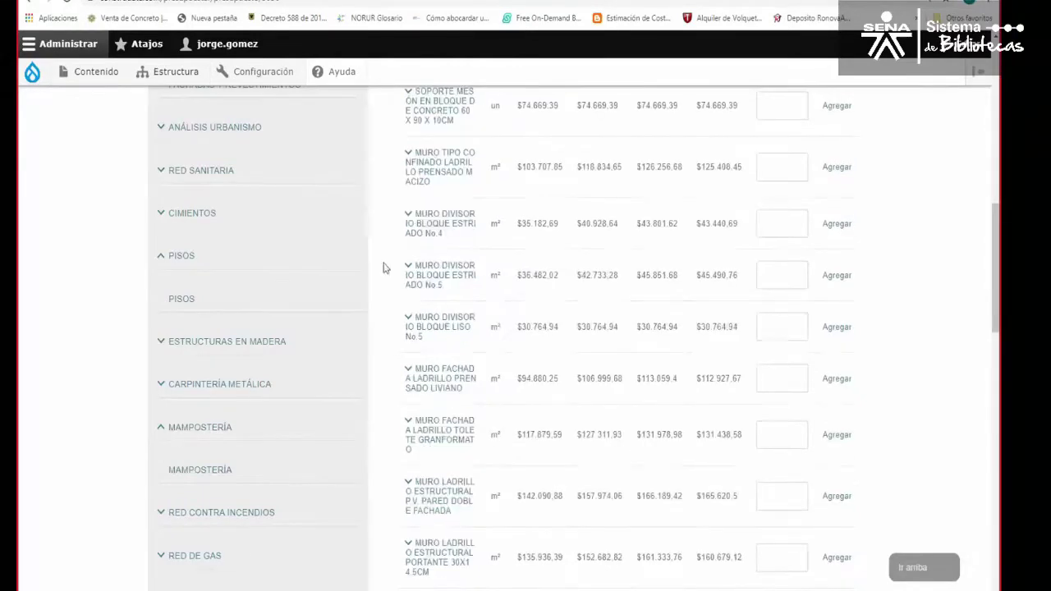
click(773, 275)
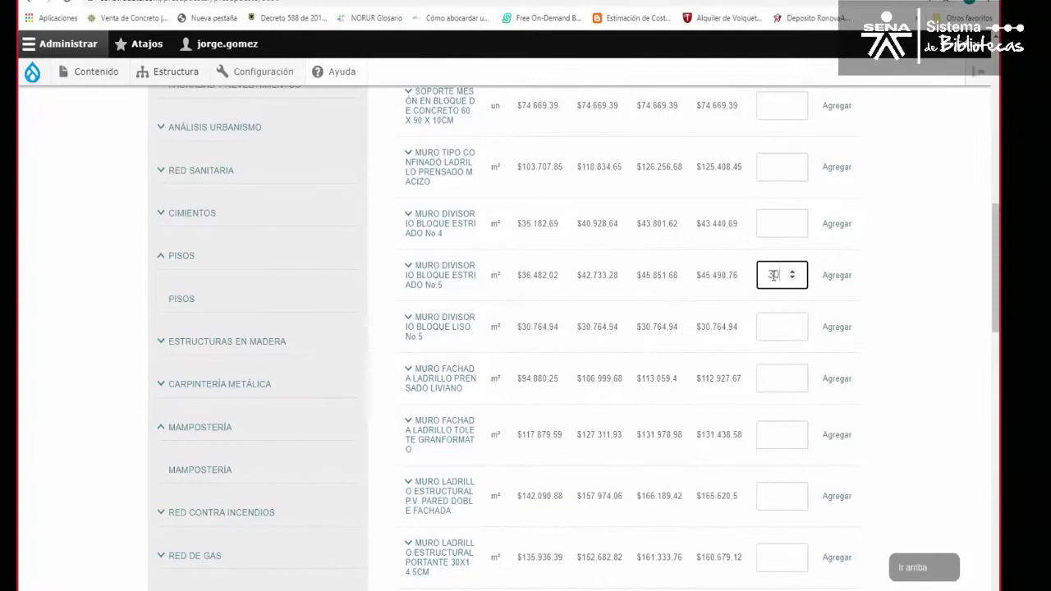
click(836, 277)
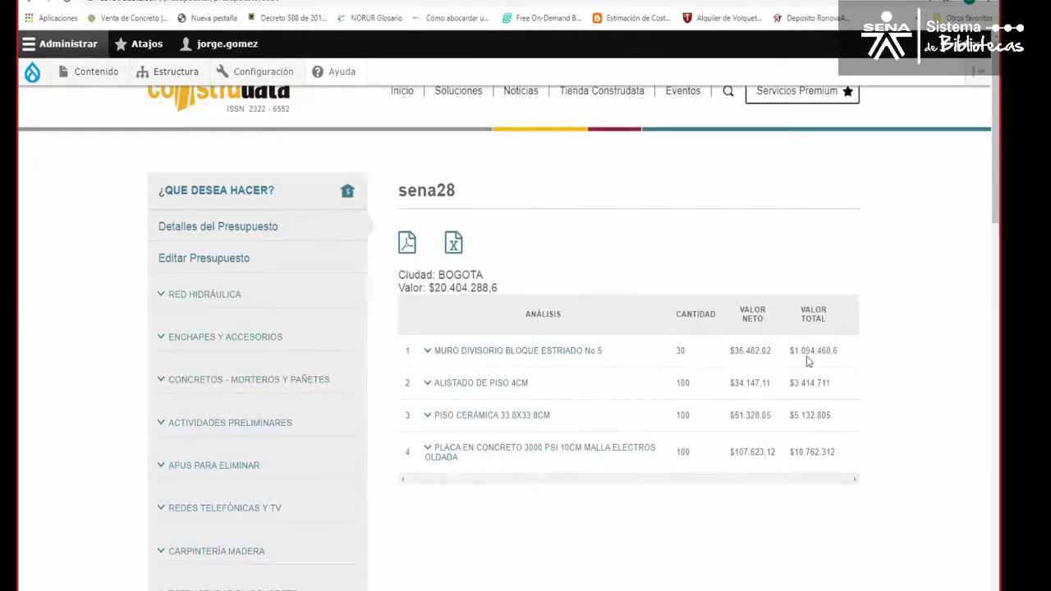
drag(434, 289, 503, 294)
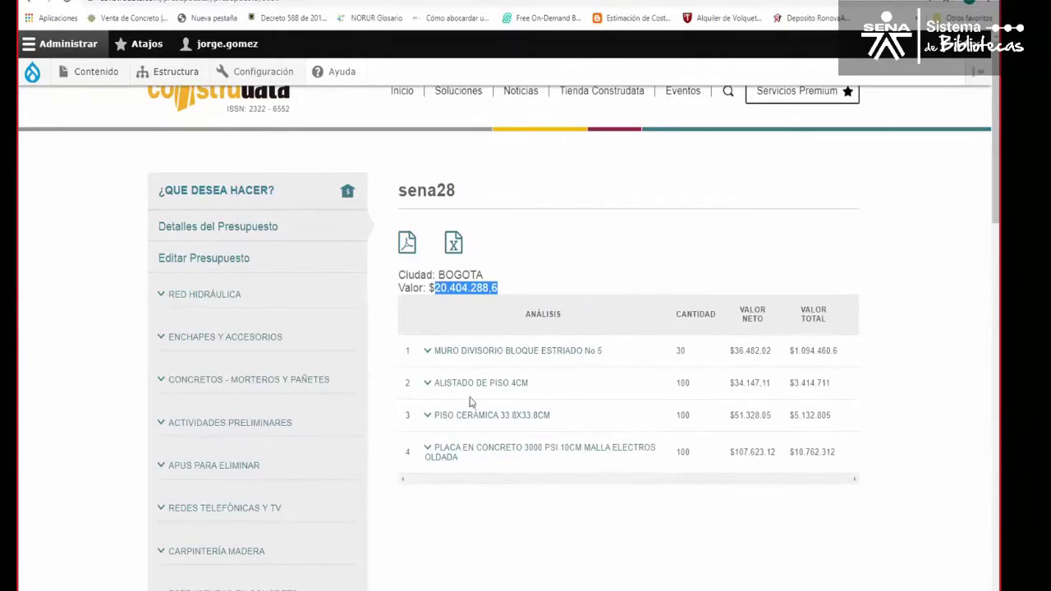
- Find the Concretos - Morteros y Pañetes group among the budget chapters and open its subgroup's unit price analyses
scroll(284, 411, down, 1)
scroll(277, 417, down, 3)
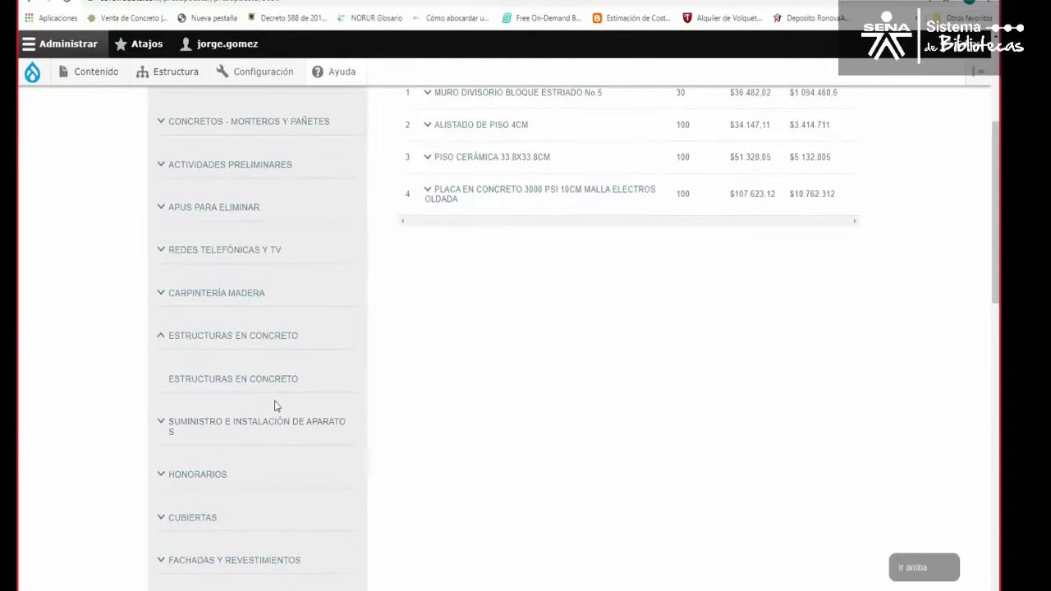
scroll(274, 395, down, 4)
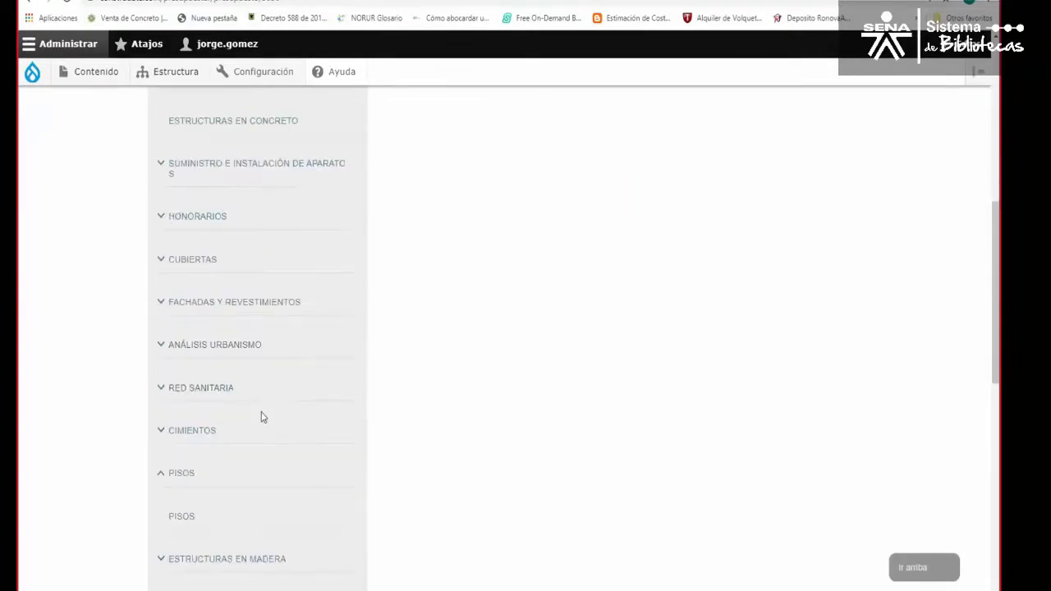
scroll(261, 417, down, 1)
scroll(261, 417, down, 4)
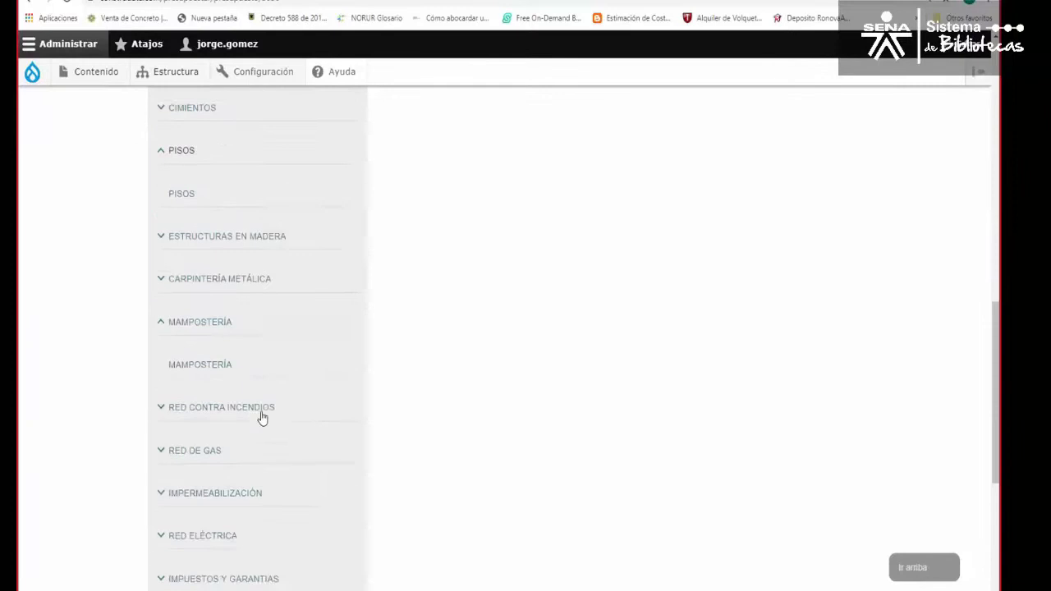
scroll(261, 417, down, 3)
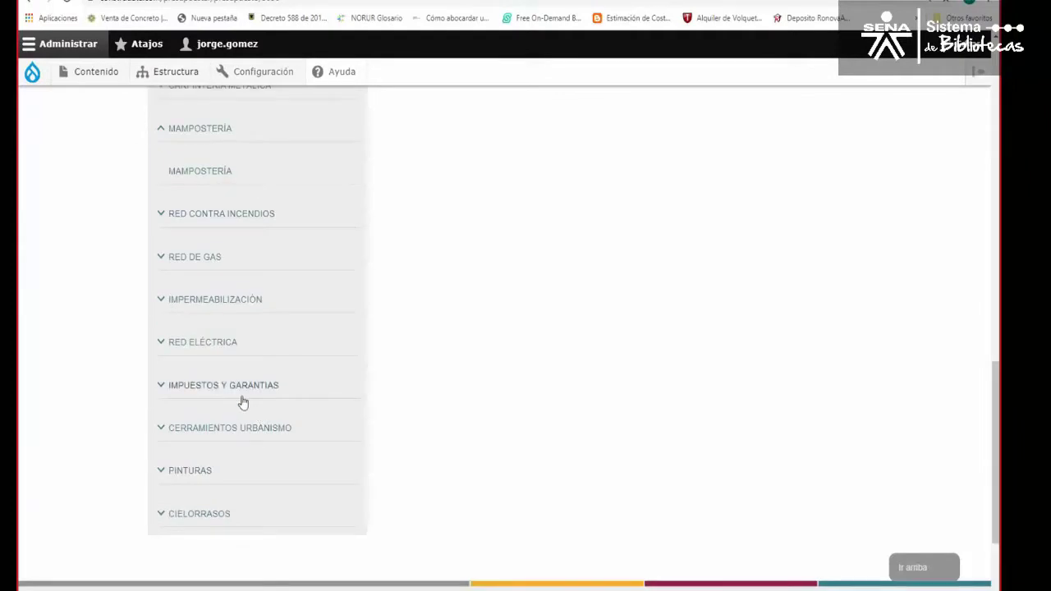
scroll(243, 402, up, 10)
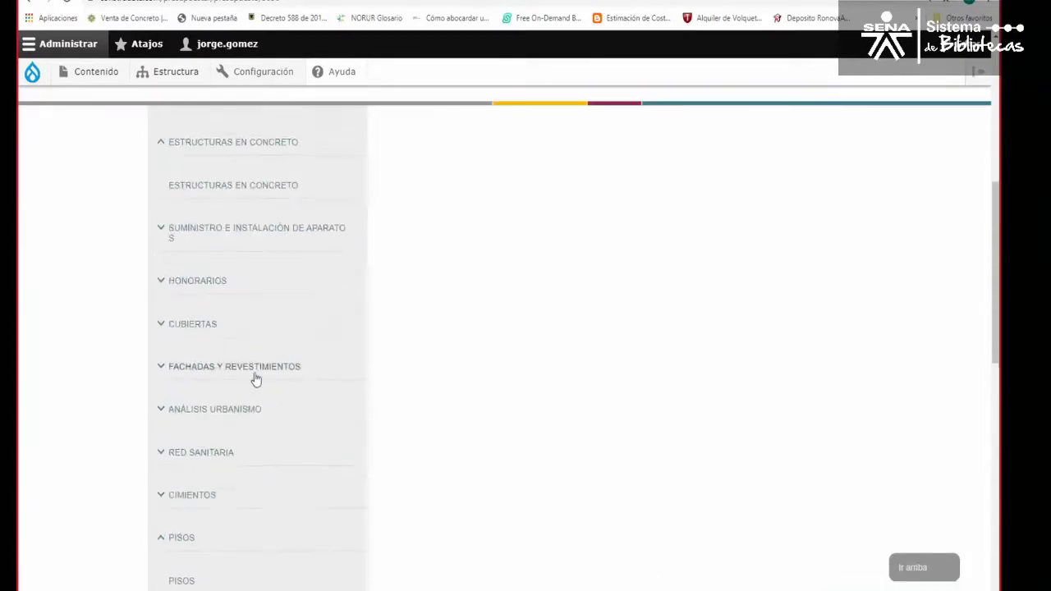
scroll(254, 374, up, 6)
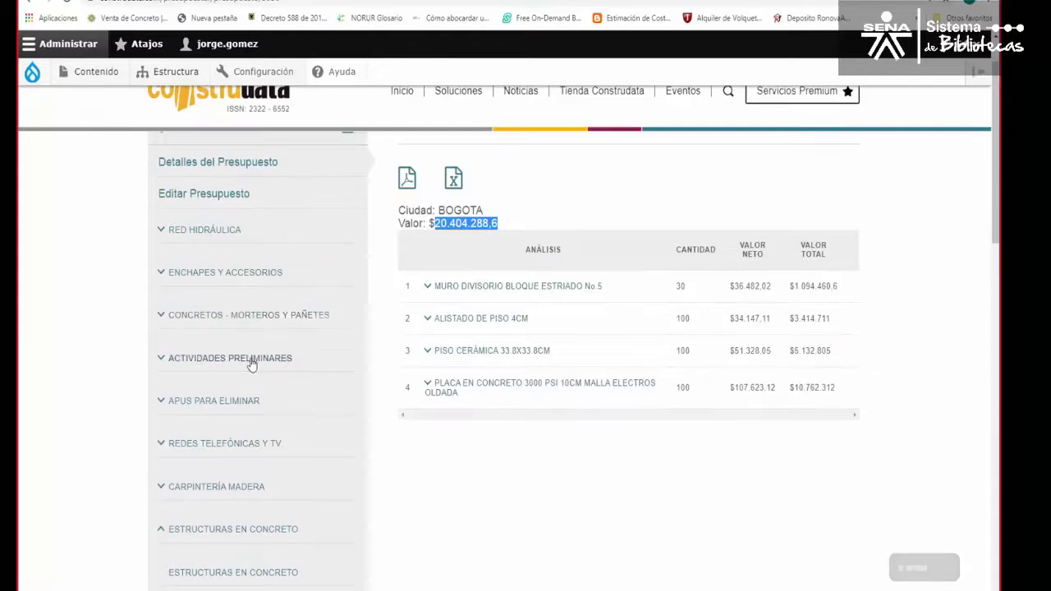
click(163, 317)
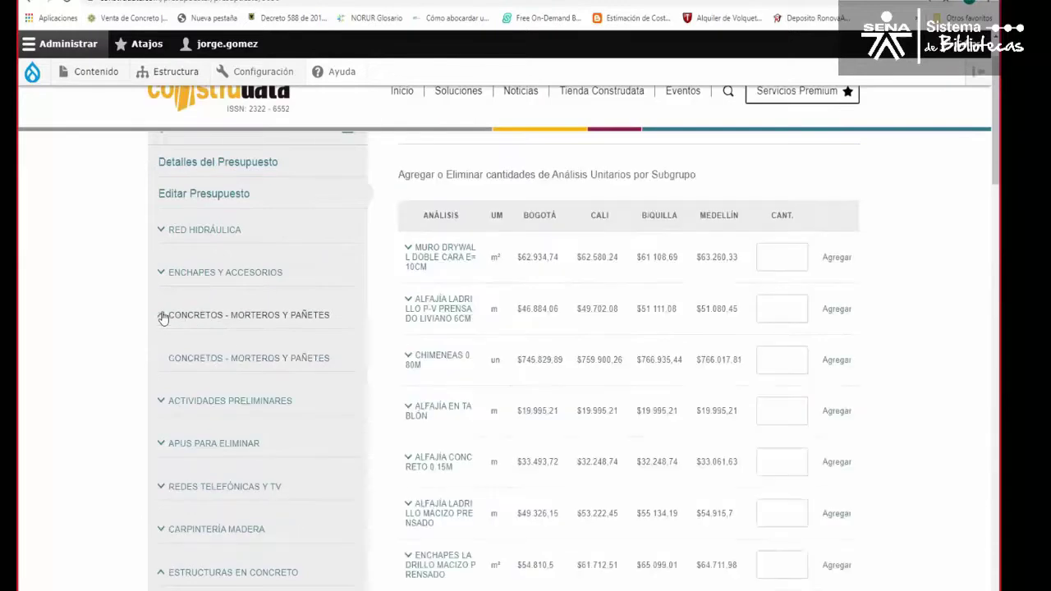
click(240, 359)
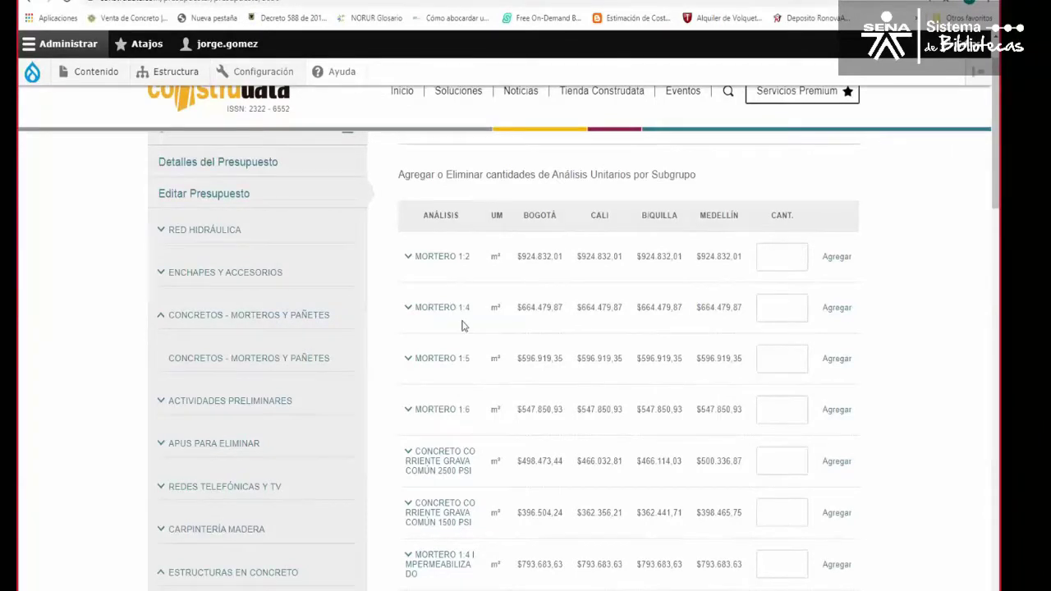
- Compare the component breakdowns of Pañete Liso Muros 1:4 and Pañete Liso Muros 1:3, including their mortar mixes, and collapse both
scroll(461, 326, down, 3)
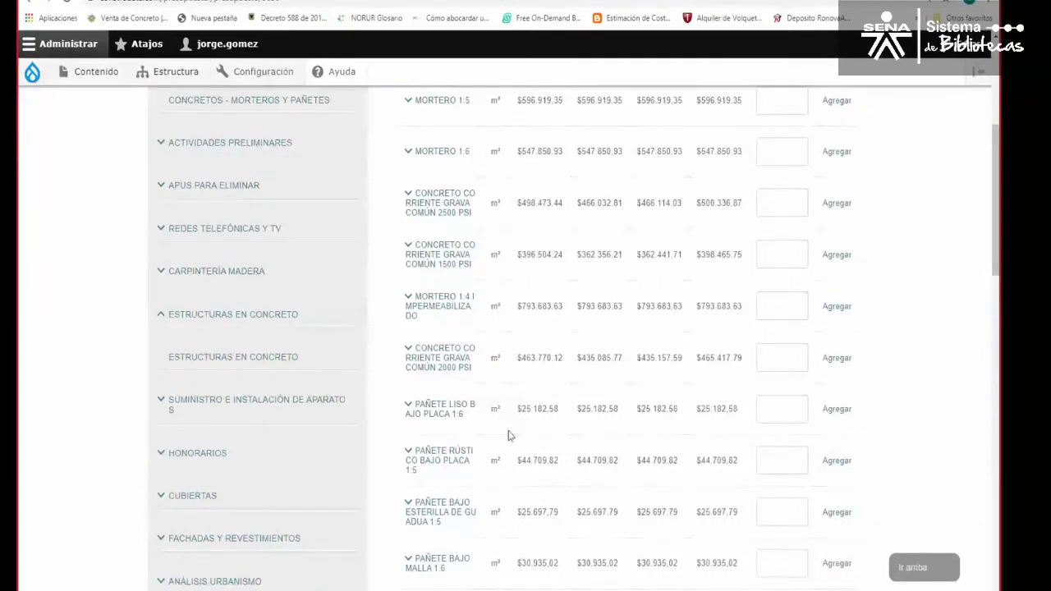
scroll(503, 434, down, 2)
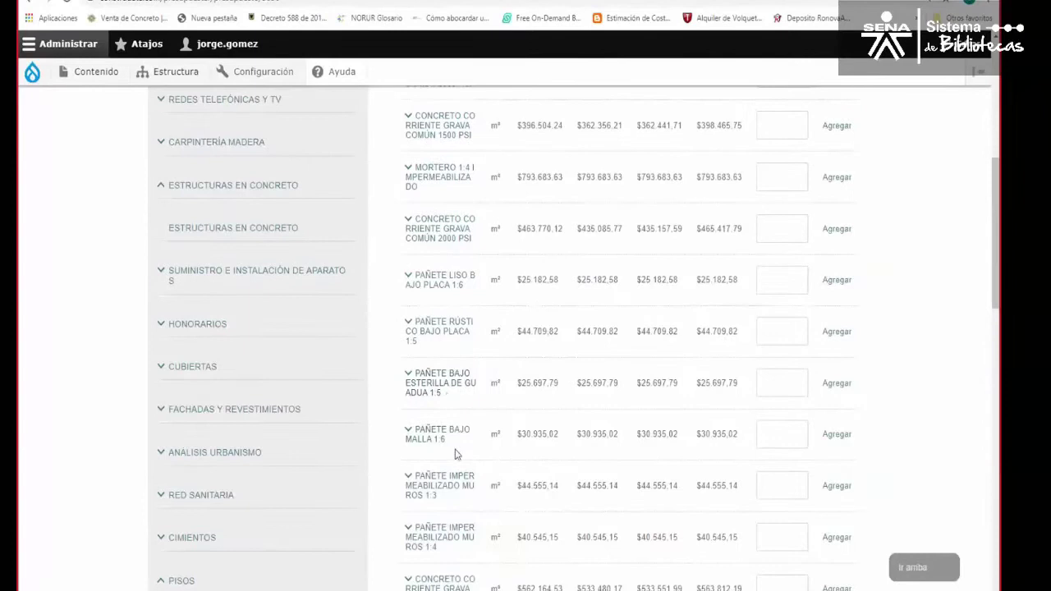
scroll(486, 470, down, 2)
scroll(485, 470, down, 4)
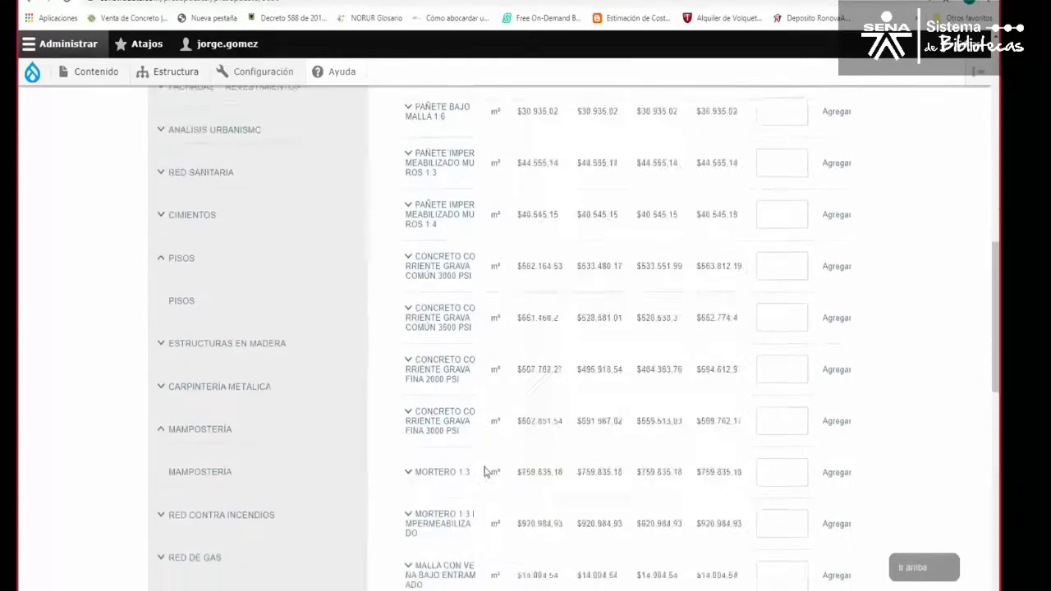
scroll(486, 472, down, 3)
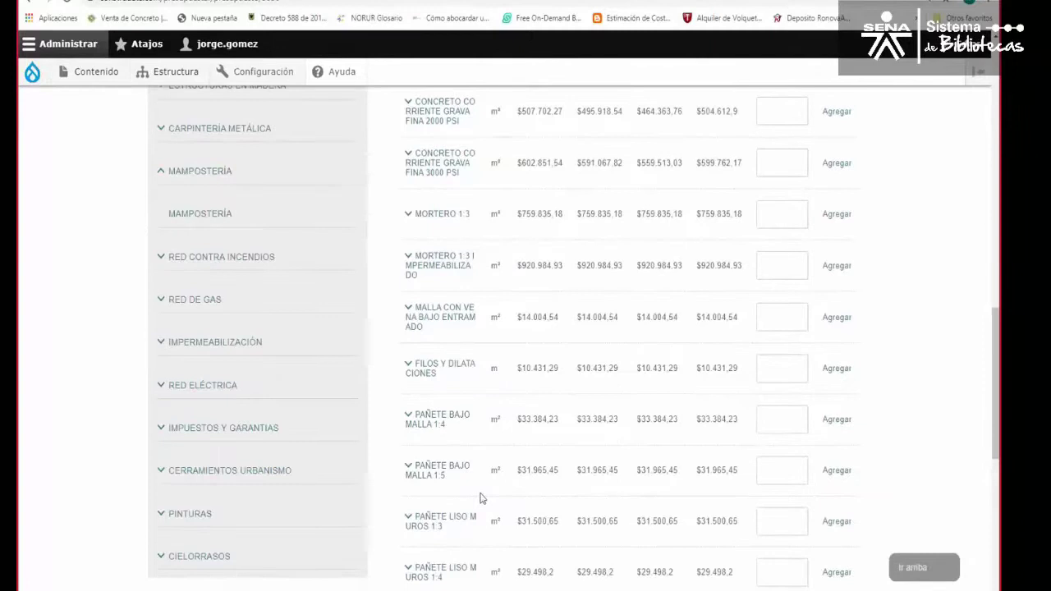
scroll(469, 504, down, 1)
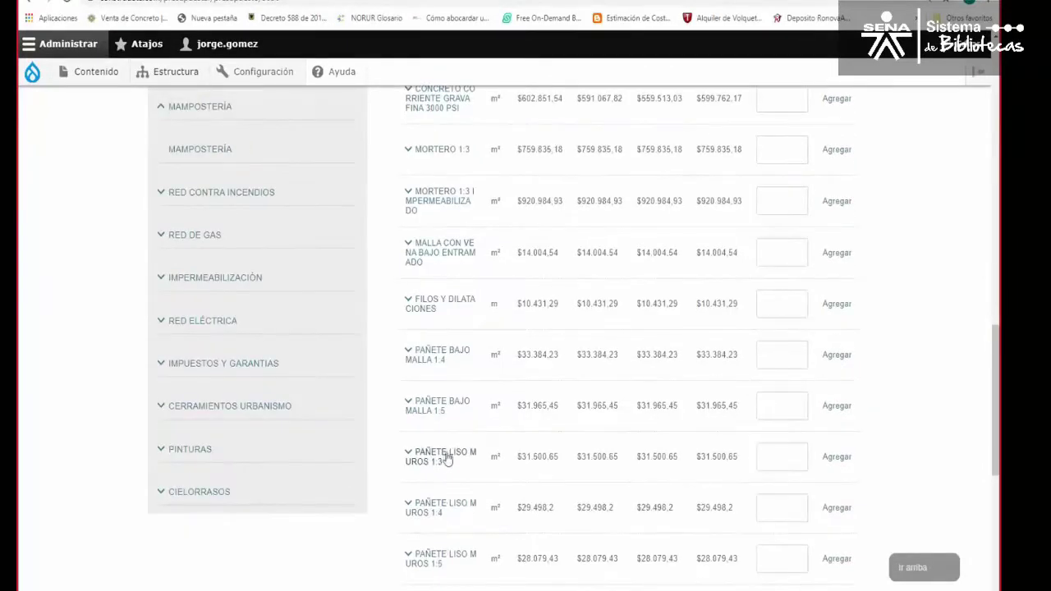
click(421, 509)
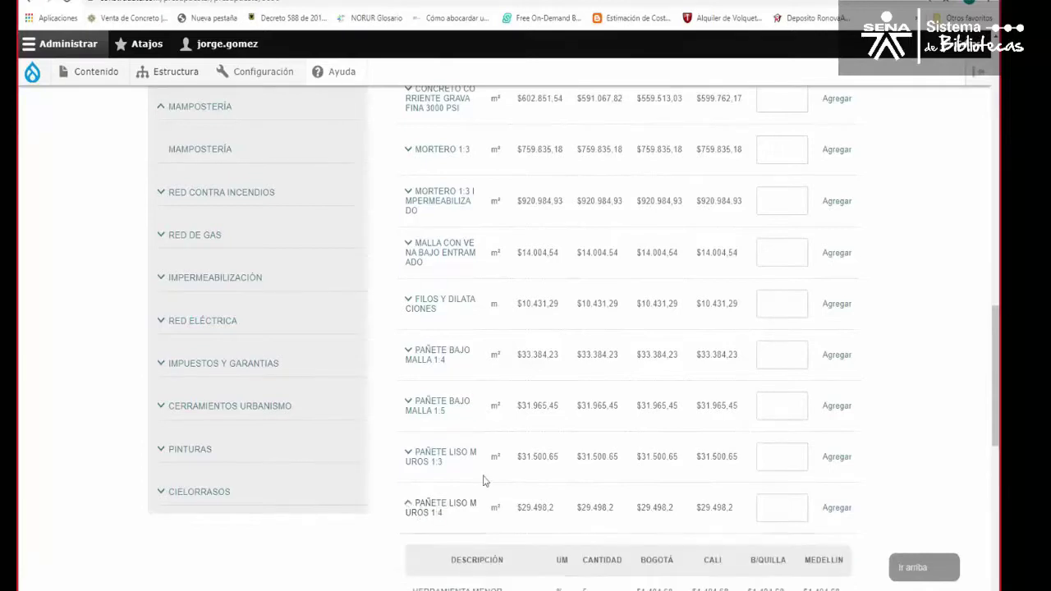
scroll(483, 481, down, 4)
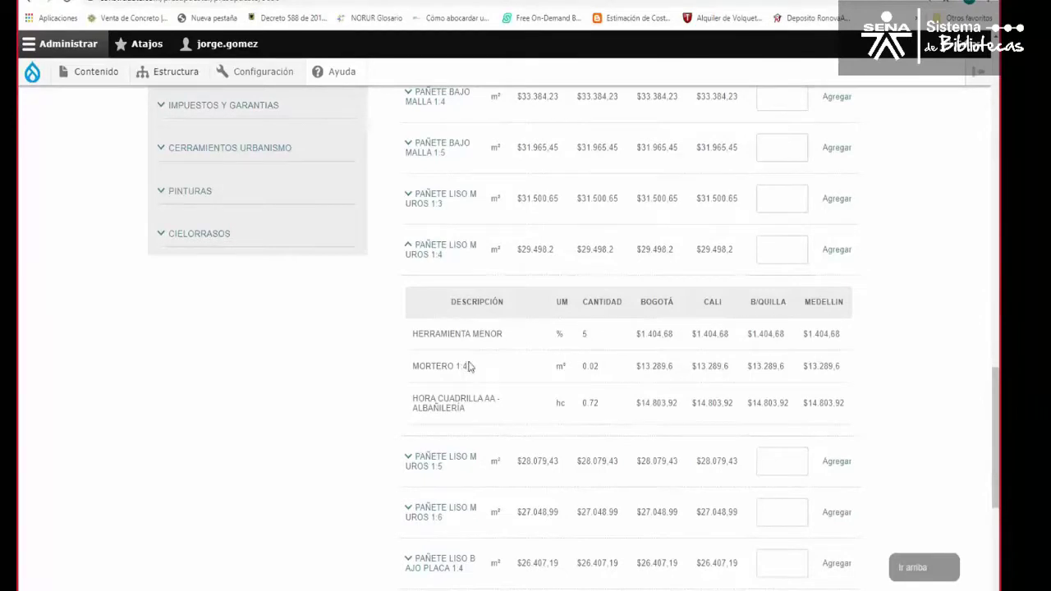
click(426, 201)
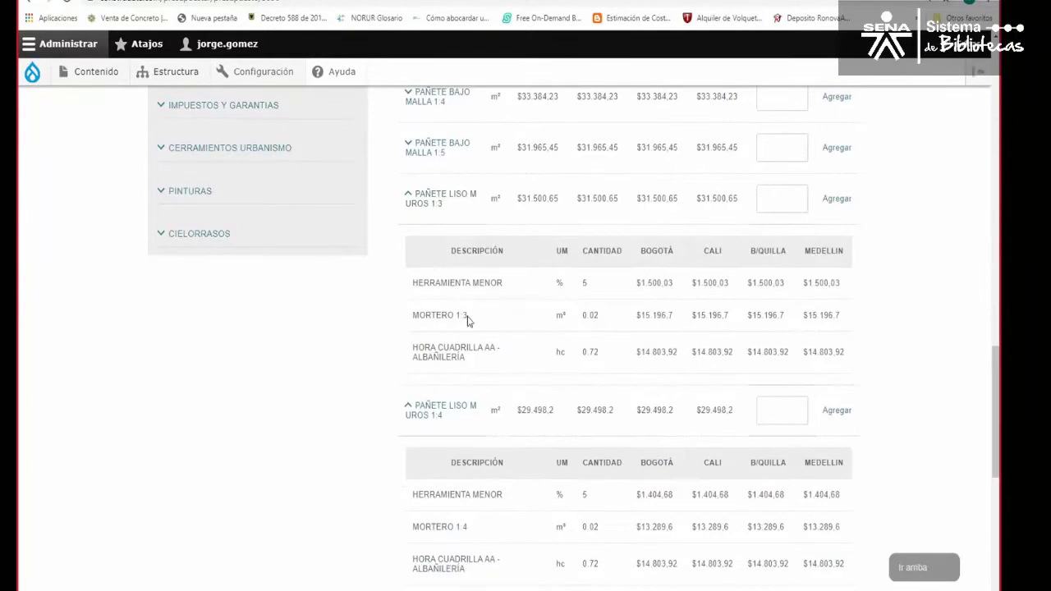
click(428, 201)
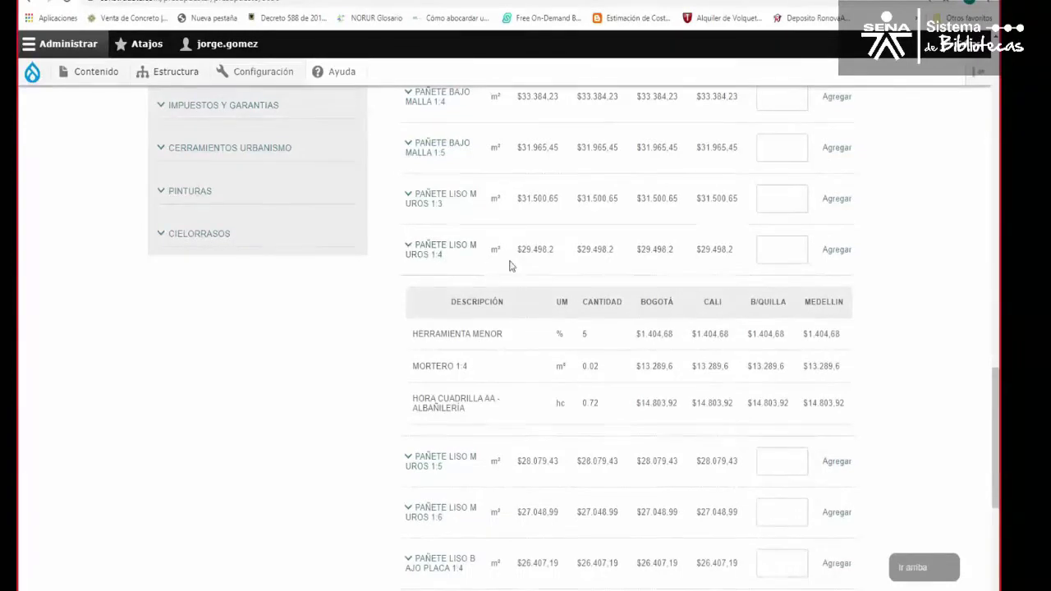
click(421, 253)
- Add 30 m² of Pañete Liso Muros 1:4 to the budget and review the updated list of analyses
click(776, 250)
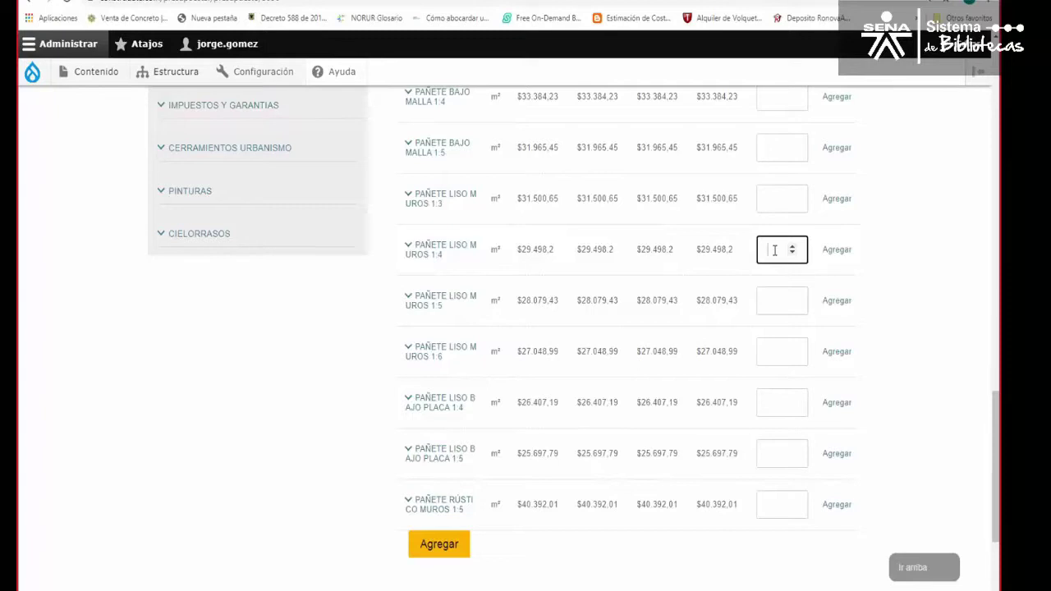
text(30)
click(831, 254)
scroll(562, 282, up, 10)
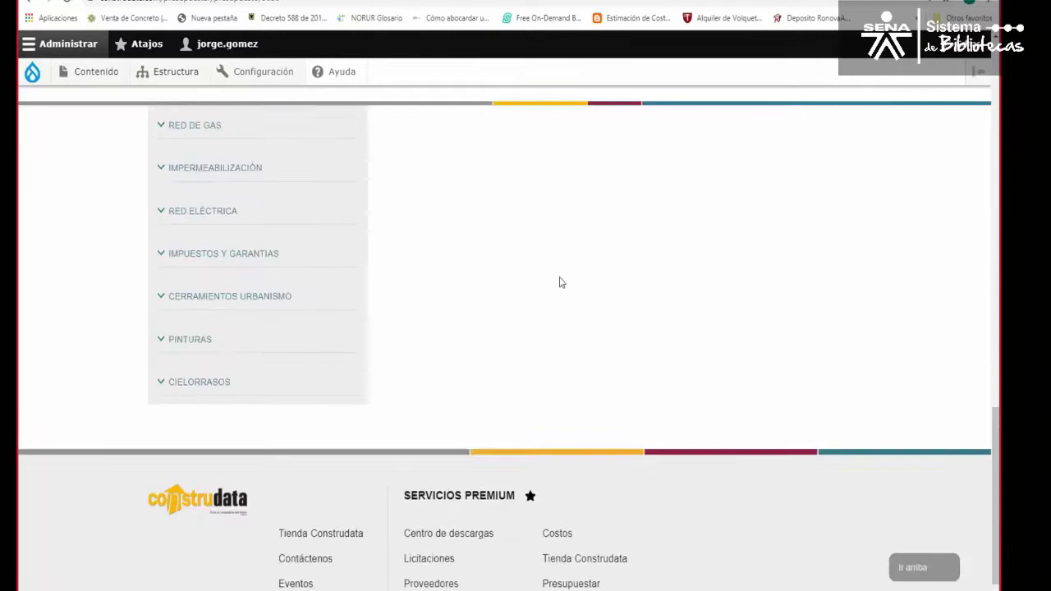
scroll(566, 281, up, 8)
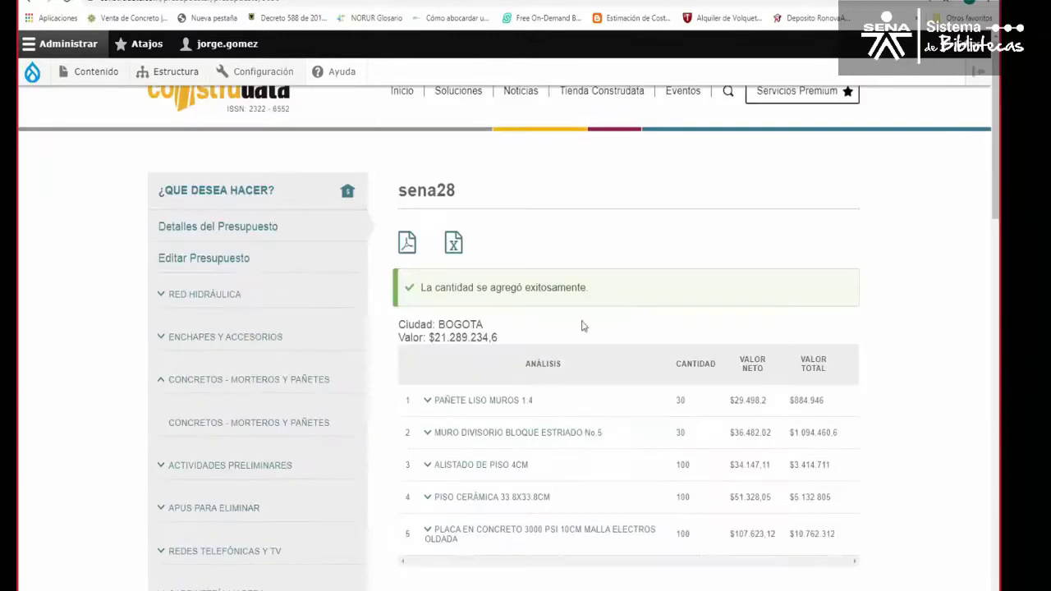
scroll(631, 327, down, 1)
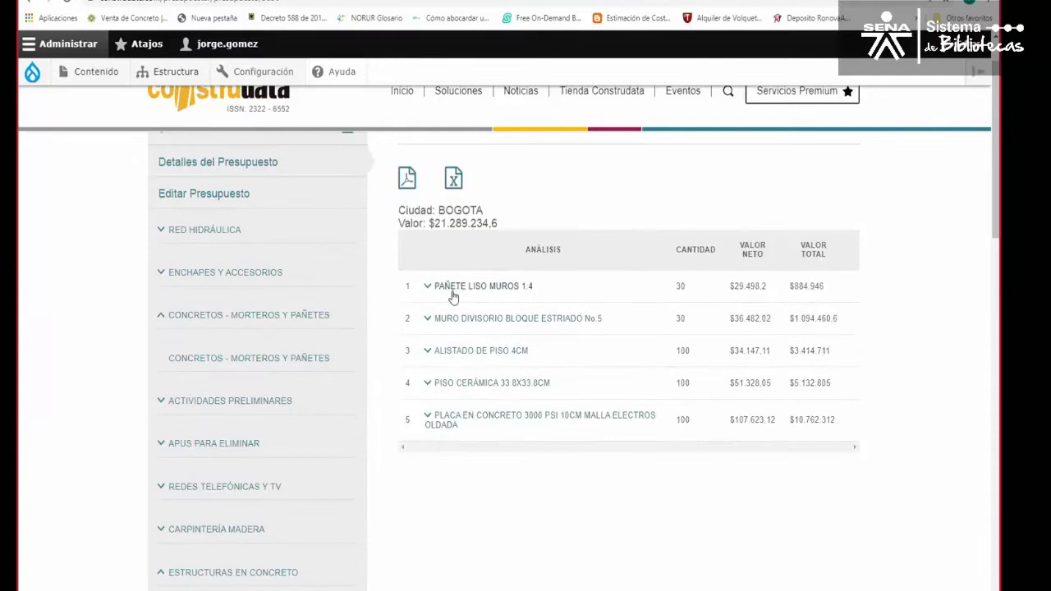
- Find the Pinturas group among the budget chapters and open its subgroup's unit price analyses
scroll(270, 394, down, 7)
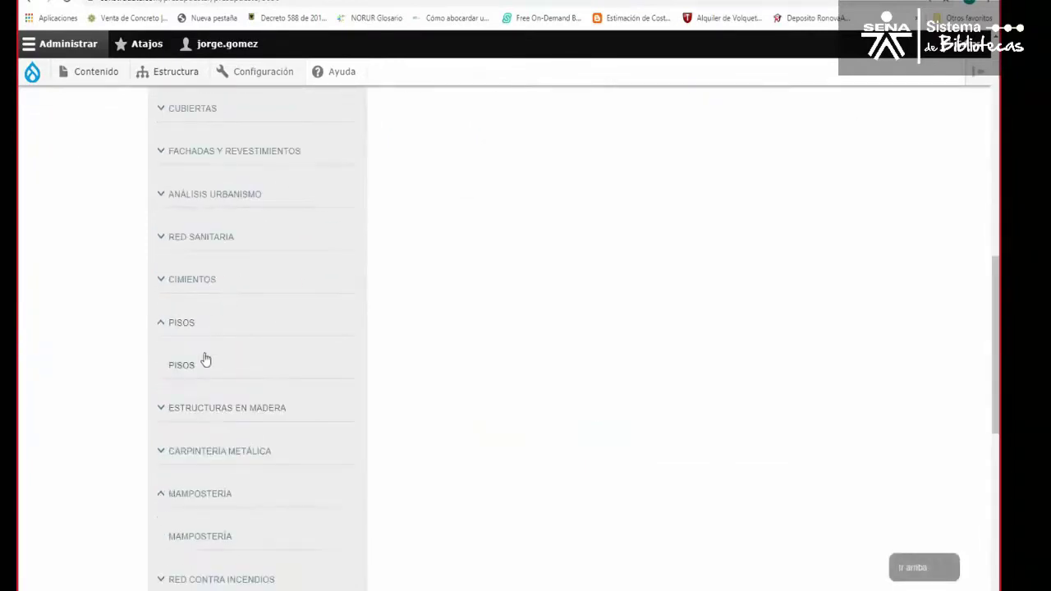
scroll(227, 459, down, 2)
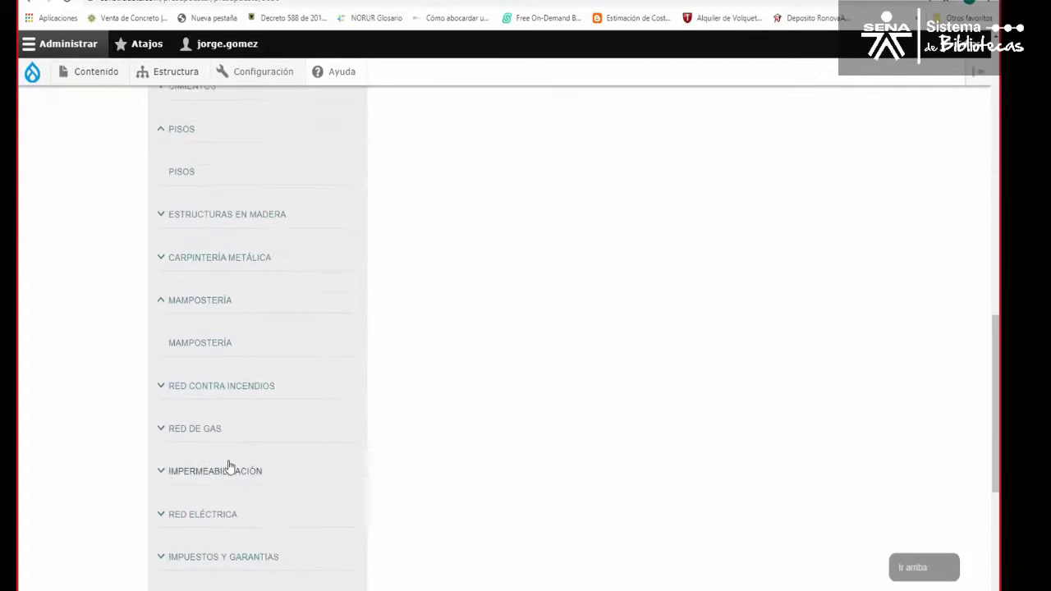
scroll(242, 476, down, 1)
scroll(241, 476, down, 1)
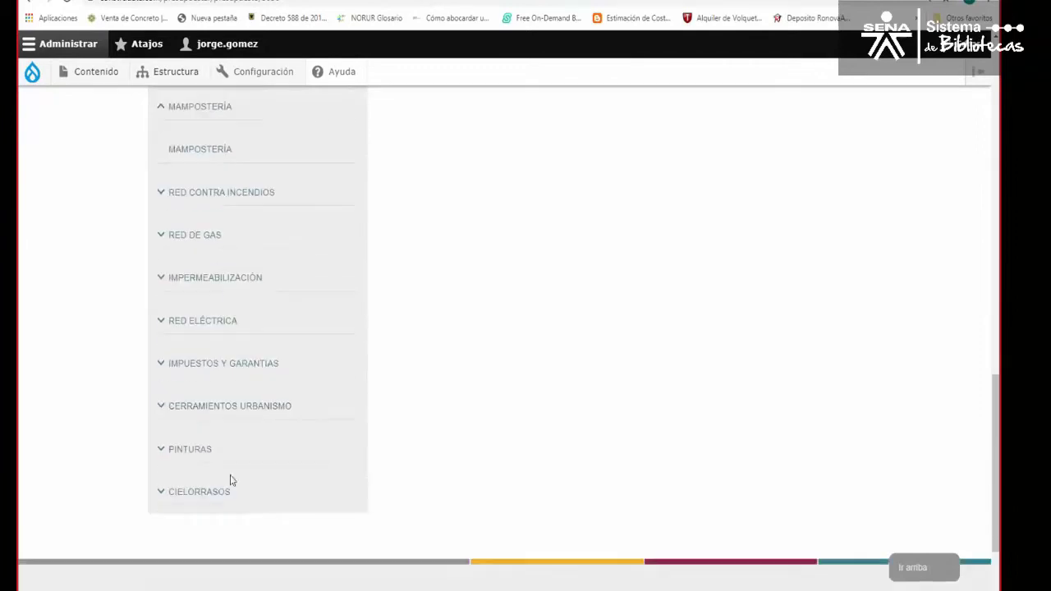
click(186, 453)
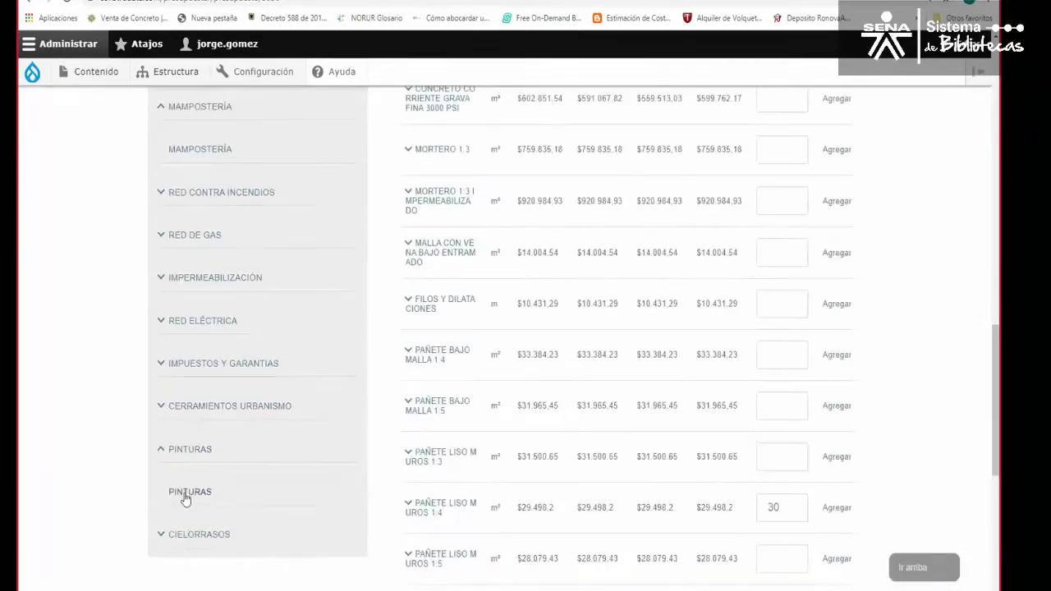
click(188, 496)
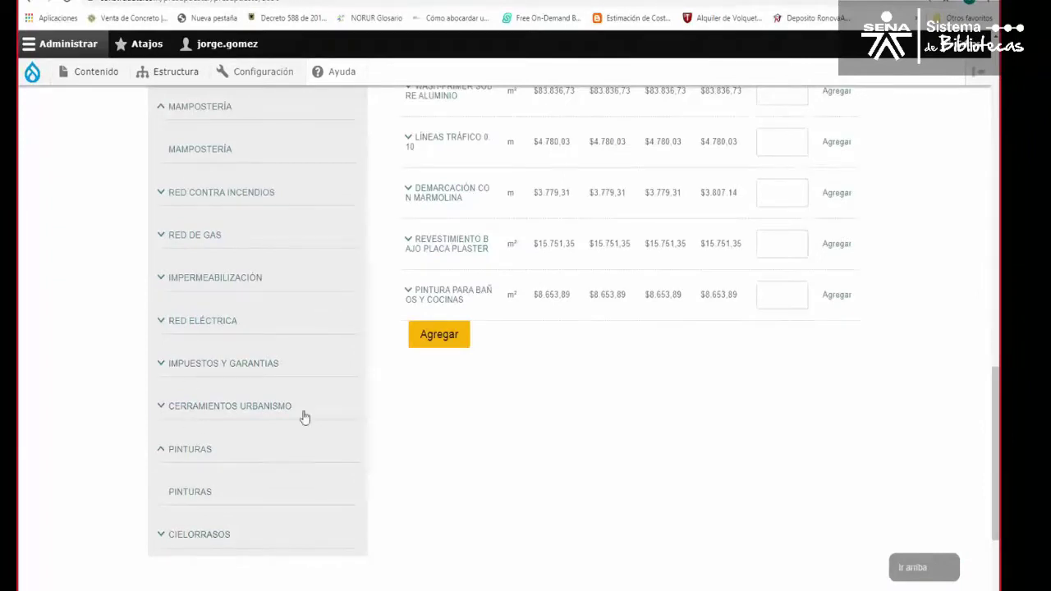
- Add 30 m² of Estuco y Vinilo 3 Manos from the Pinturas subgroup to the budget and check the budget's total value
scroll(563, 353, up, 3)
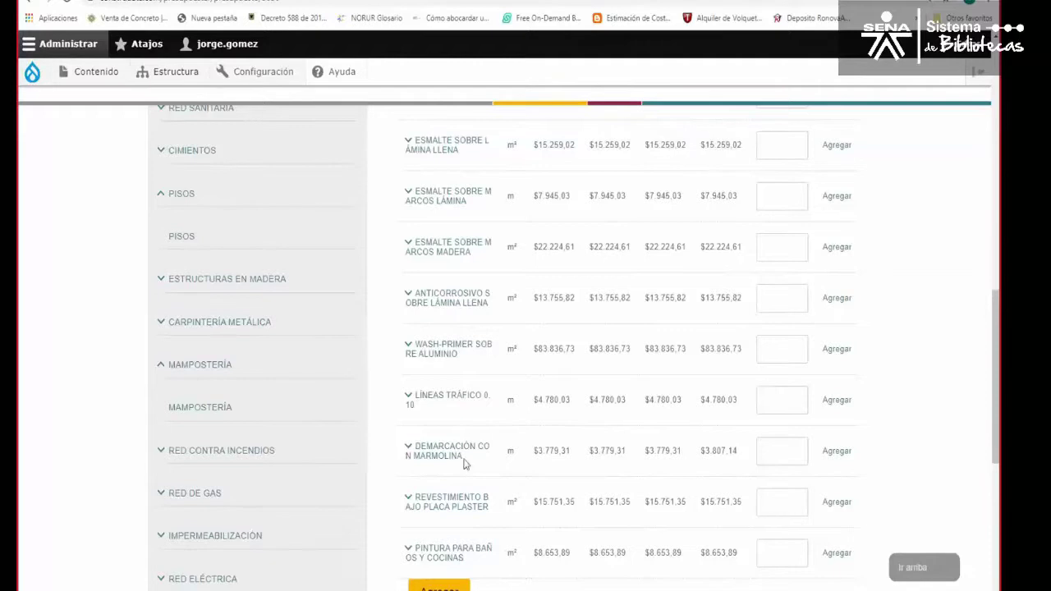
scroll(466, 404, up, 2)
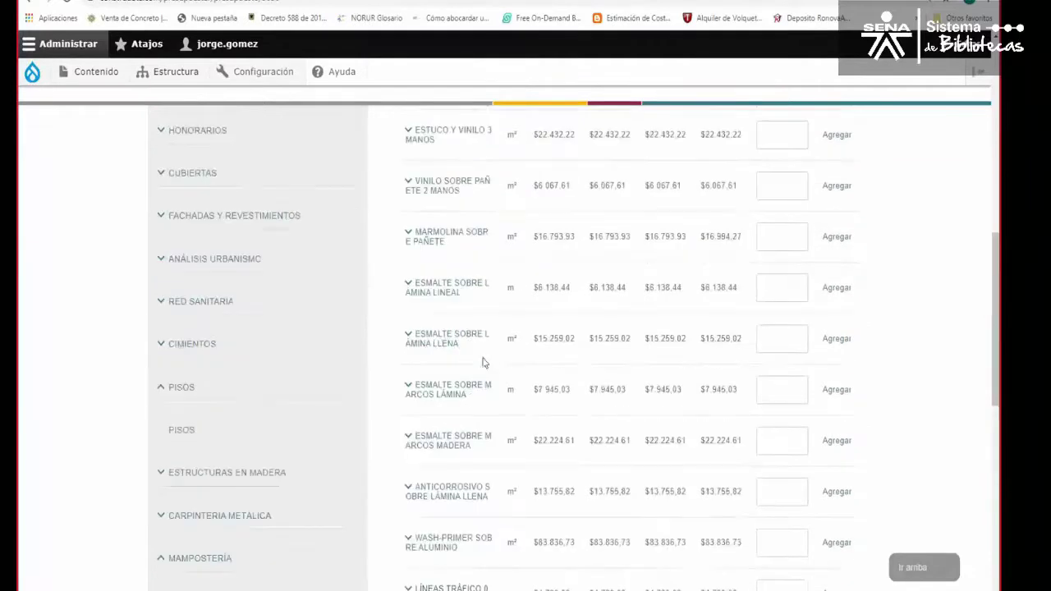
scroll(481, 353, up, 1)
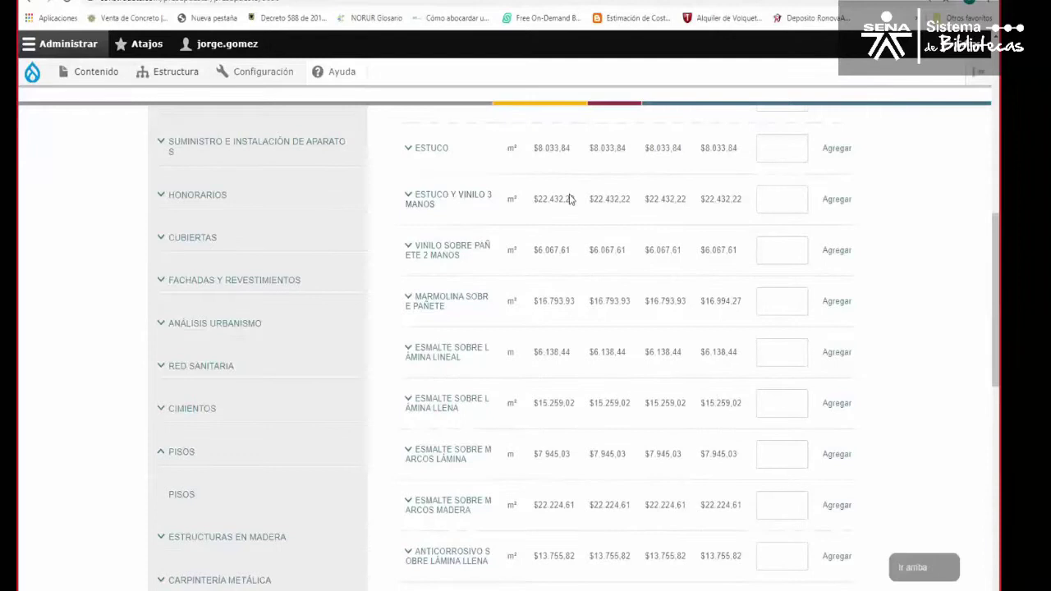
click(784, 199)
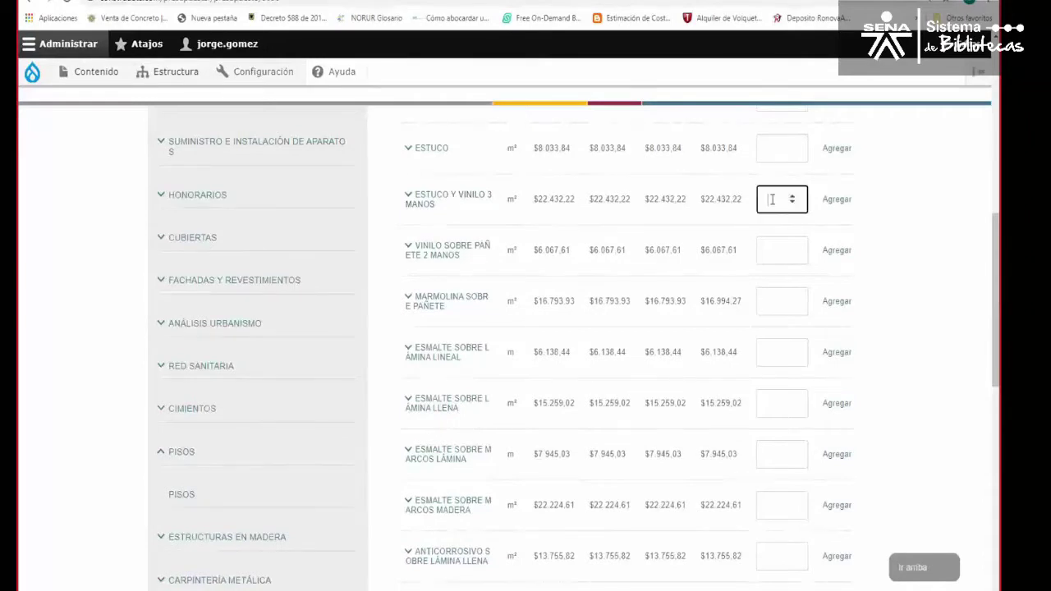
text(30)
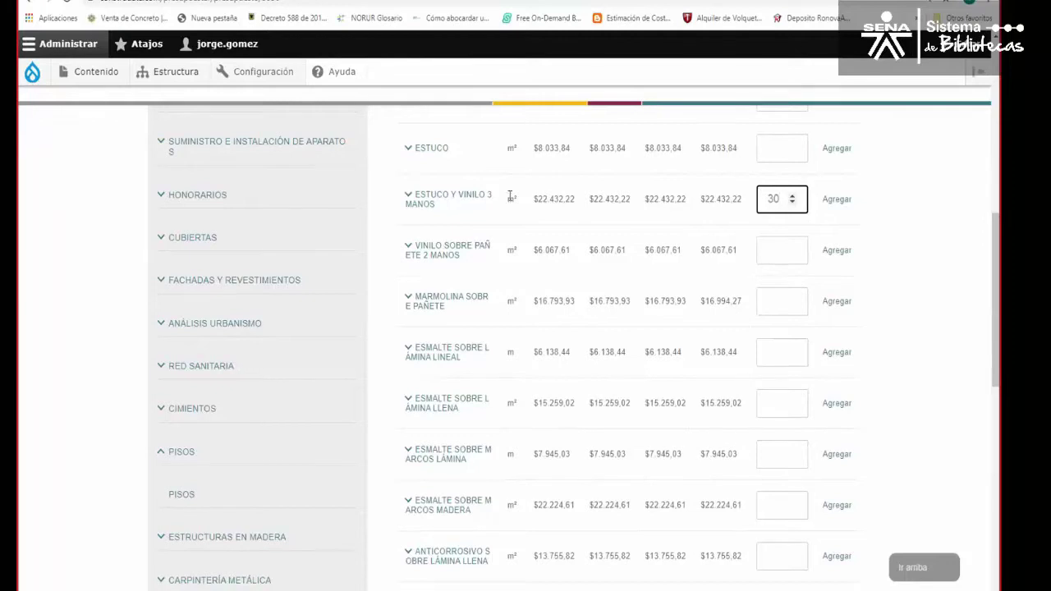
click(833, 202)
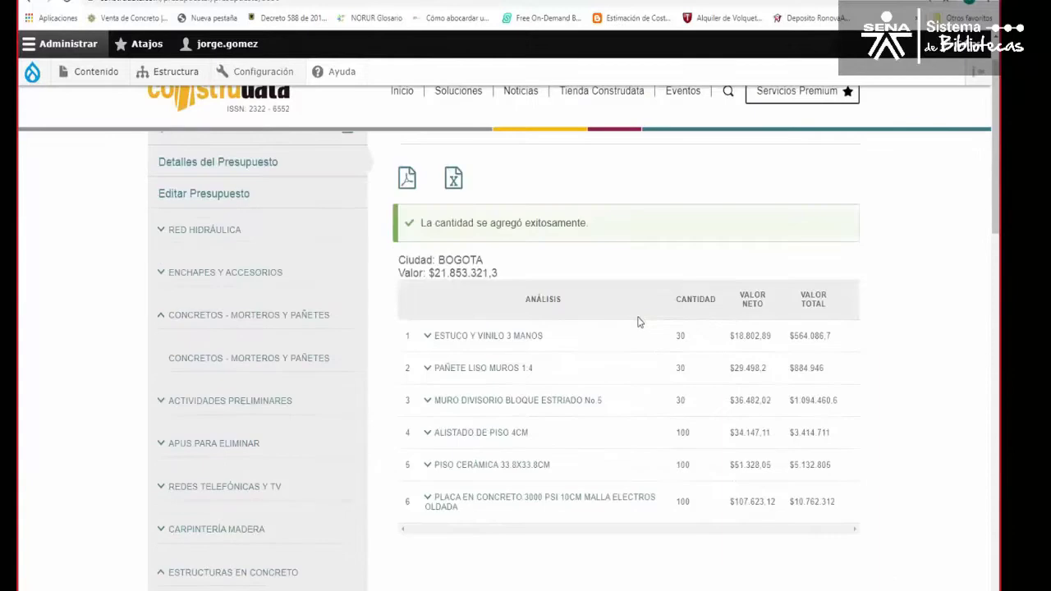
drag(434, 274, 500, 277)
click(504, 222)
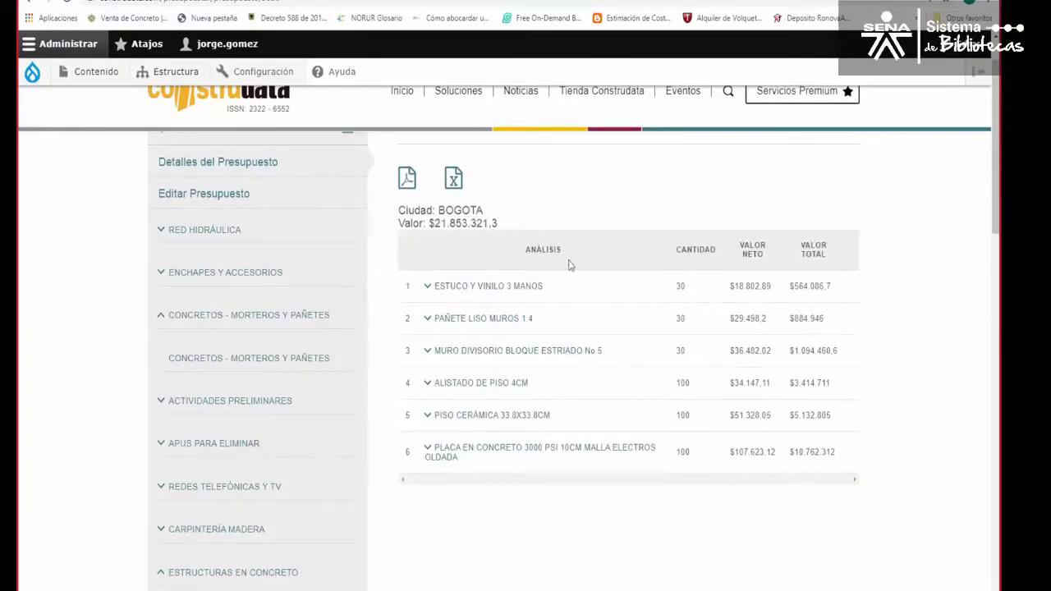
- Examine the component breakdown of Estuco y Vinilo 3 Manos in the budget, minimize the call window covering it, and collapse the breakdown
click(445, 293)
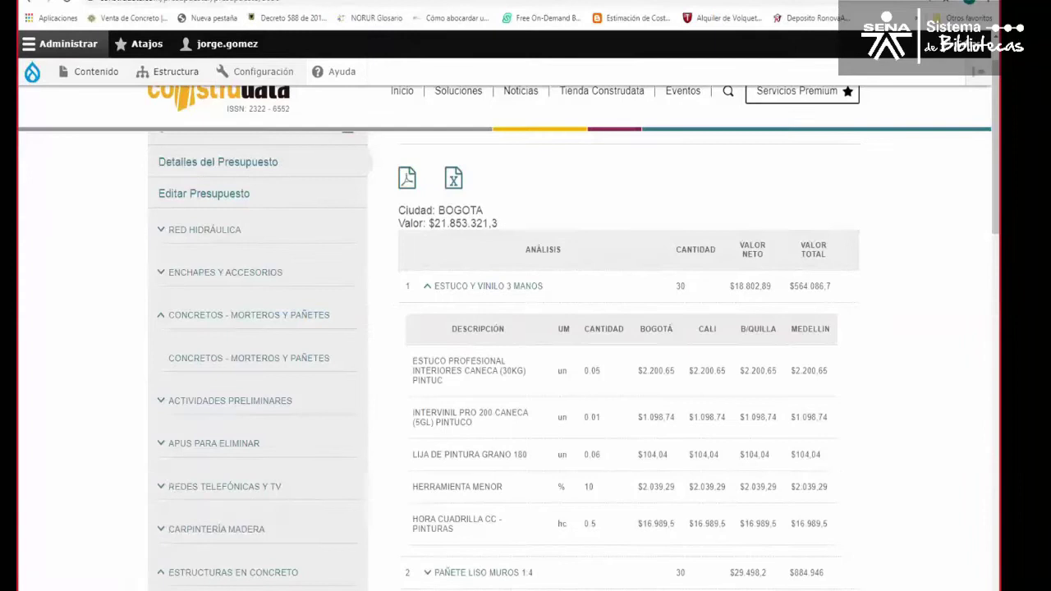
click(312, 541)
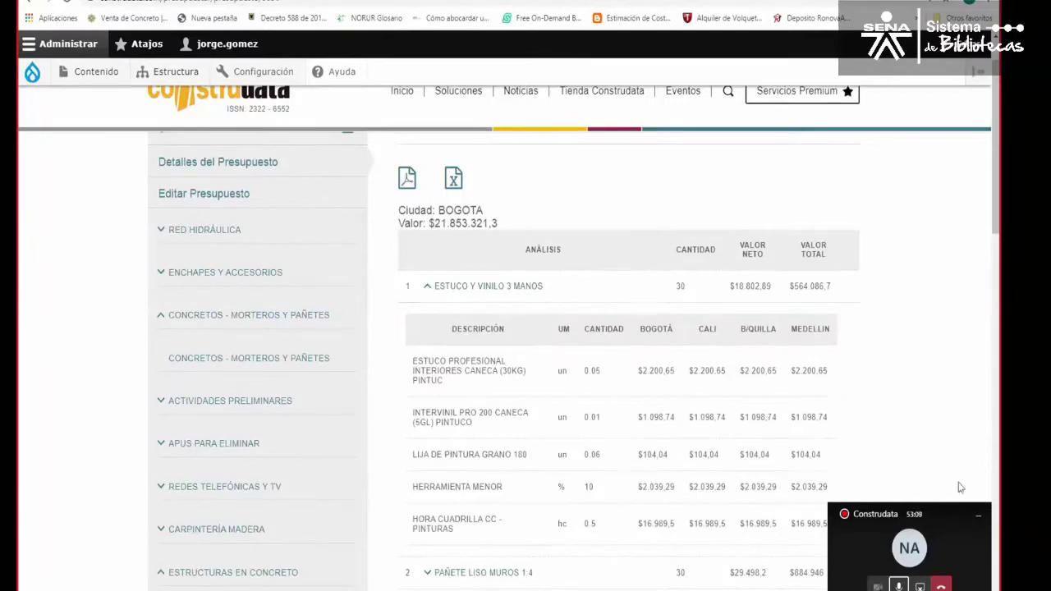
click(979, 515)
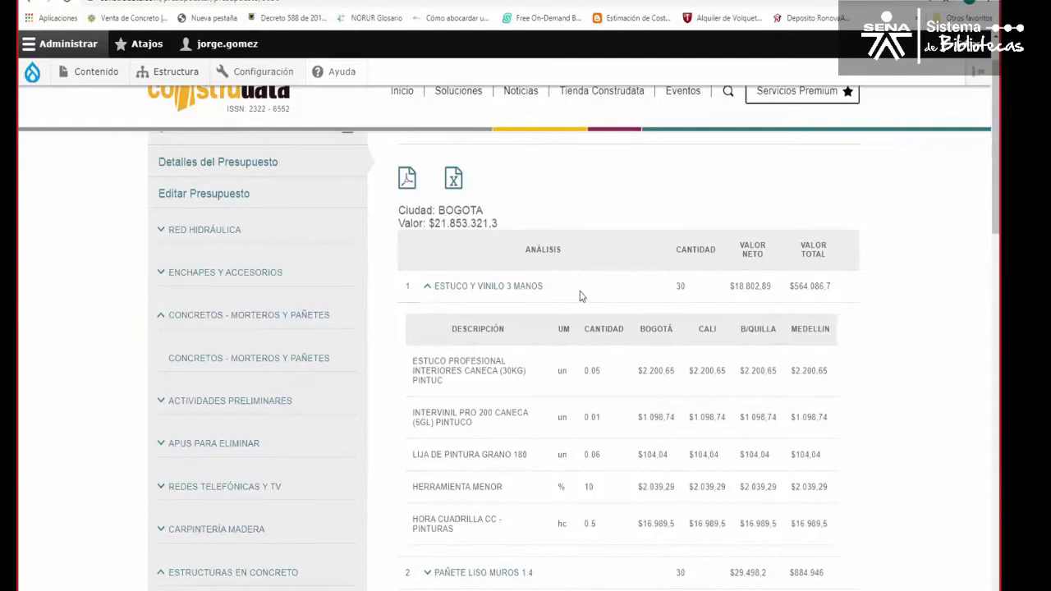
click(768, 284)
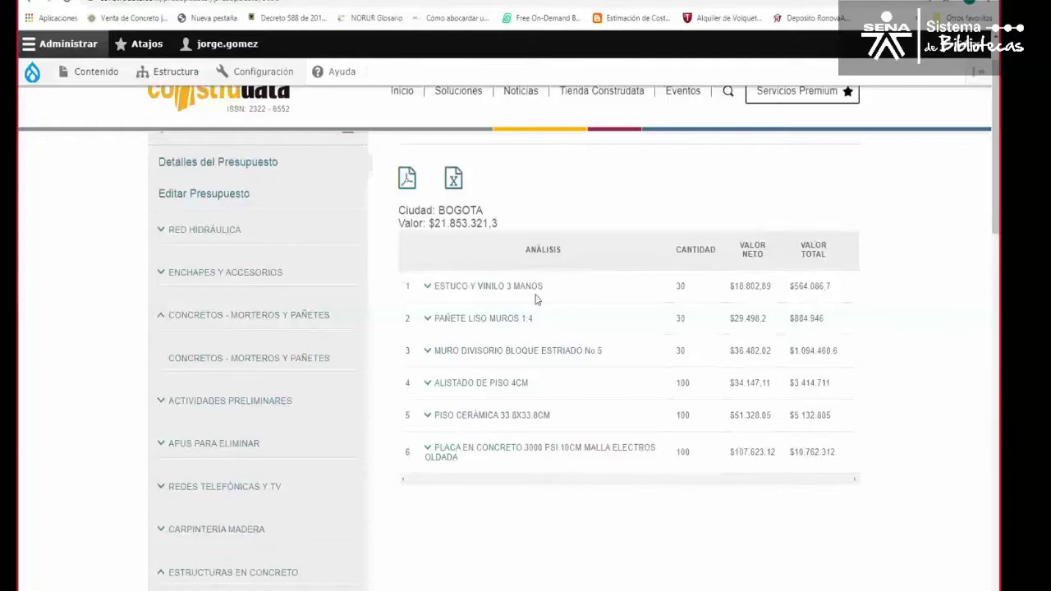
- Expand the Red Hidráulica group among the budget chapters and open its subgroup's unit price analyses
scroll(536, 299, up, 1)
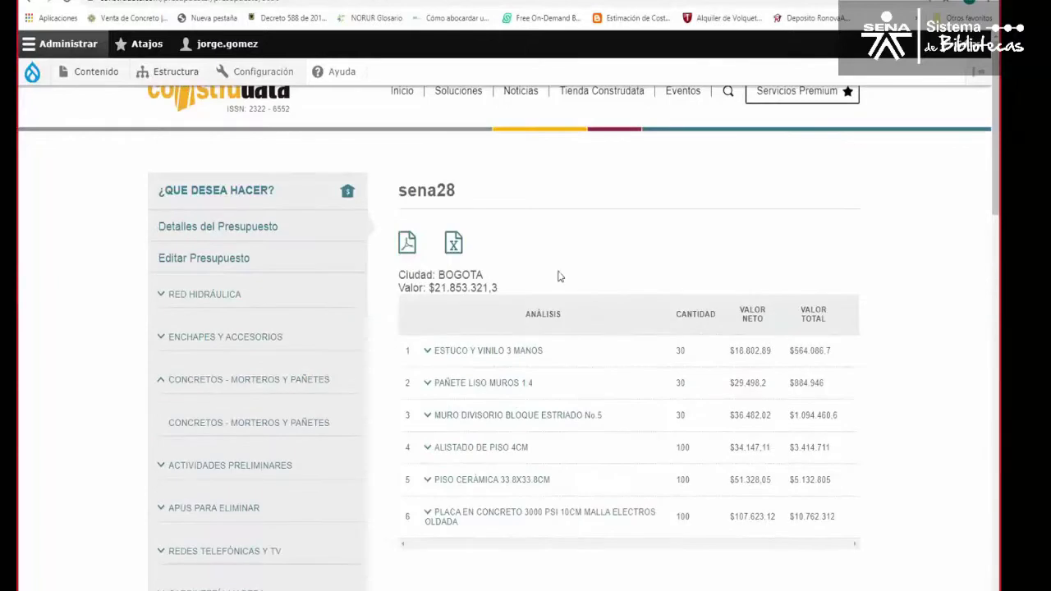
scroll(558, 276, down, 5)
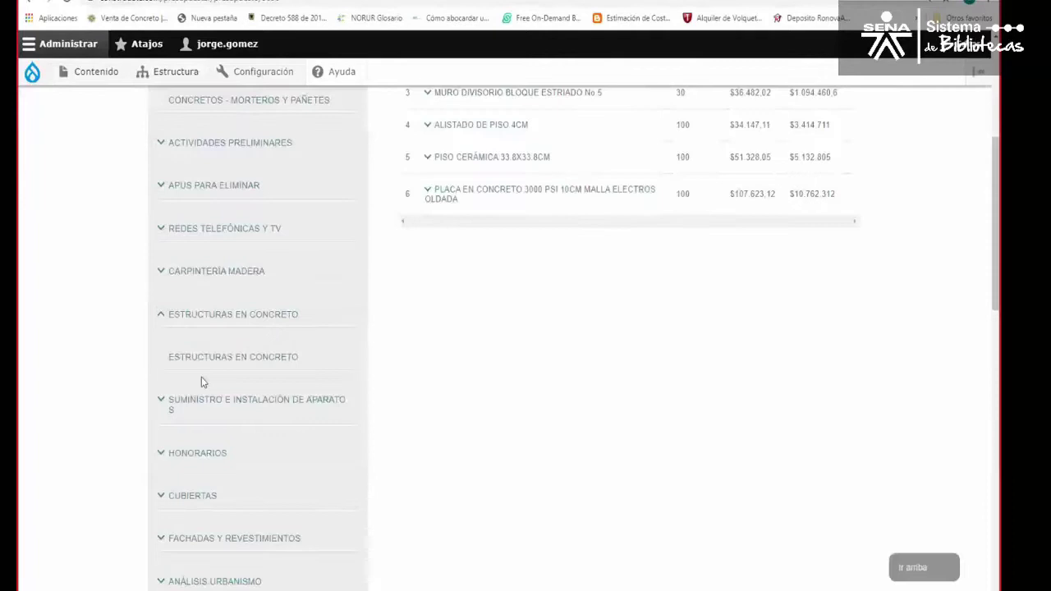
scroll(201, 381, down, 3)
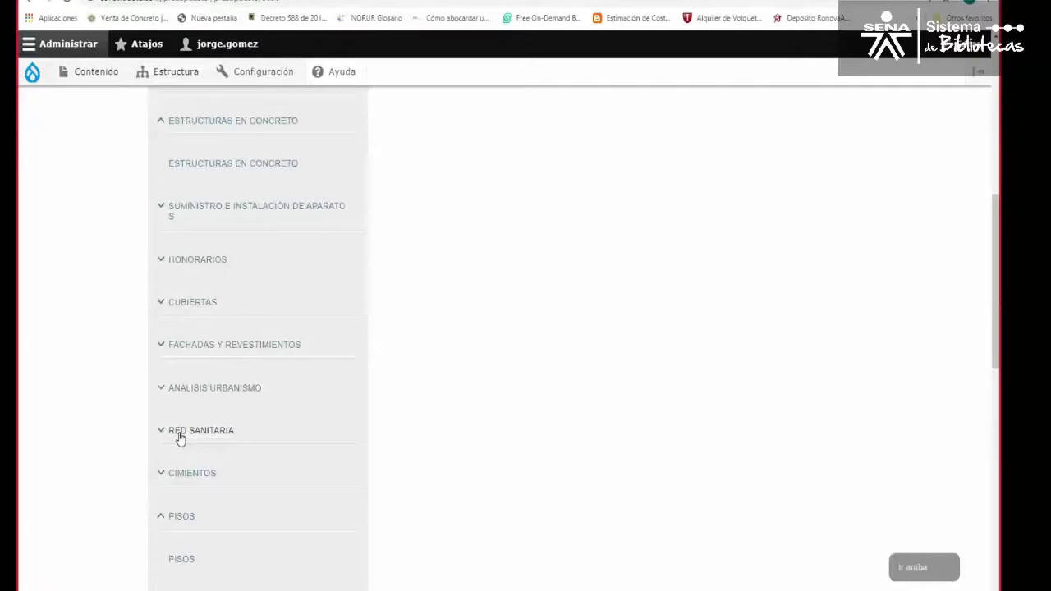
click(180, 435)
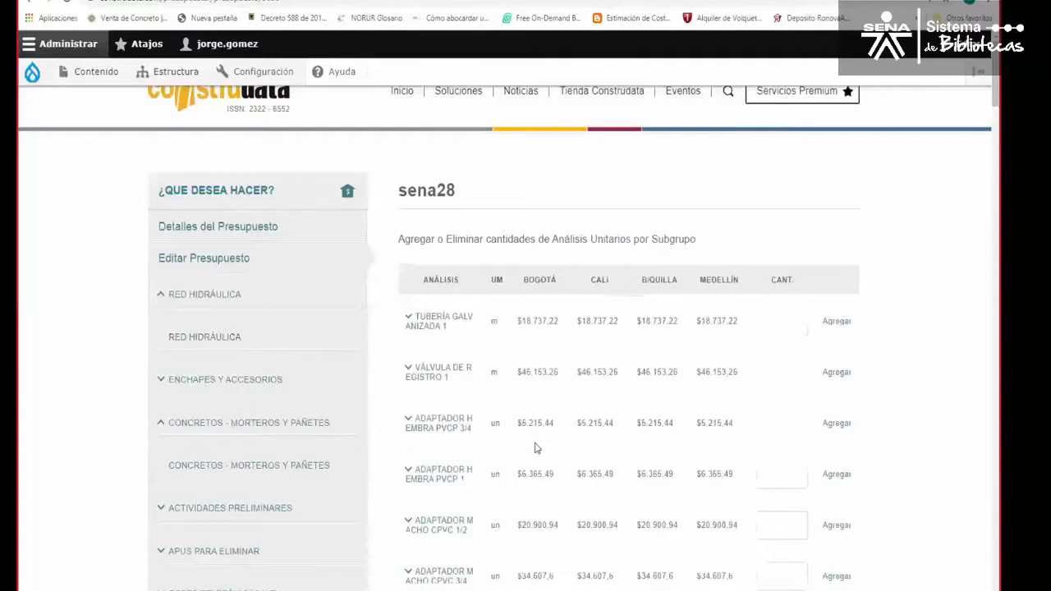
- Enter a quantity of 1 each for Punto A.F. Inodoro, Punto A.F. Lavaplatos and Punto A.F. Orinal o Lavamanos
scroll(493, 448, down, 10)
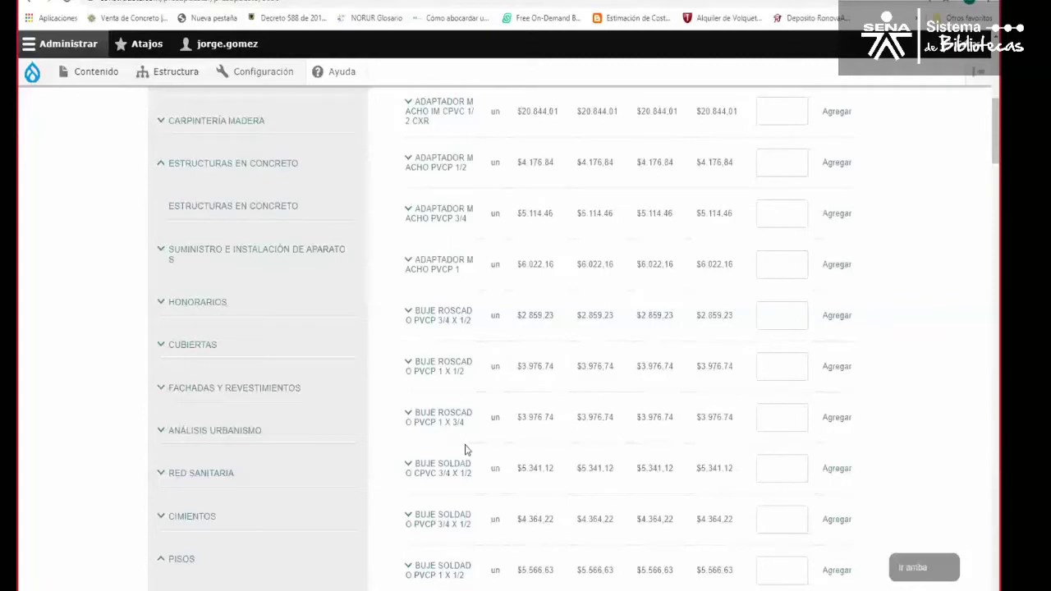
scroll(465, 450, down, 5)
scroll(453, 484, down, 3)
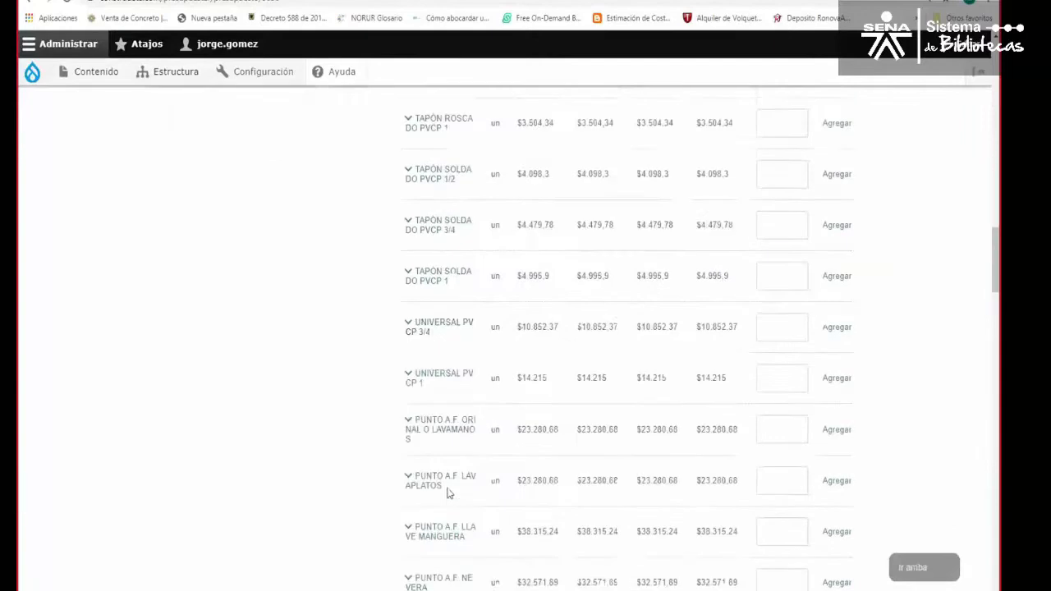
scroll(450, 481, down, 1)
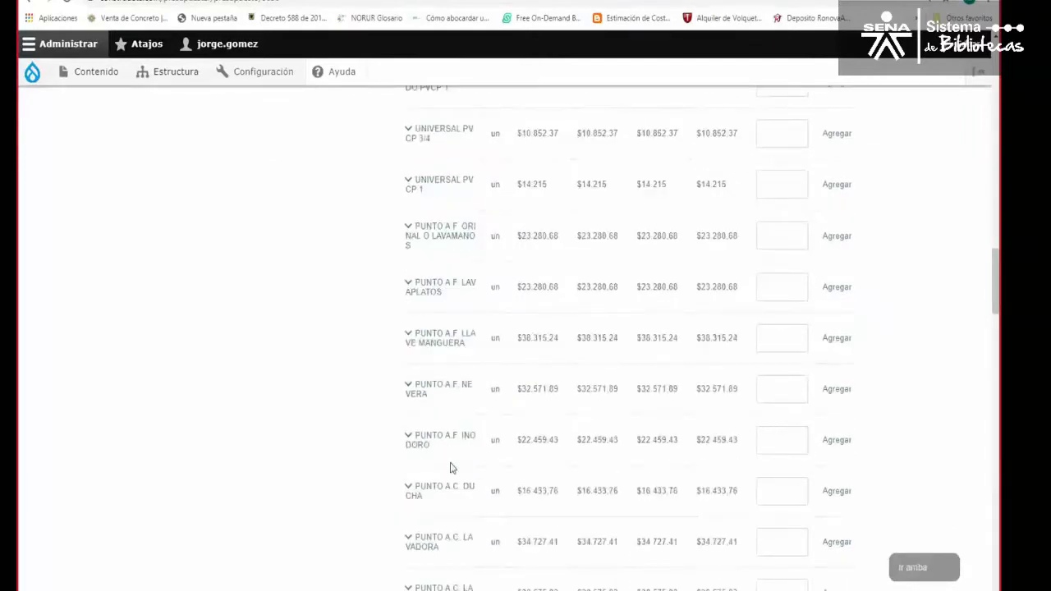
click(773, 441)
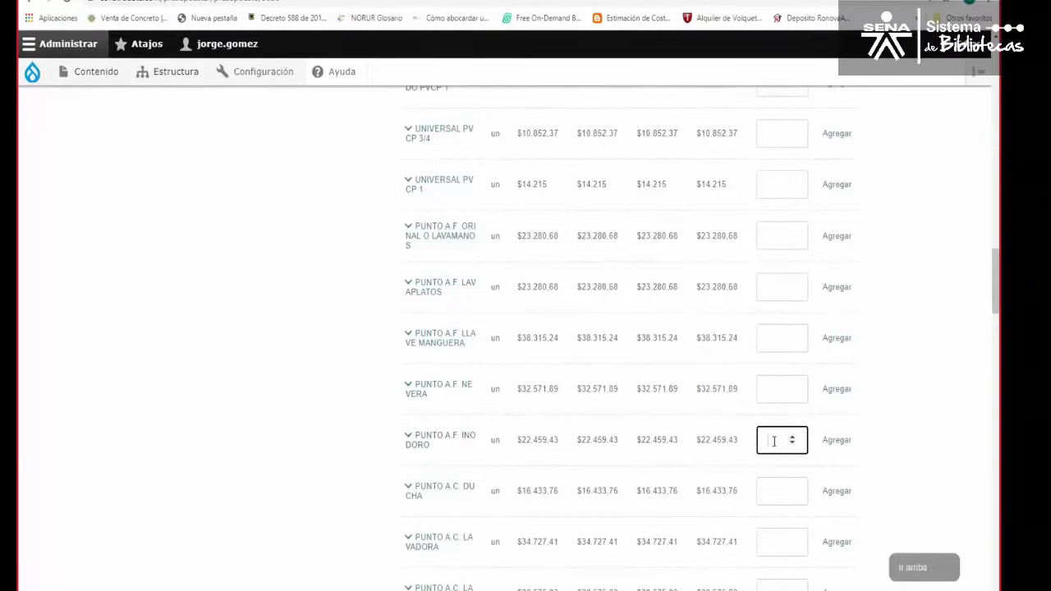
text(1)
click(772, 287)
text(1)
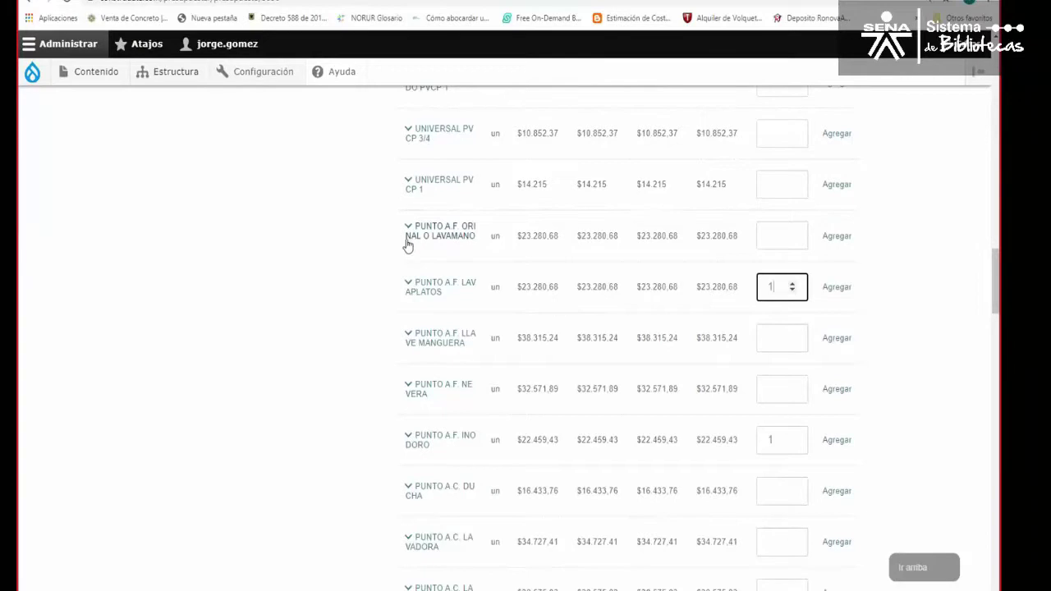
click(773, 236)
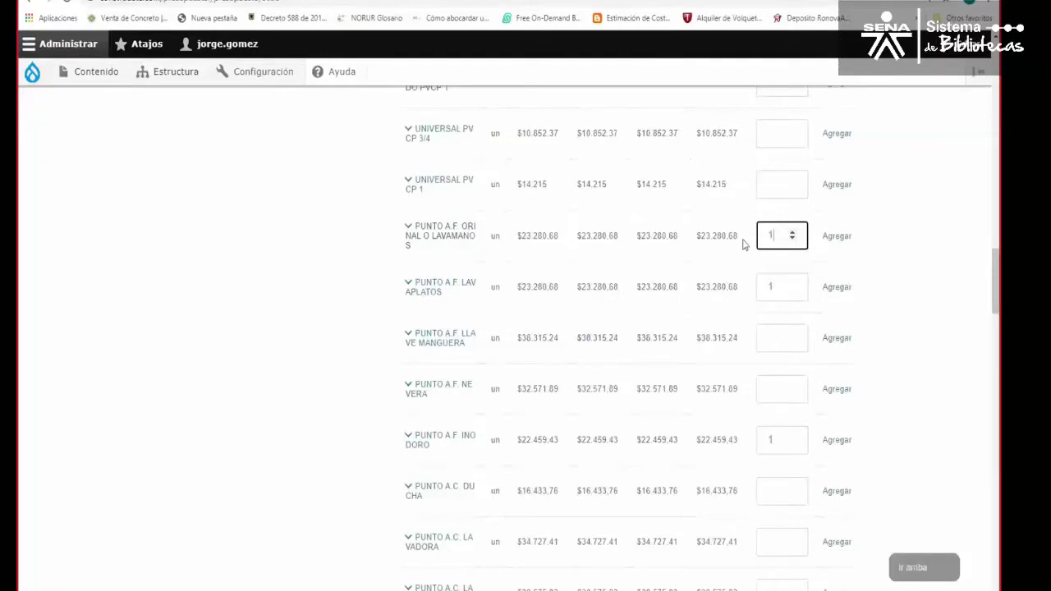
- Examine the component breakdown of Punto A.F. Orinal o Lavamanos, including its PVC fittings and labor, and collapse it
click(430, 237)
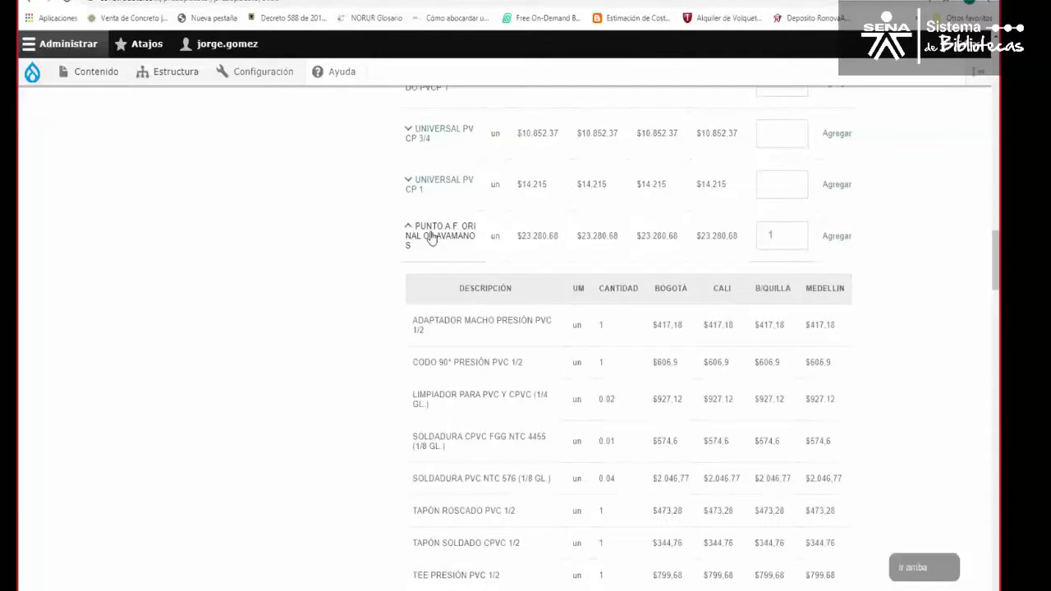
scroll(452, 394, down, 2)
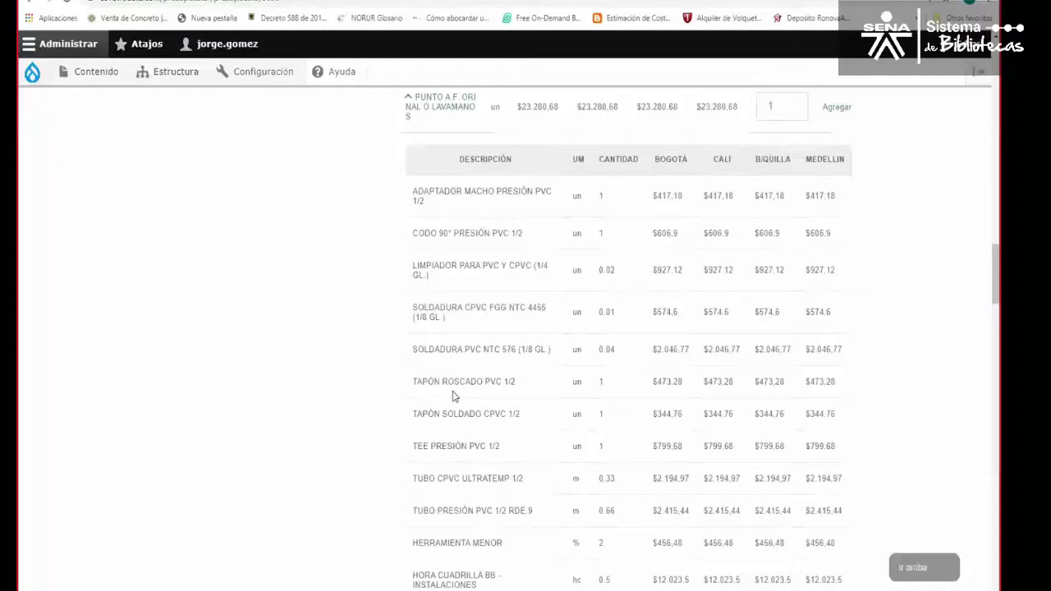
scroll(428, 291, up, 3)
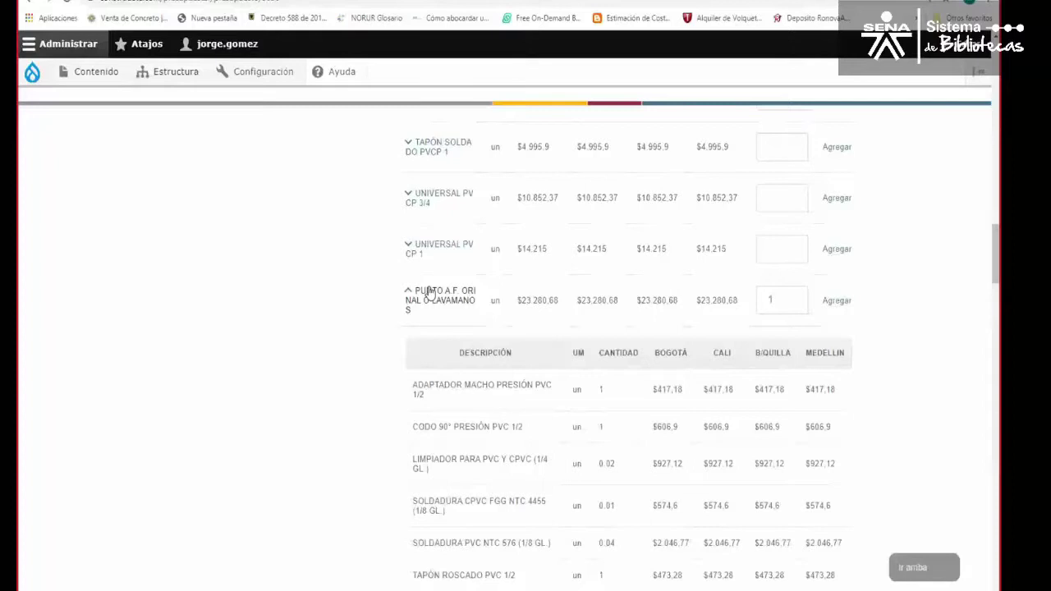
click(429, 292)
scroll(737, 243, down, 2)
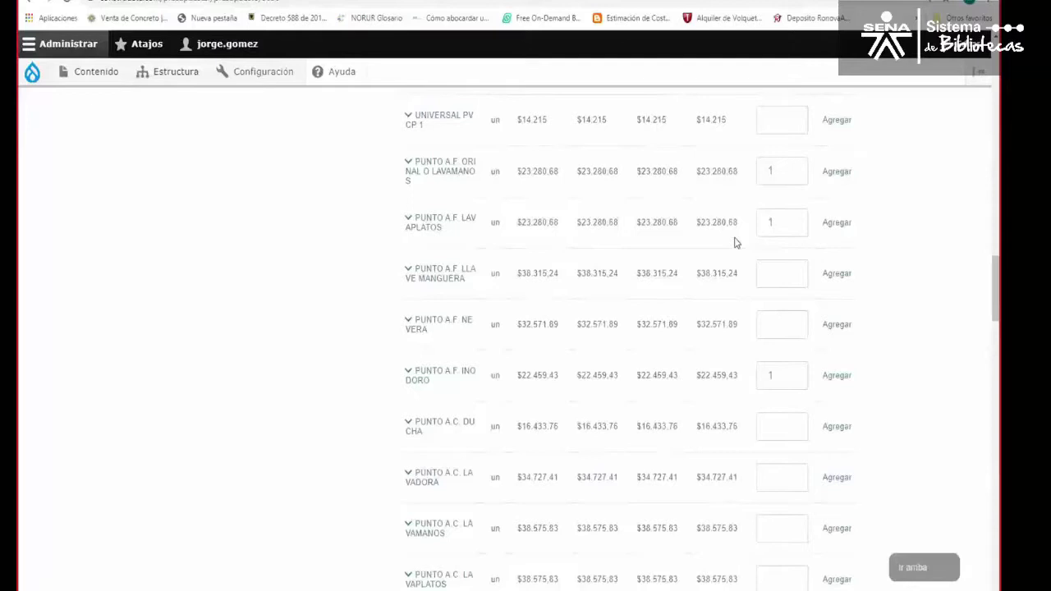
- Enter a quantity of 25 m for Tubería PVCP 1/2 and review the quantities entered for the cold water points
scroll(559, 465, down, 5)
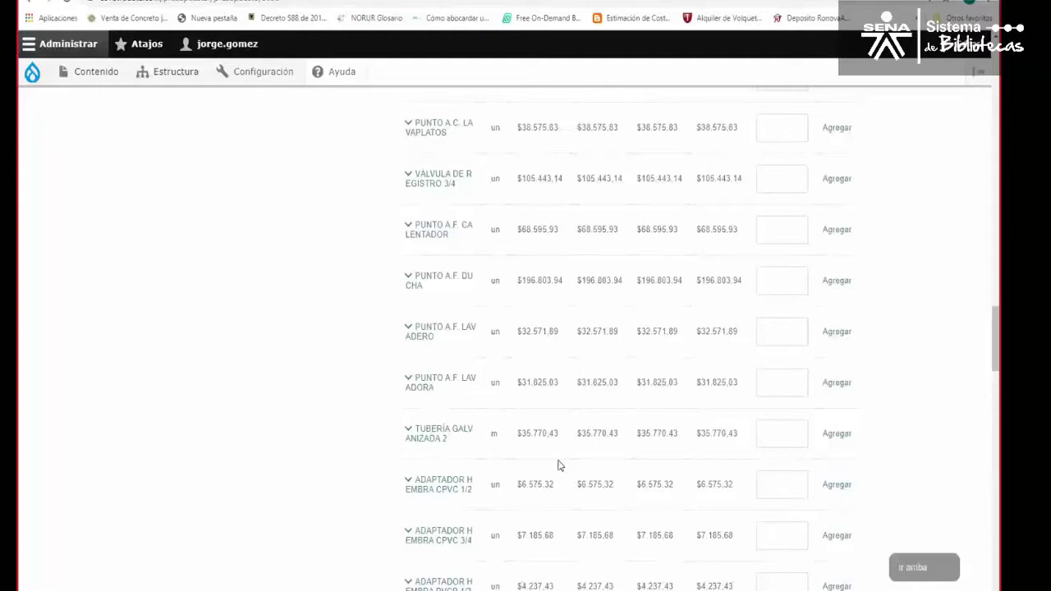
scroll(558, 465, down, 6)
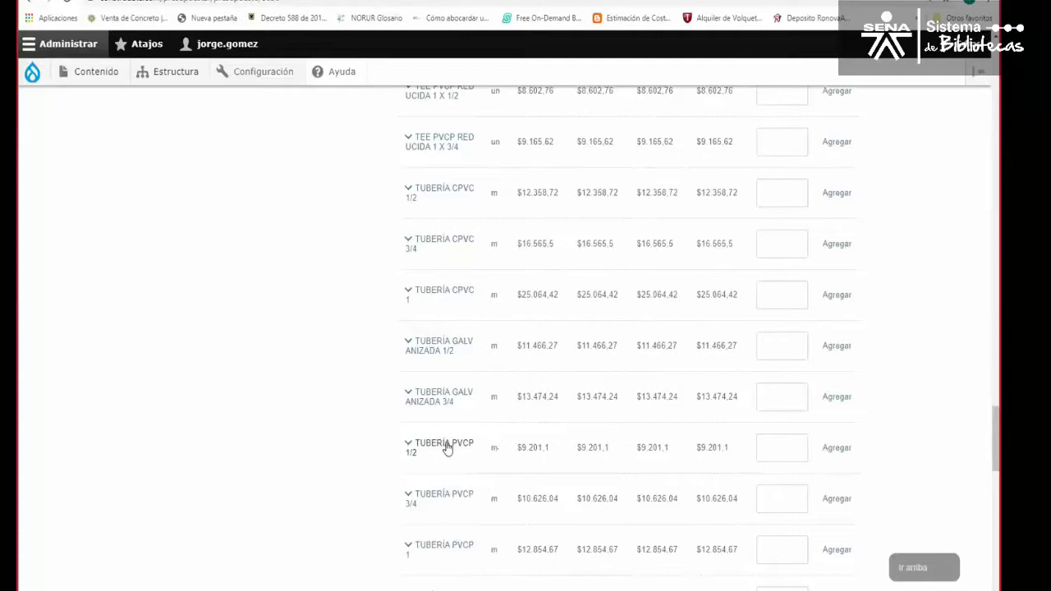
key(Tab)
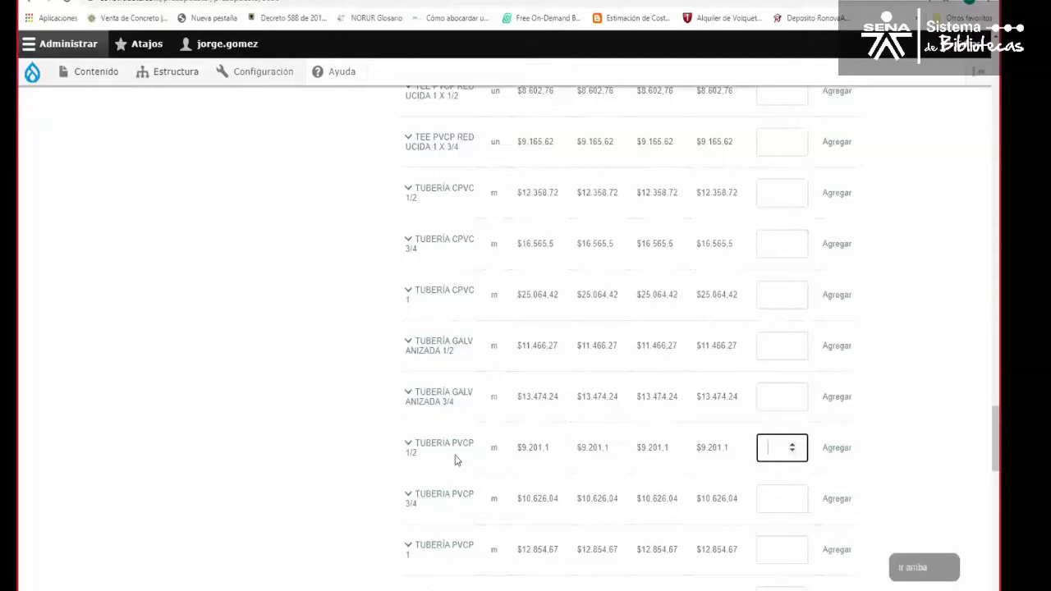
text(25)
scroll(434, 371, up, 10)
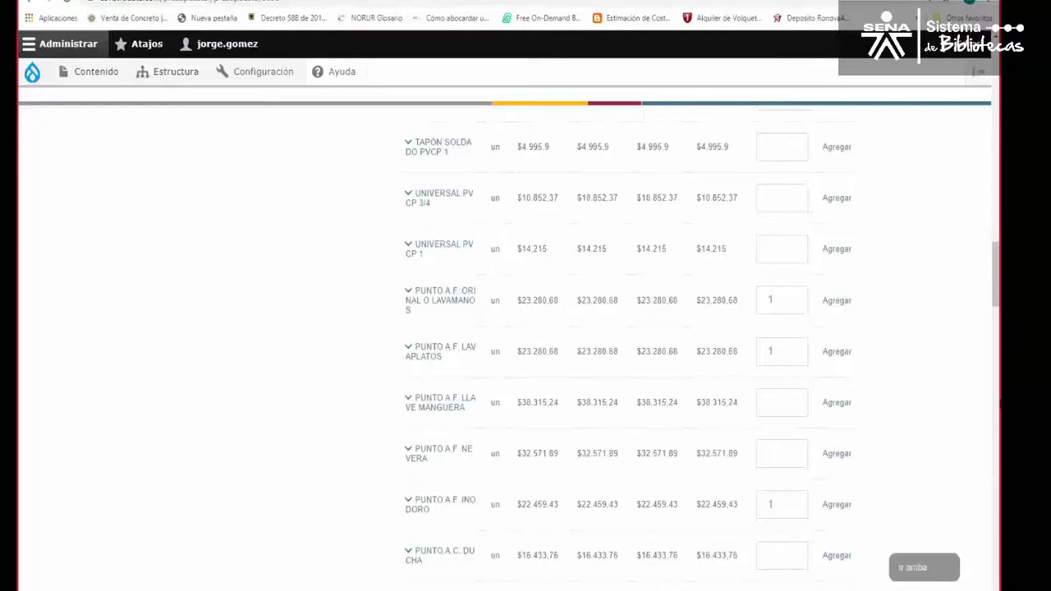
drag(994, 275, 991, 528)
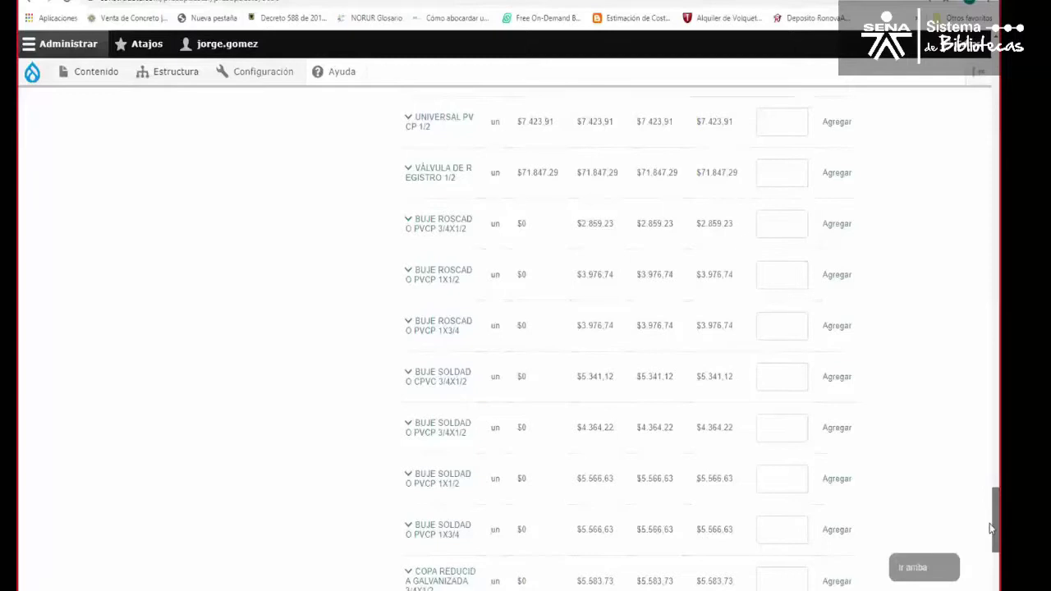
- Add the entered plumbing quantities to the budget and examine the component breakdown of Punto A.F. Lavaplatos
scroll(658, 332, down, 5)
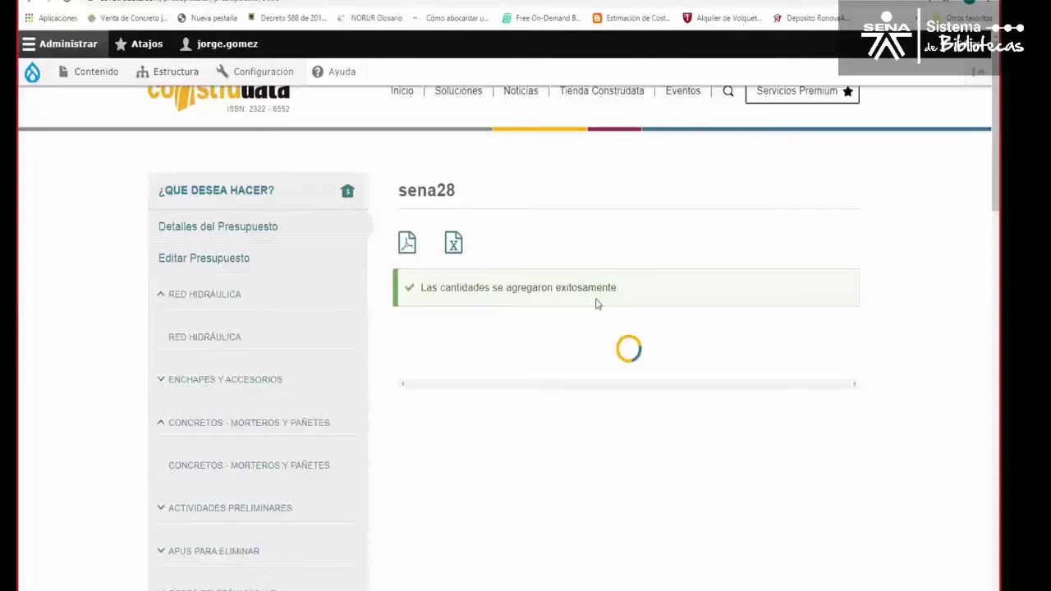
scroll(534, 295, down, 2)
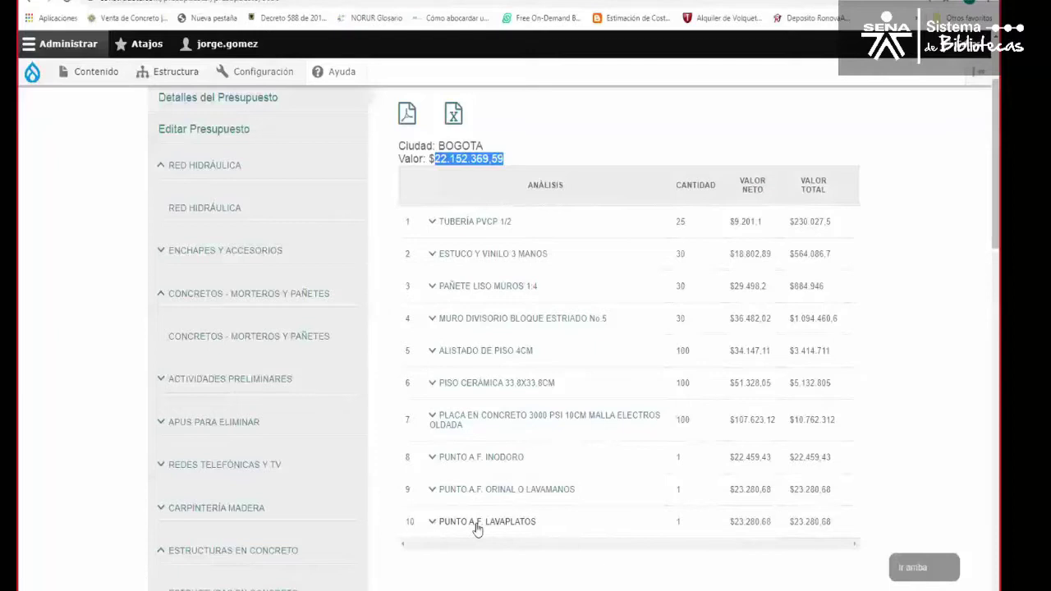
scroll(643, 255, down, 5)
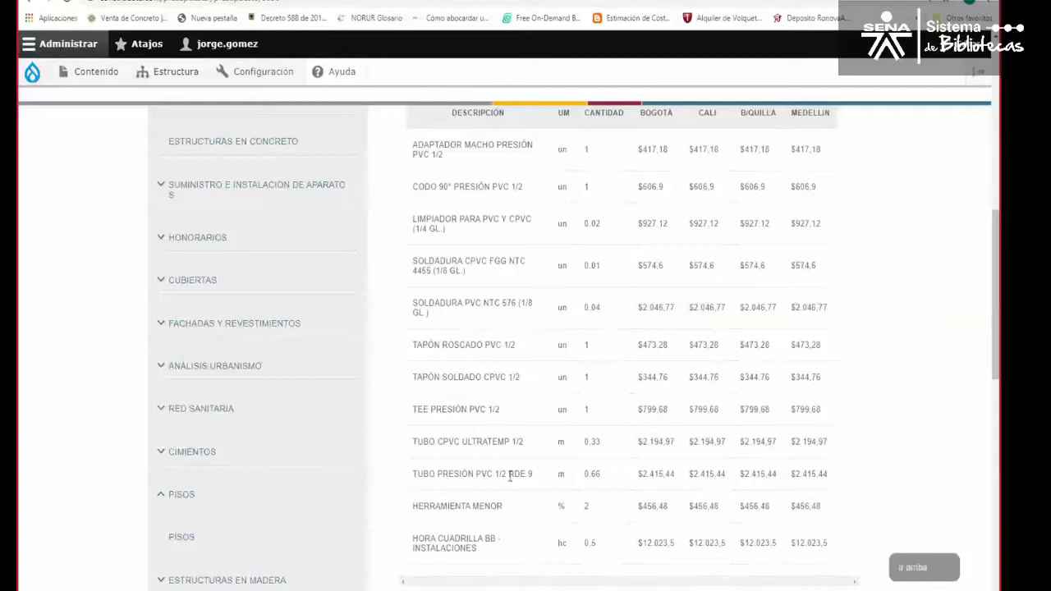
drag(510, 477, 533, 482)
click(533, 481)
key(alt+Left)
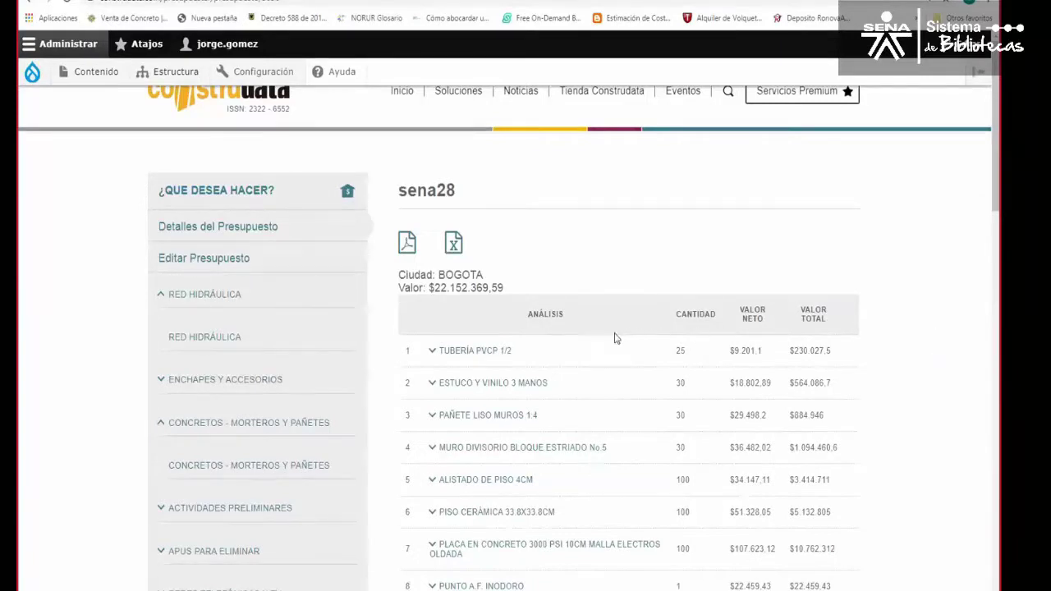
- Examine the component breakdown of Muro Divisorio Bloque Estriado No.5 in the budget and collapse it
scroll(616, 336, down, 1)
scroll(616, 338, down, 1)
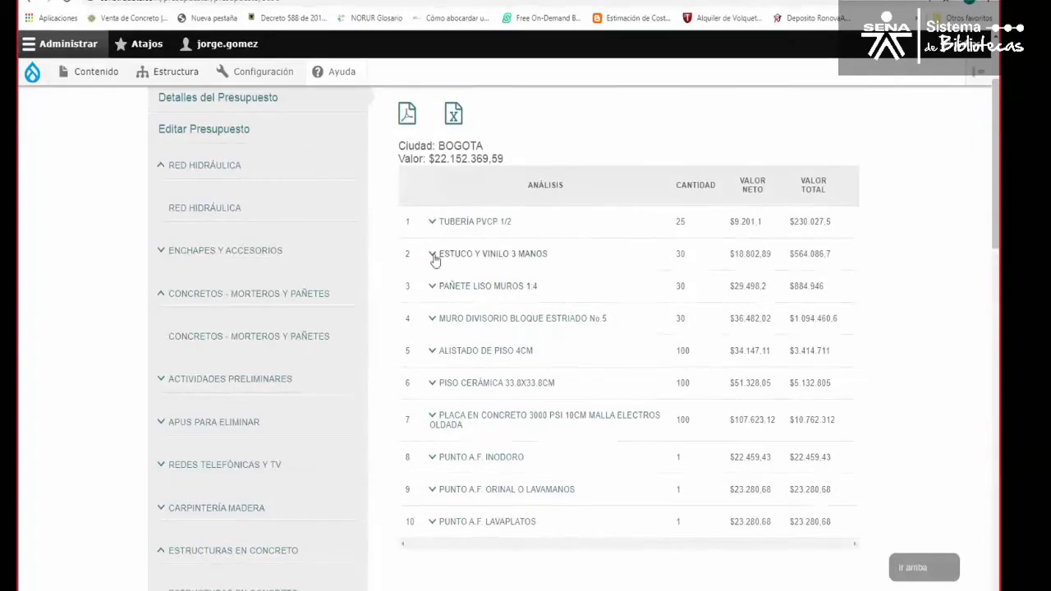
click(433, 320)
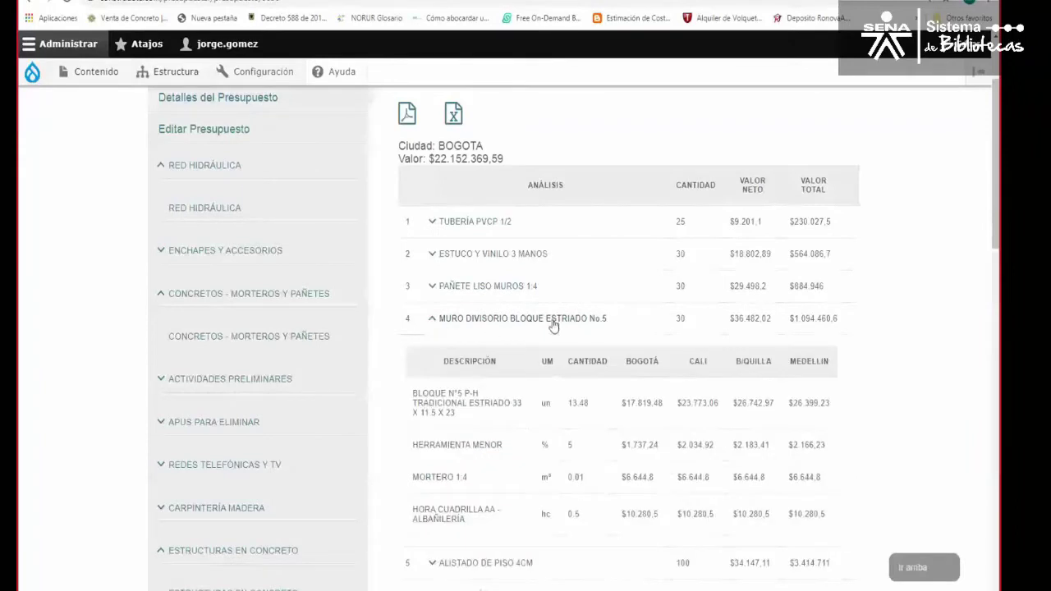
click(433, 320)
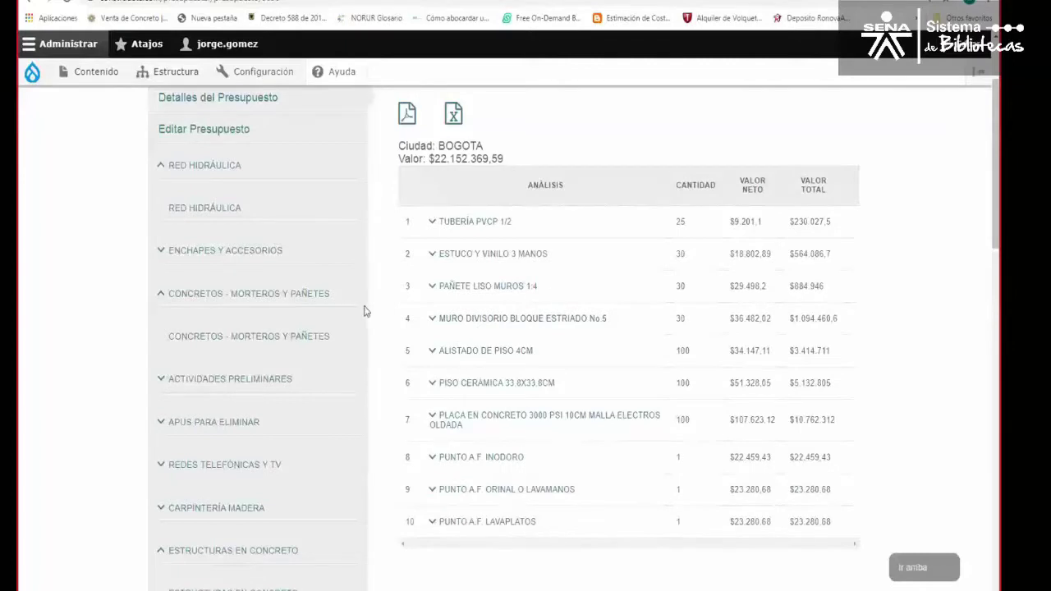
- Add Muro Drywall Doble Cara E=12cm from the Mampostería analyses to the budget with a quantity of 30 m²
scroll(484, 228, up, 2)
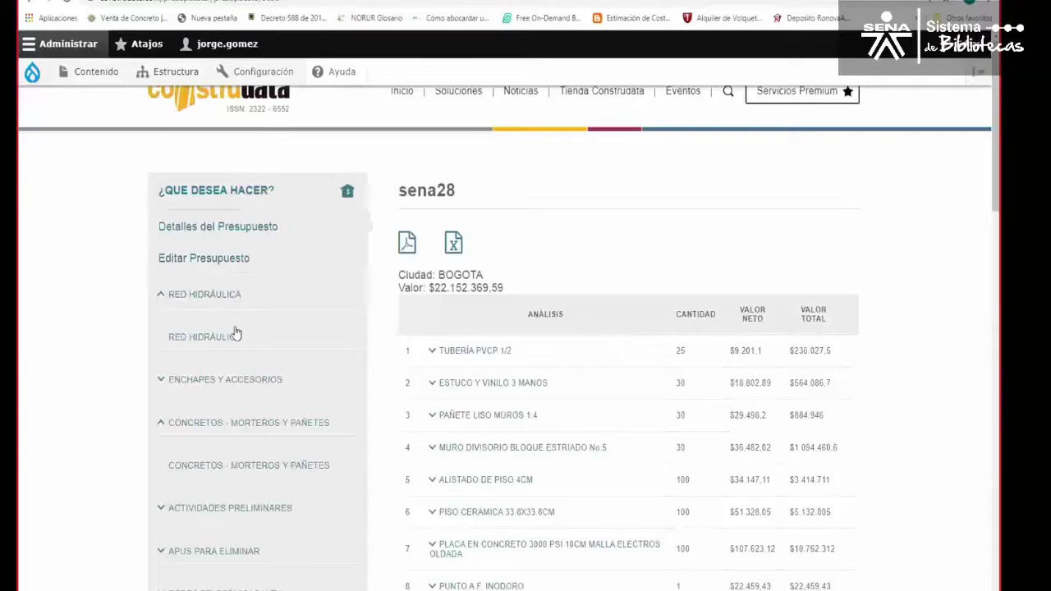
scroll(271, 439, down, 10)
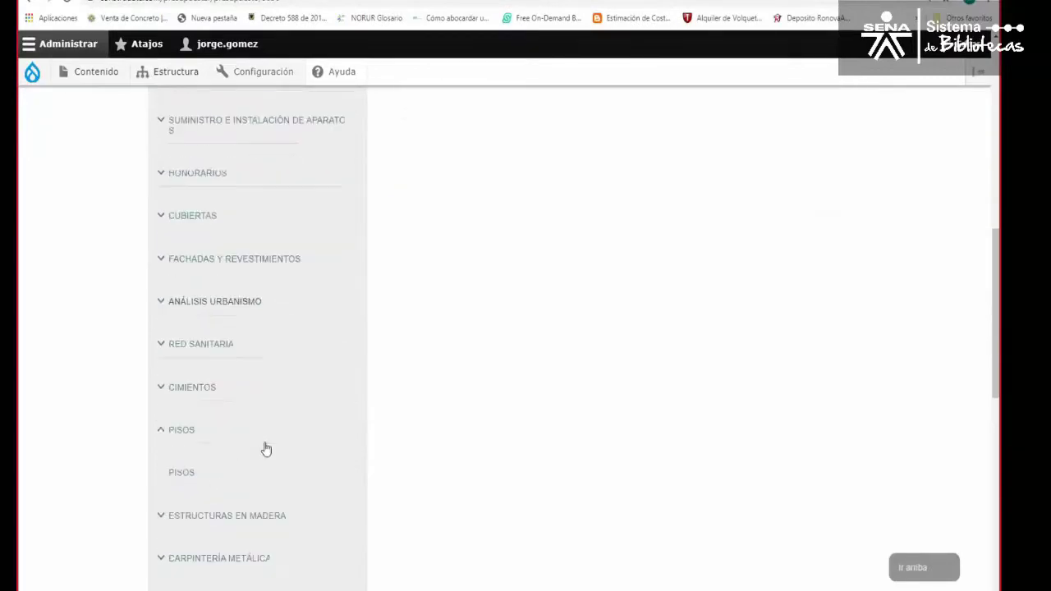
scroll(242, 427, down, 4)
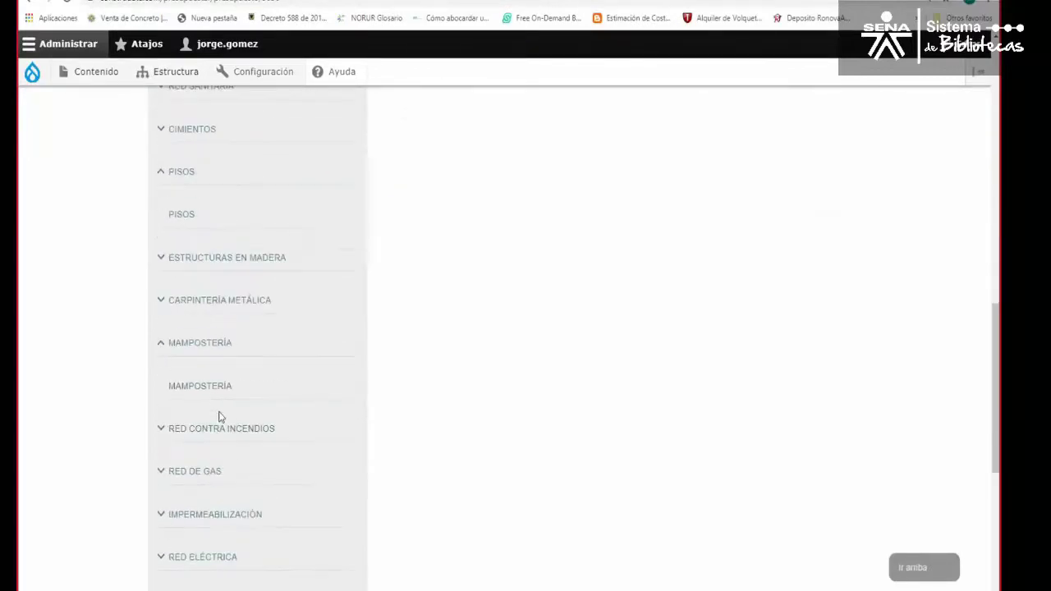
click(200, 387)
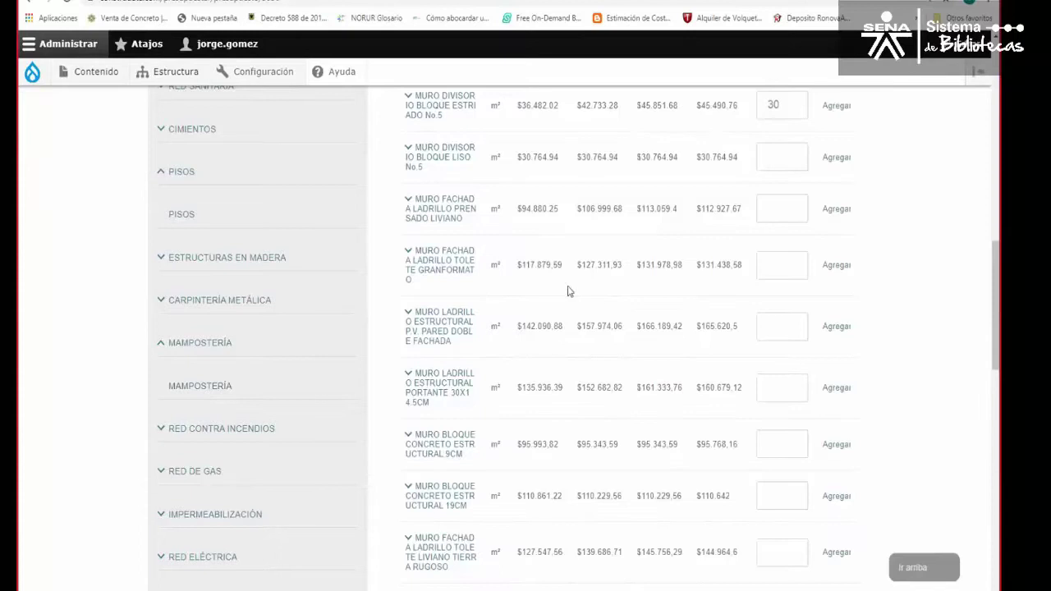
scroll(558, 289, up, 7)
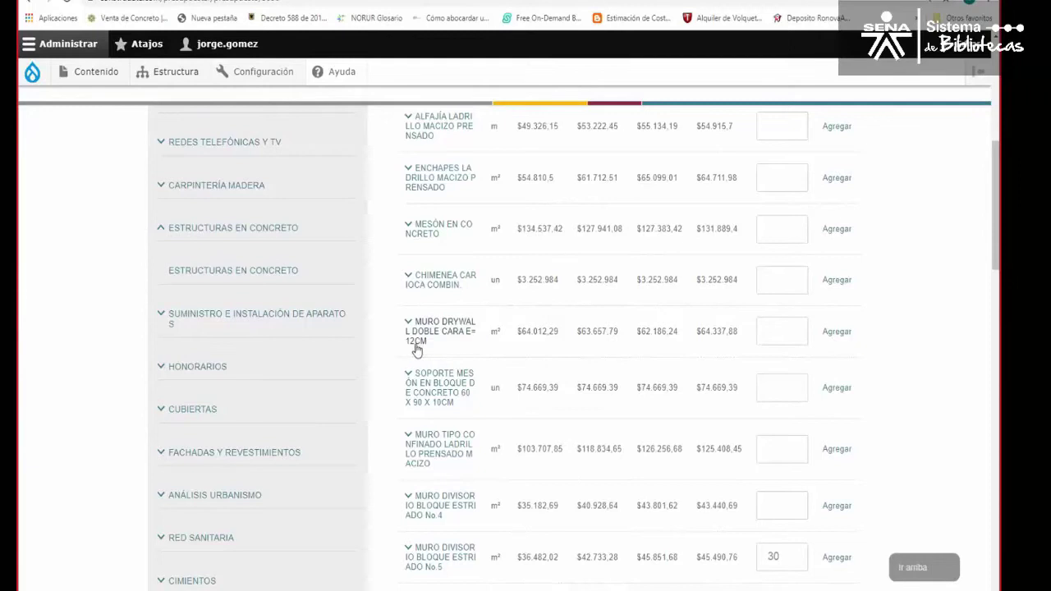
click(770, 332)
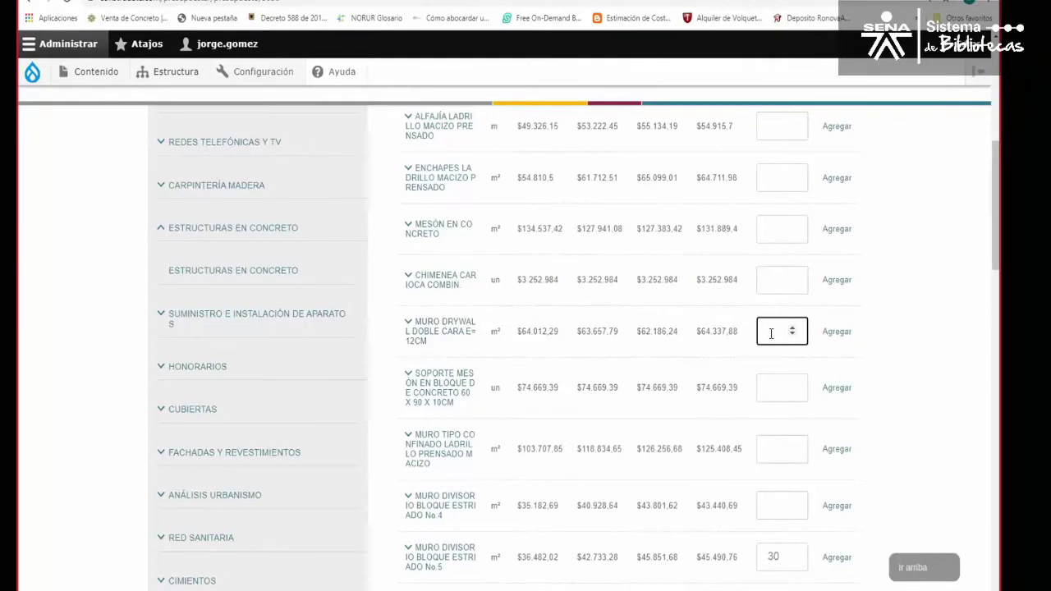
text(30)
click(834, 333)
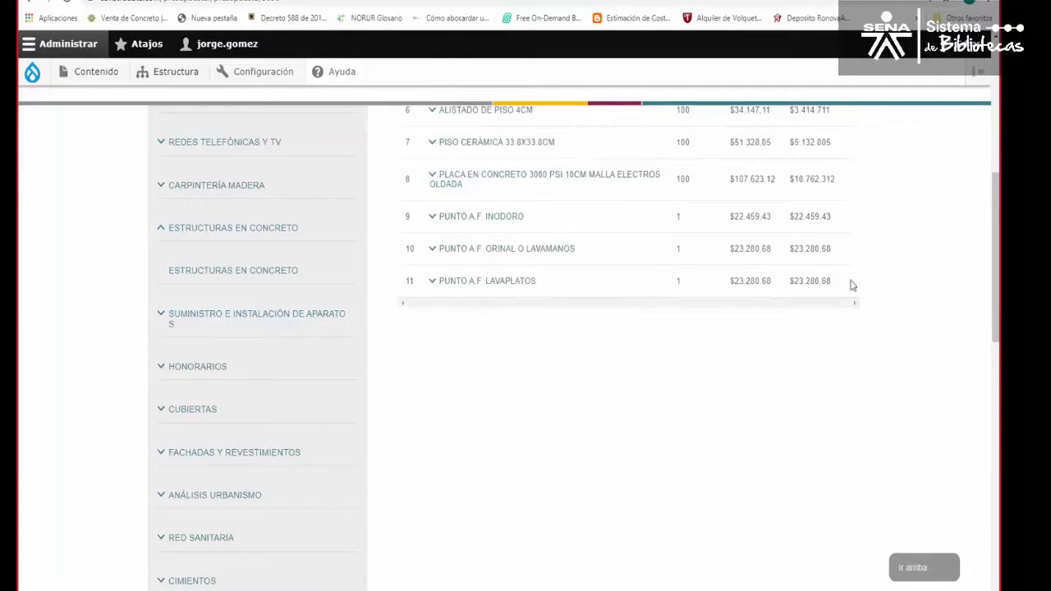
scroll(821, 299, up, 3)
scroll(669, 267, up, 1)
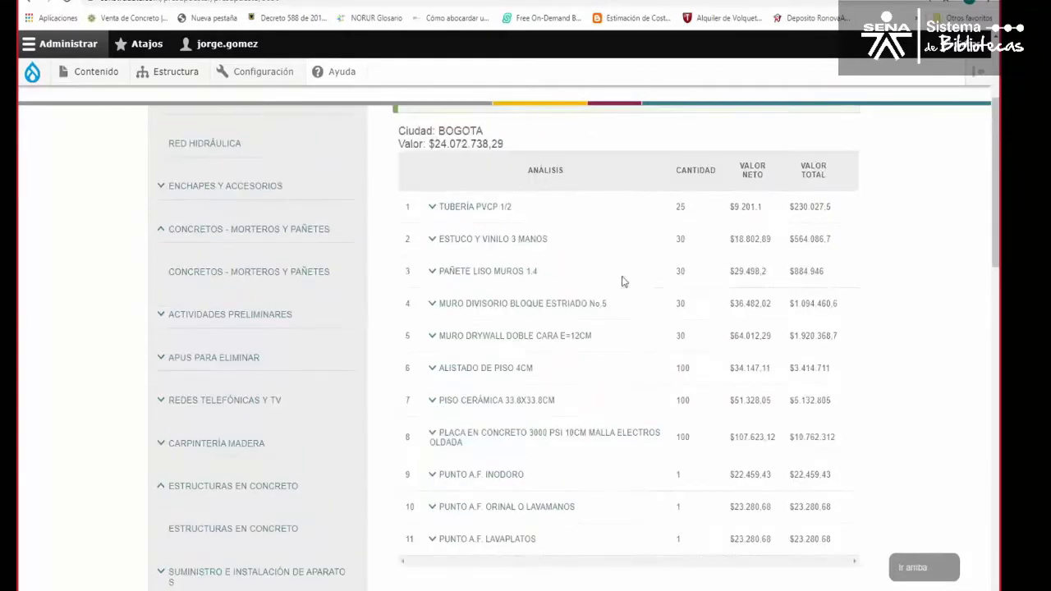
- Remove Muro Divisorio Bloque Estriado No.5 from the budget by clearing its quantity in the Mampostería analyses
scroll(492, 345, down, 1)
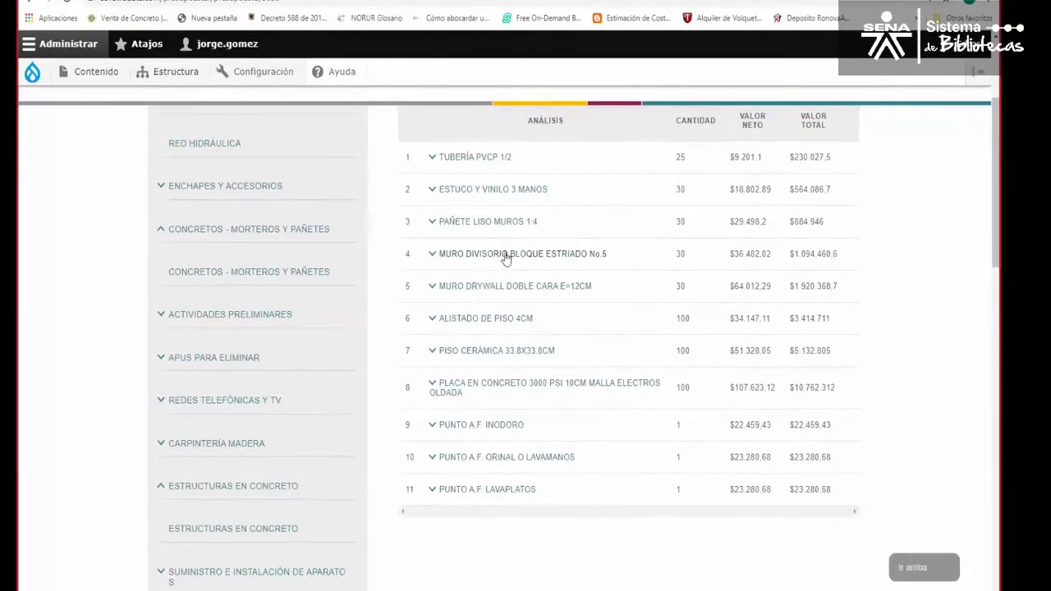
scroll(312, 410, down, 2)
scroll(287, 427, down, 5)
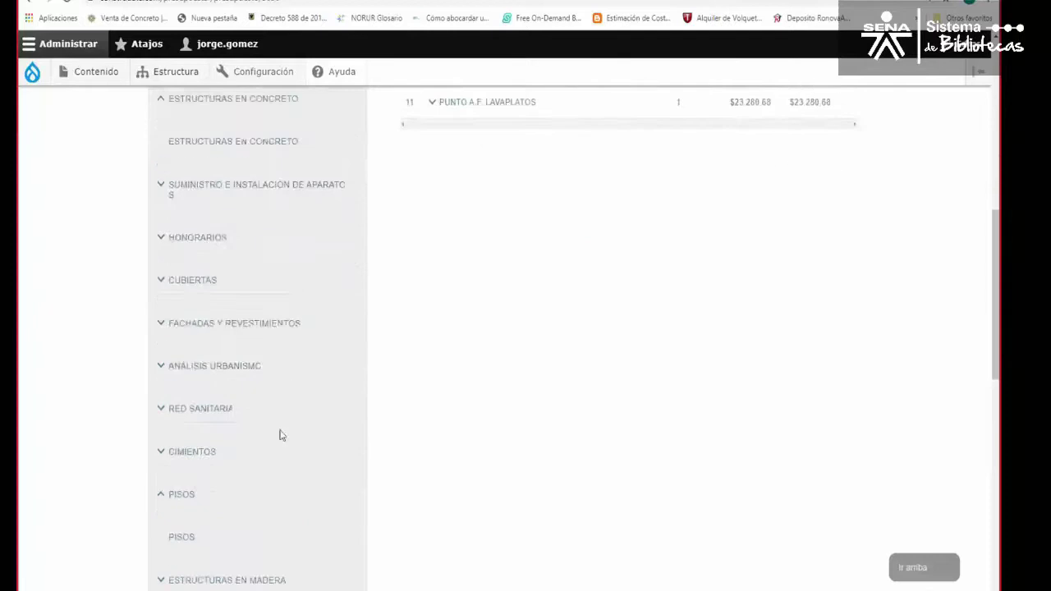
click(205, 390)
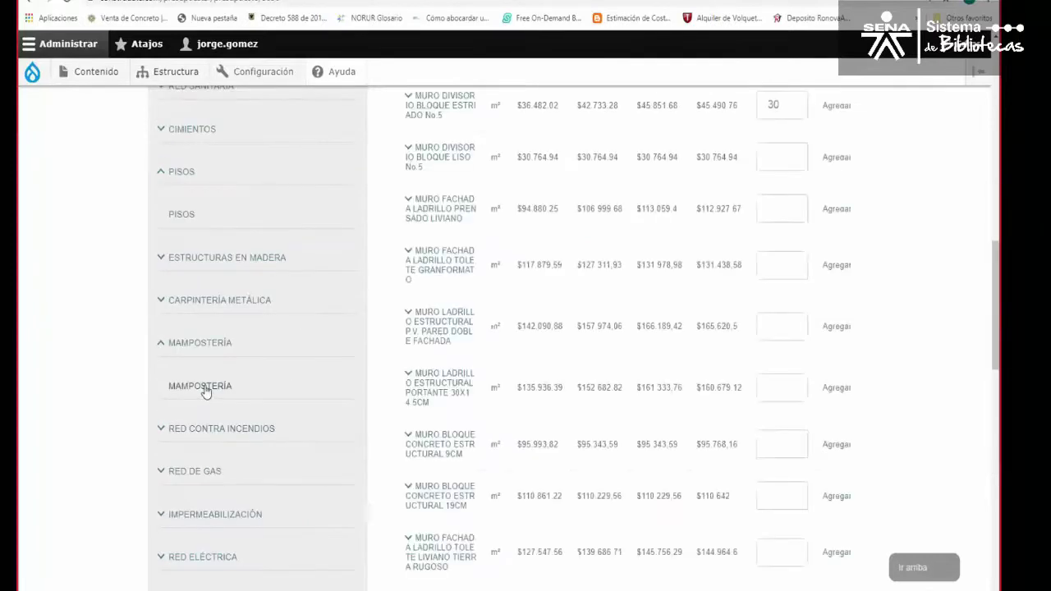
scroll(781, 348, up, 3)
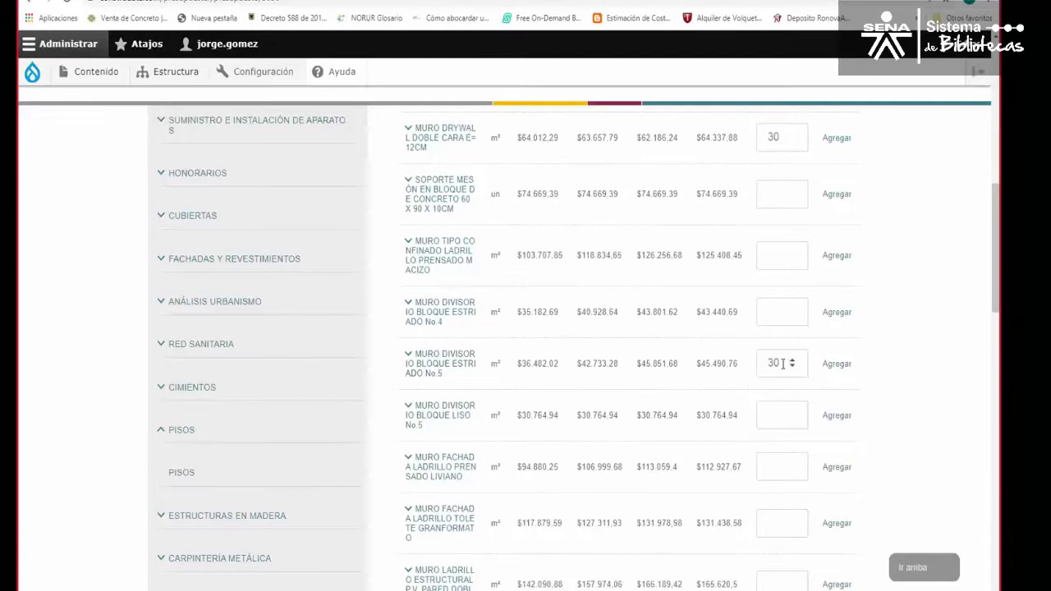
double_click(758, 365)
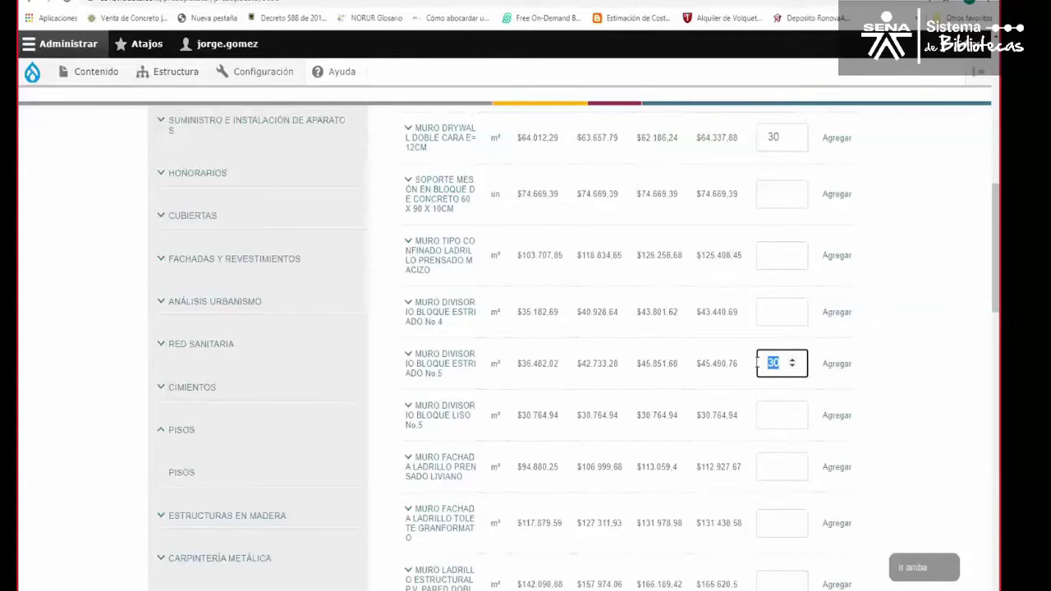
click(827, 367)
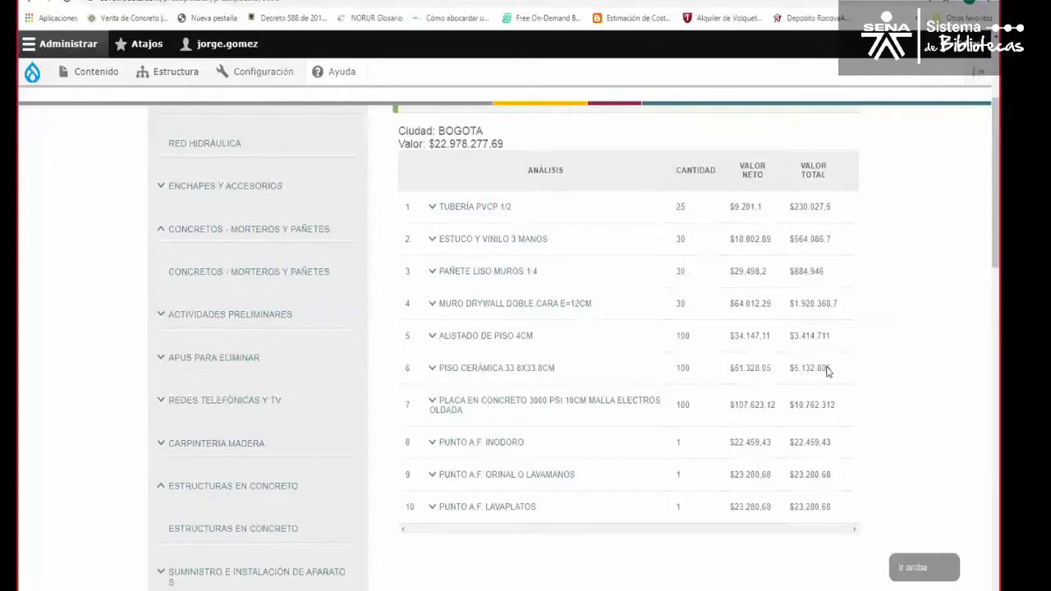
- Review the budget items, export the budget to Excel and open the downloaded Construdata - sena28.xlsx workbook in a maximized window
scroll(925, 307, up, 3)
scroll(924, 307, down, 2)
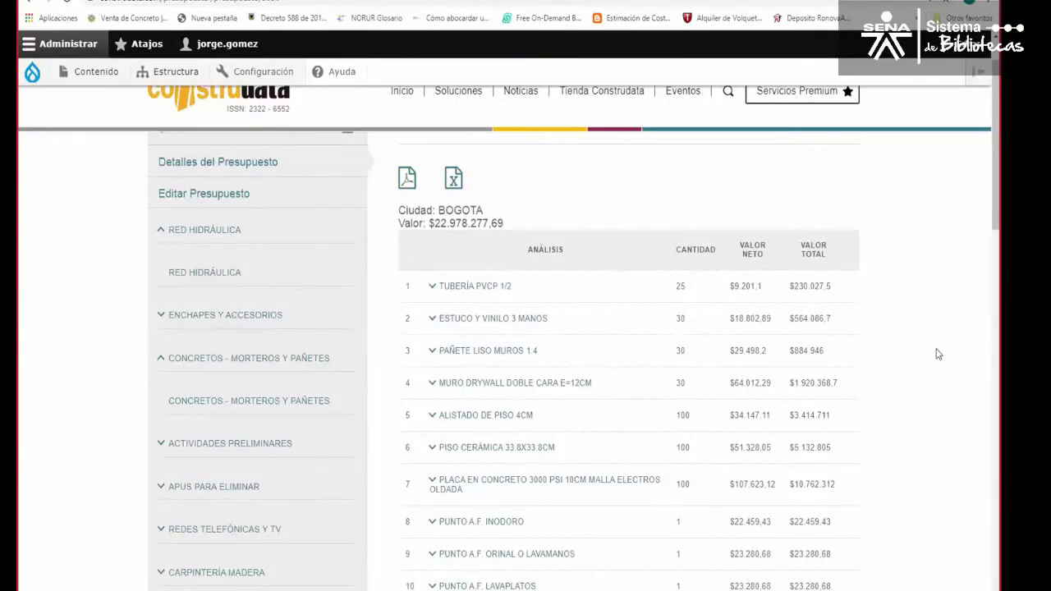
scroll(938, 354, down, 3)
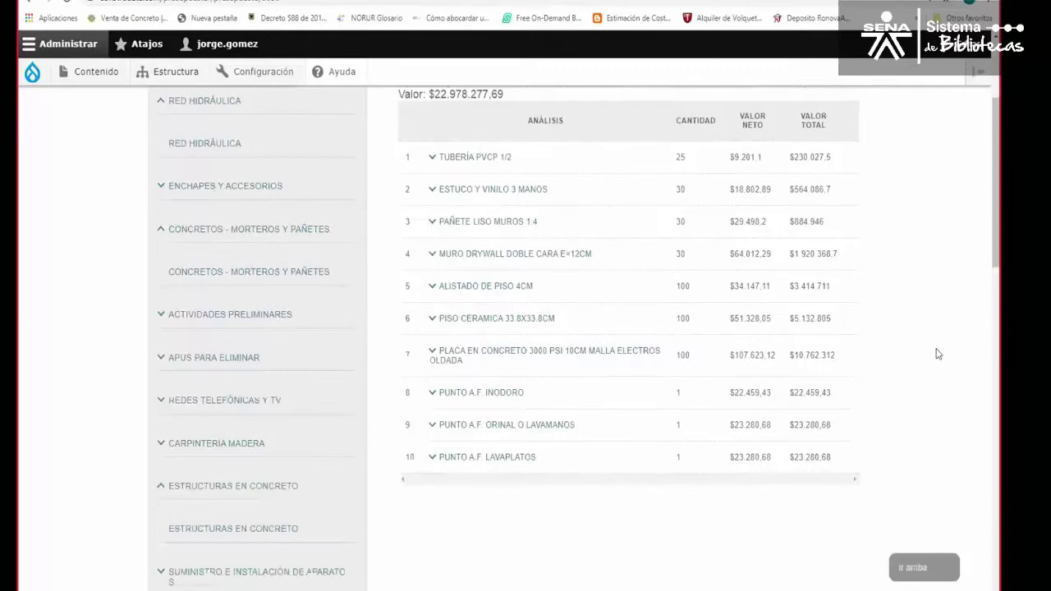
scroll(939, 353, up, 4)
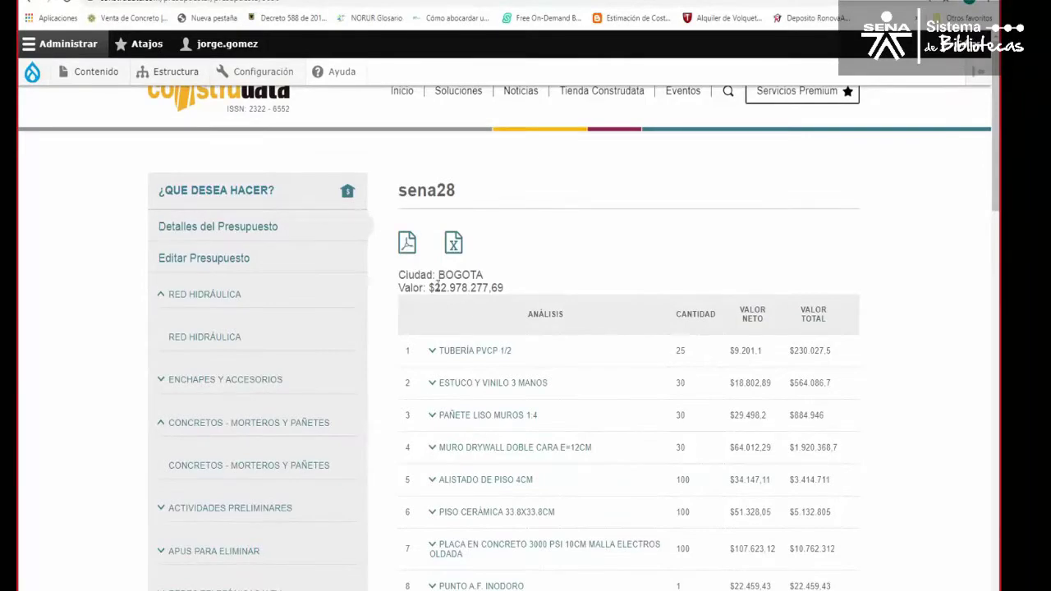
scroll(526, 426, down, 3)
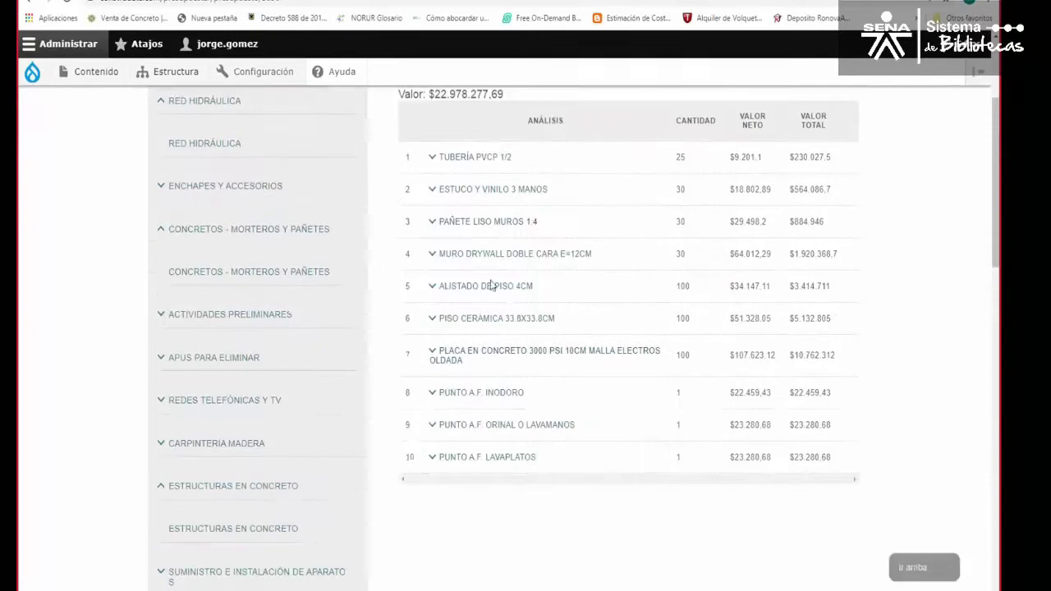
scroll(504, 243, up, 3)
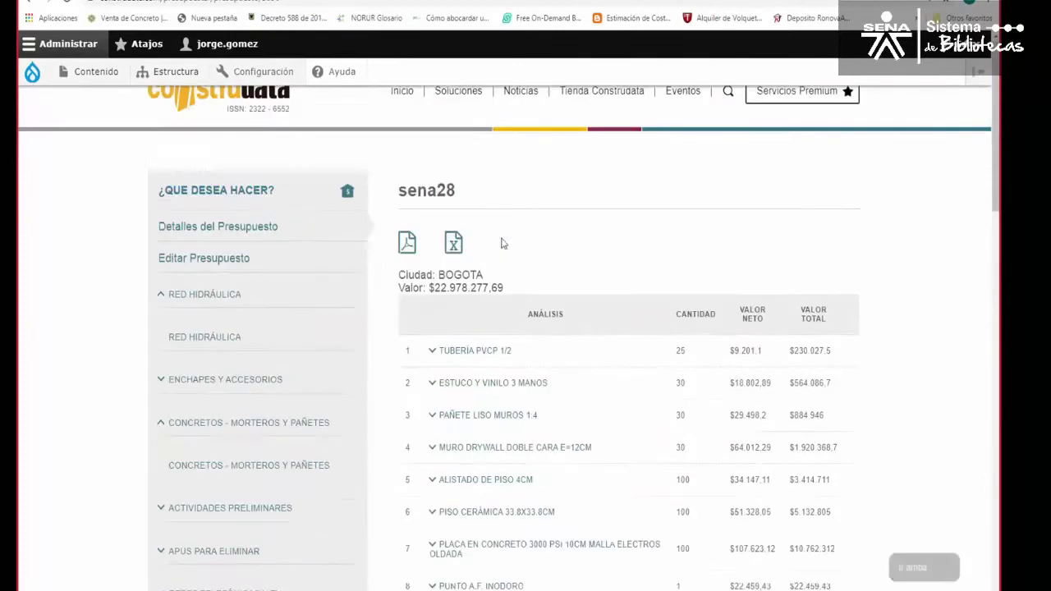
click(451, 247)
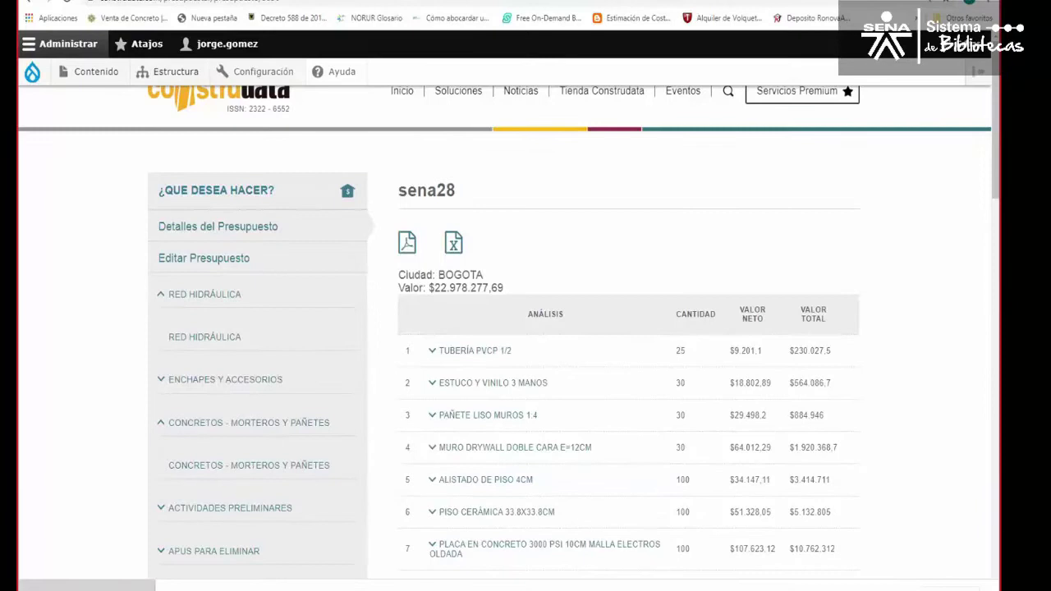
key(alt+Tab)
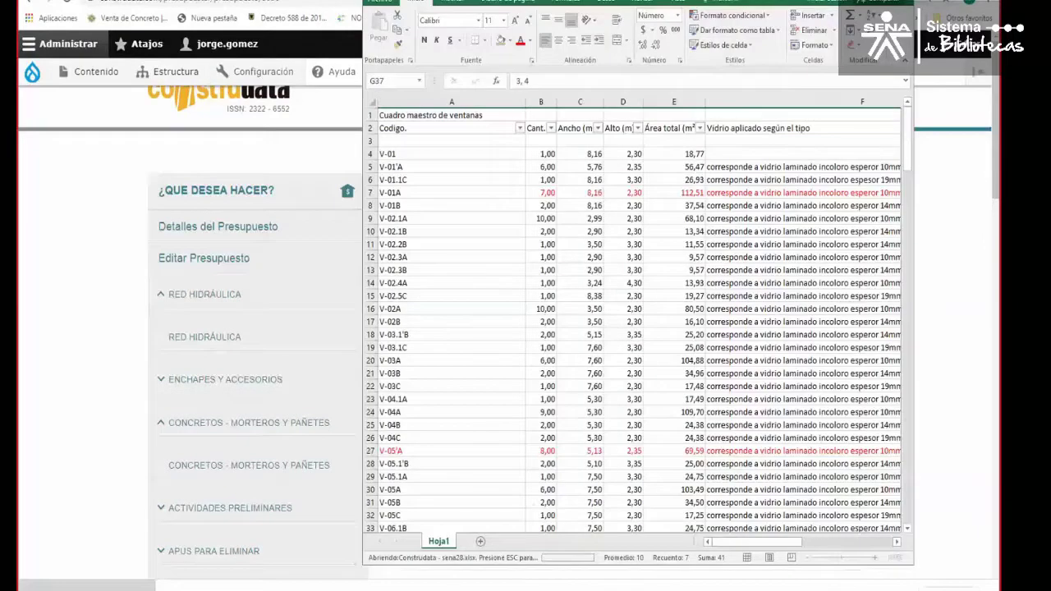
key(super+Up)
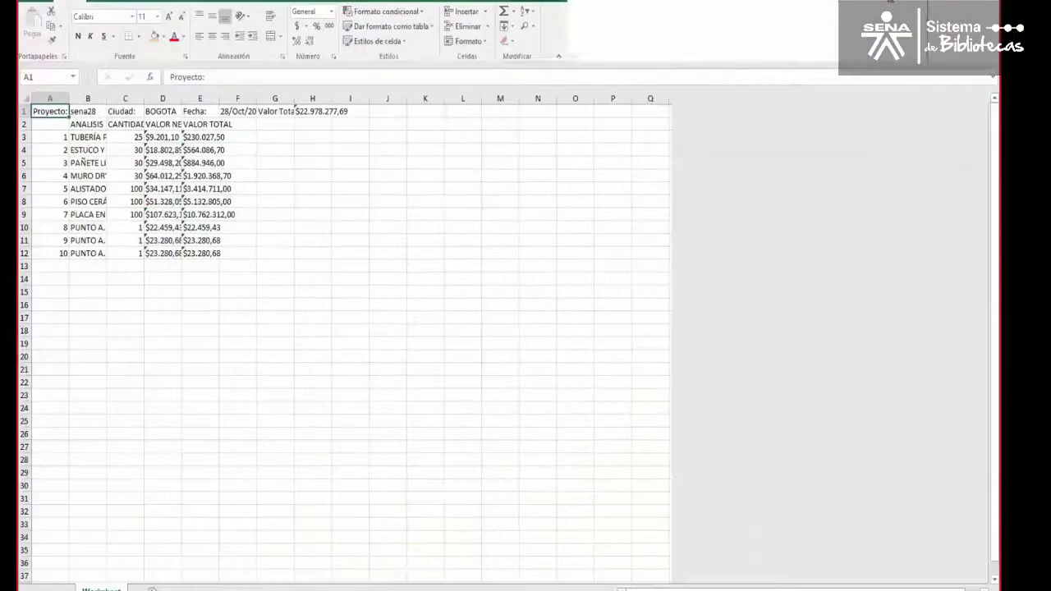
- Fit the widths of columns A to H to their contents
drag(57, 98, 312, 97)
double_click(293, 97)
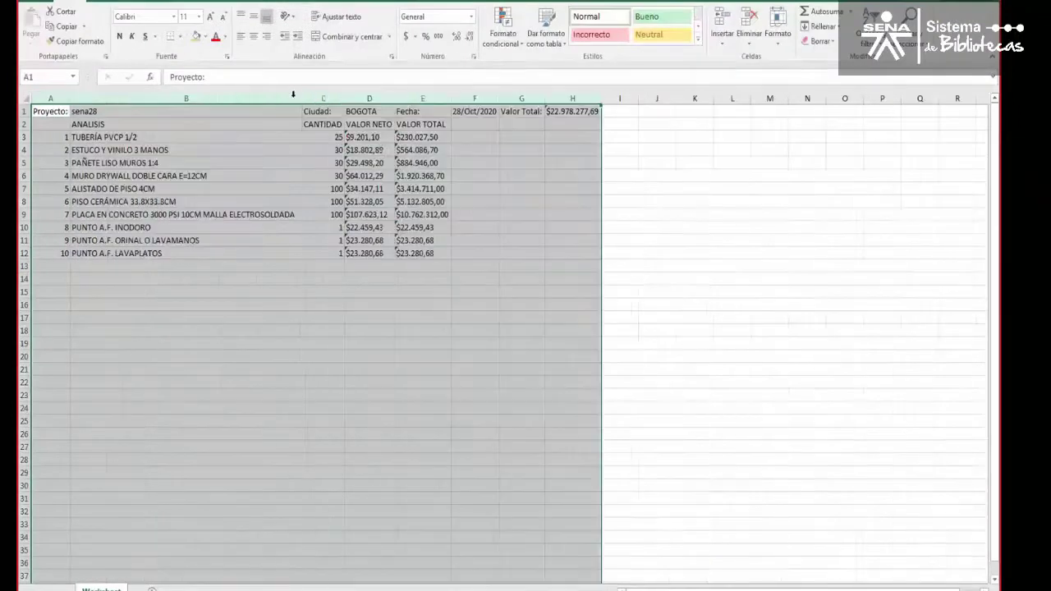
click(363, 137)
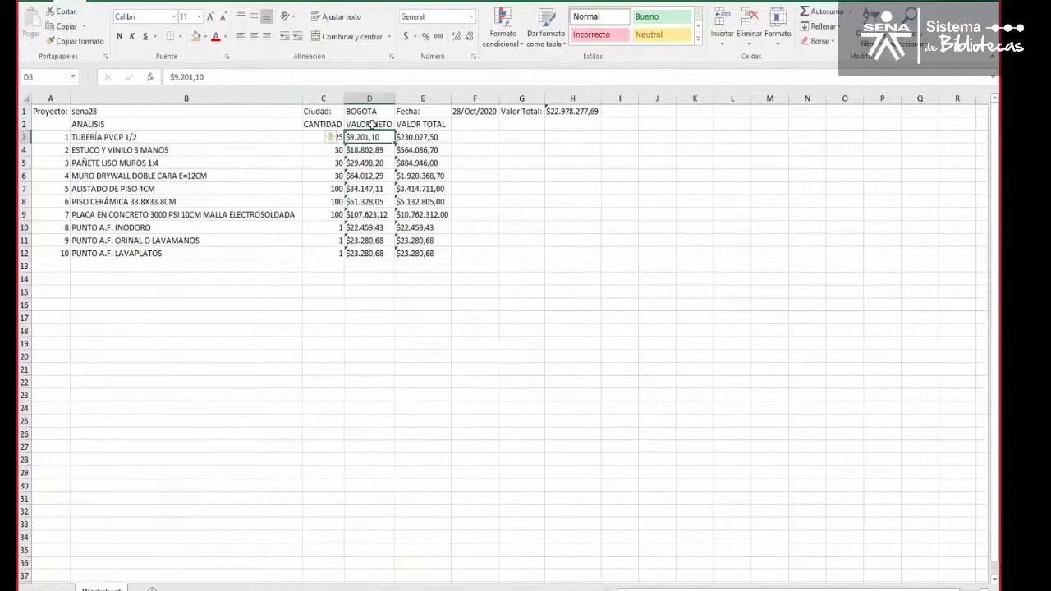
- Center the quantities in C3:C12 horizontally and select cell E13 below the Valor Total column
click(318, 136)
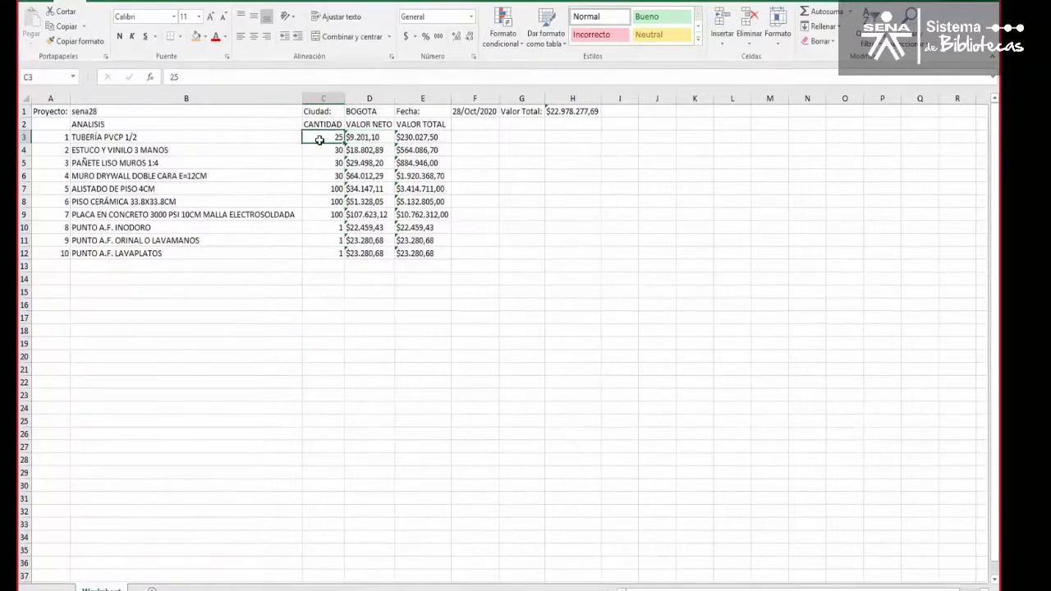
drag(325, 135, 324, 253)
click(254, 37)
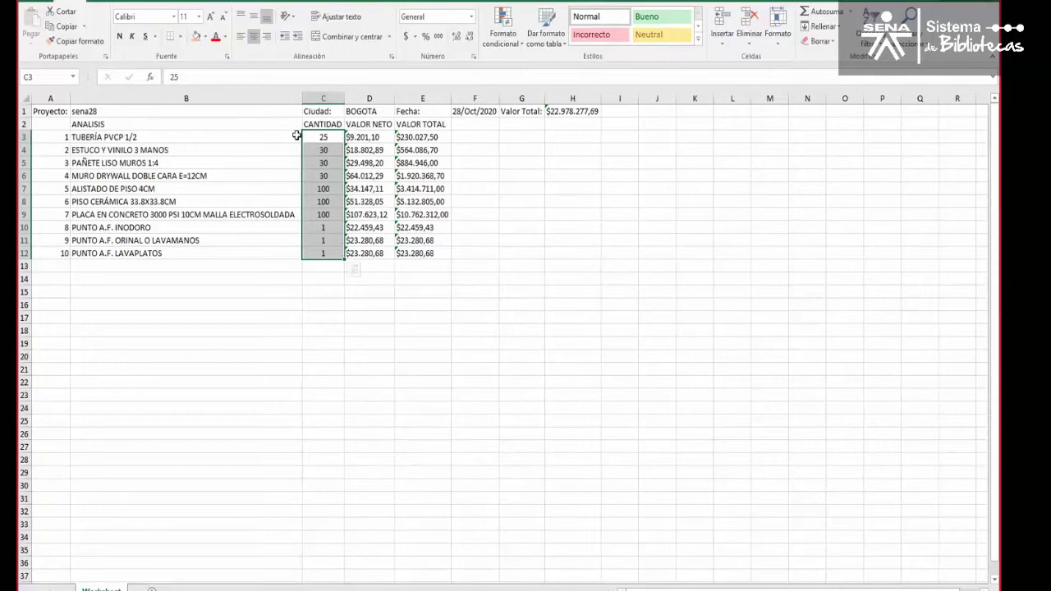
click(365, 138)
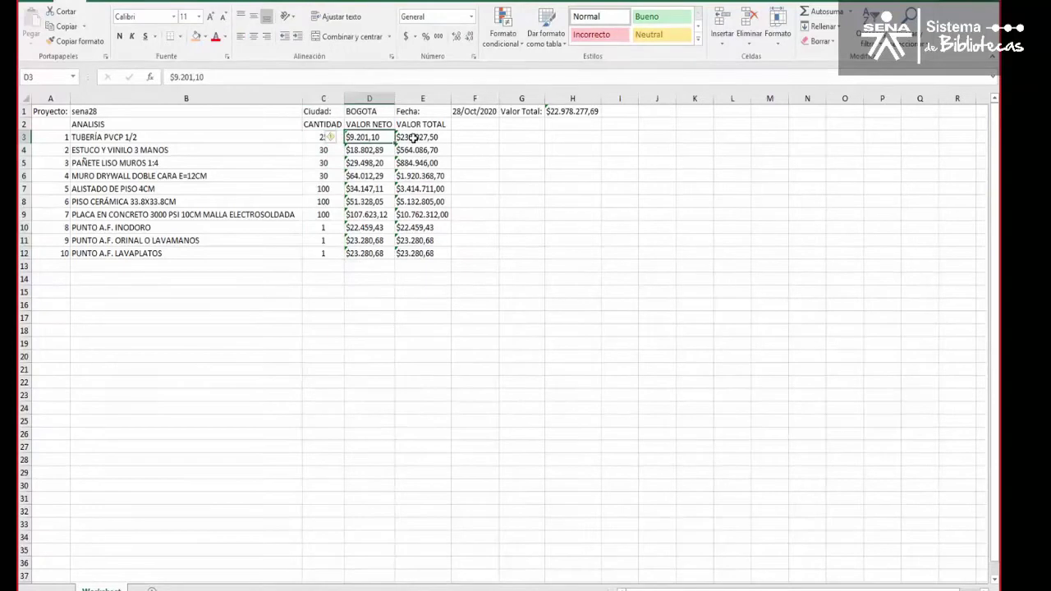
click(410, 267)
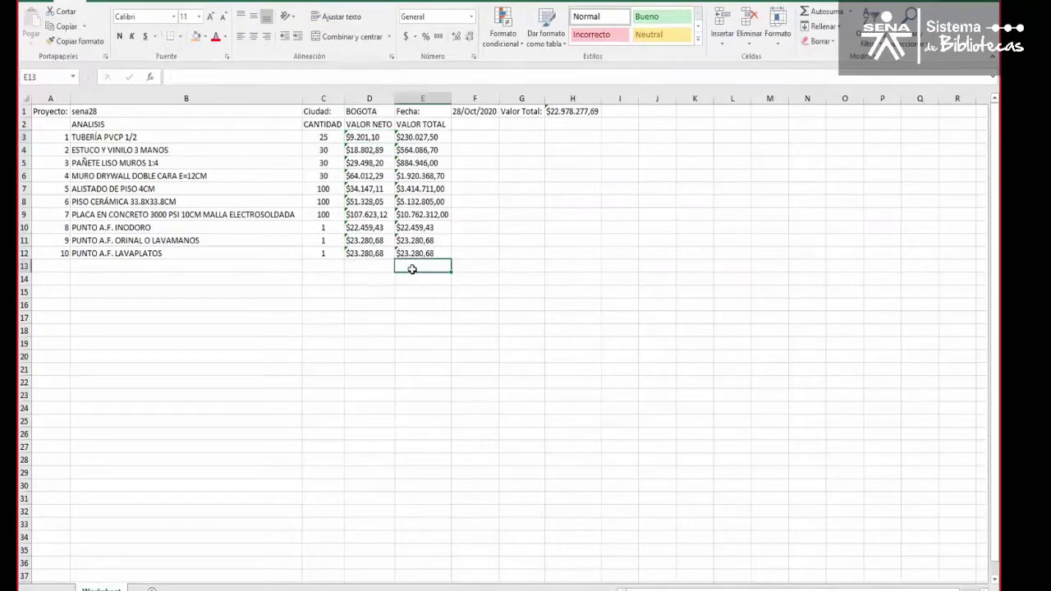
- Check the project's total value in cell H1, then switch to Construdata in the browser and open its home page
click(422, 279)
click(574, 114)
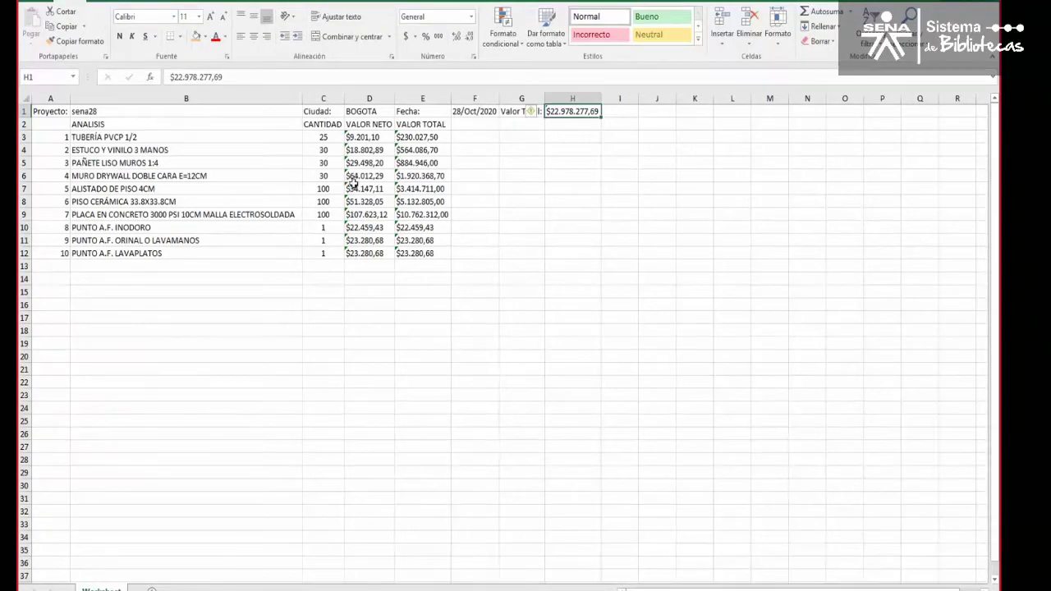
mouse_move(105, 587)
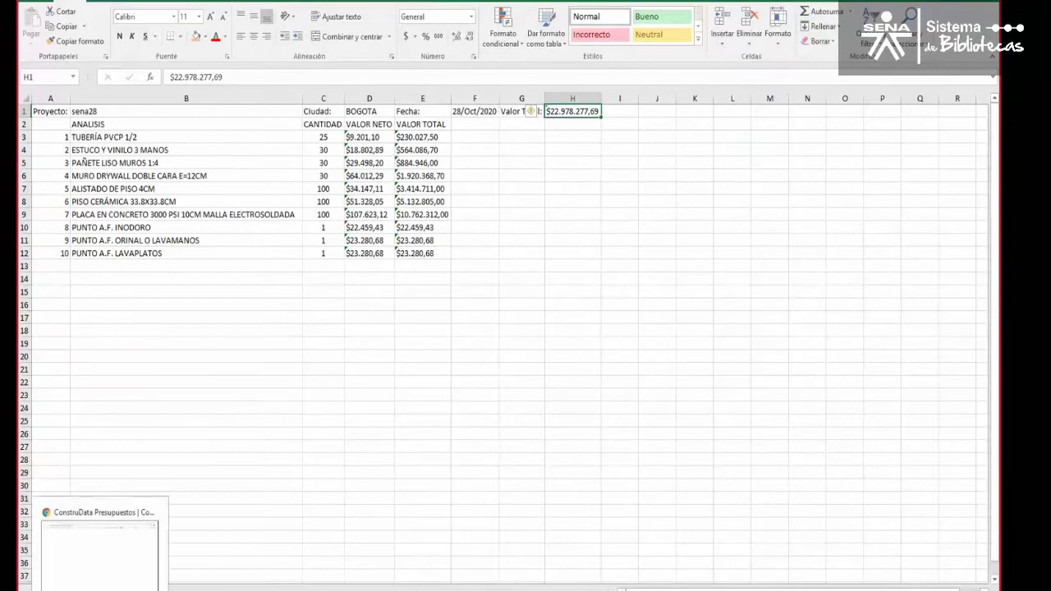
click(100, 550)
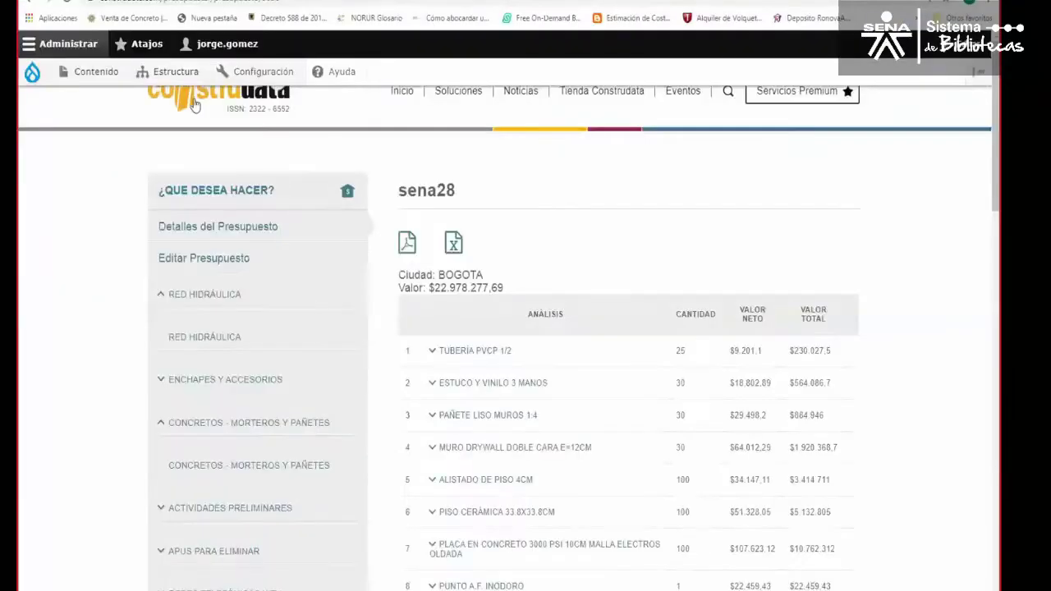
click(182, 102)
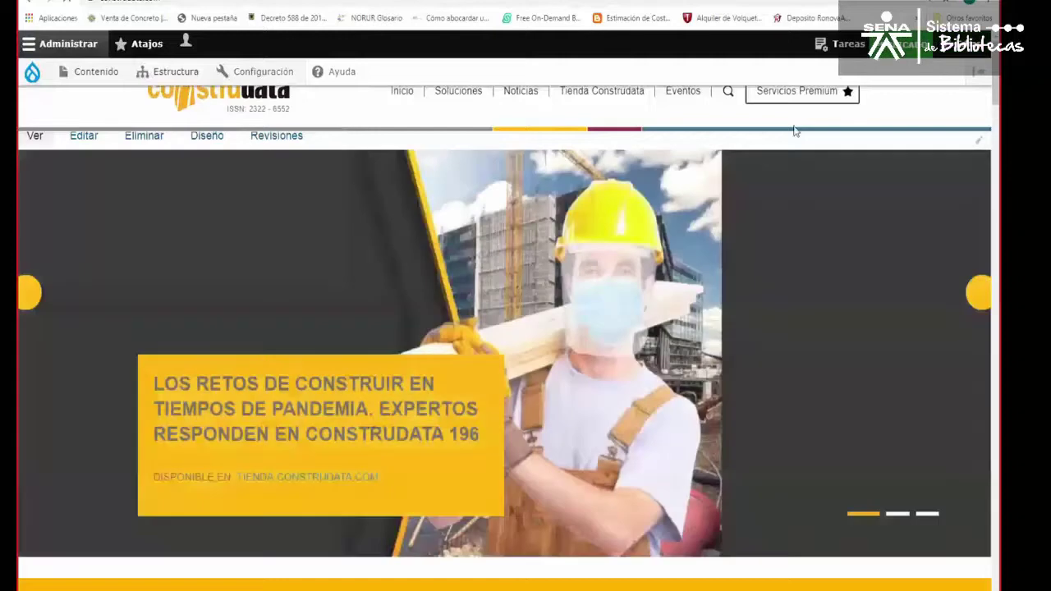
- Open the Centro de descargas among the premium services and bring up the Bases de datos especializadas list
mouse_move(800, 94)
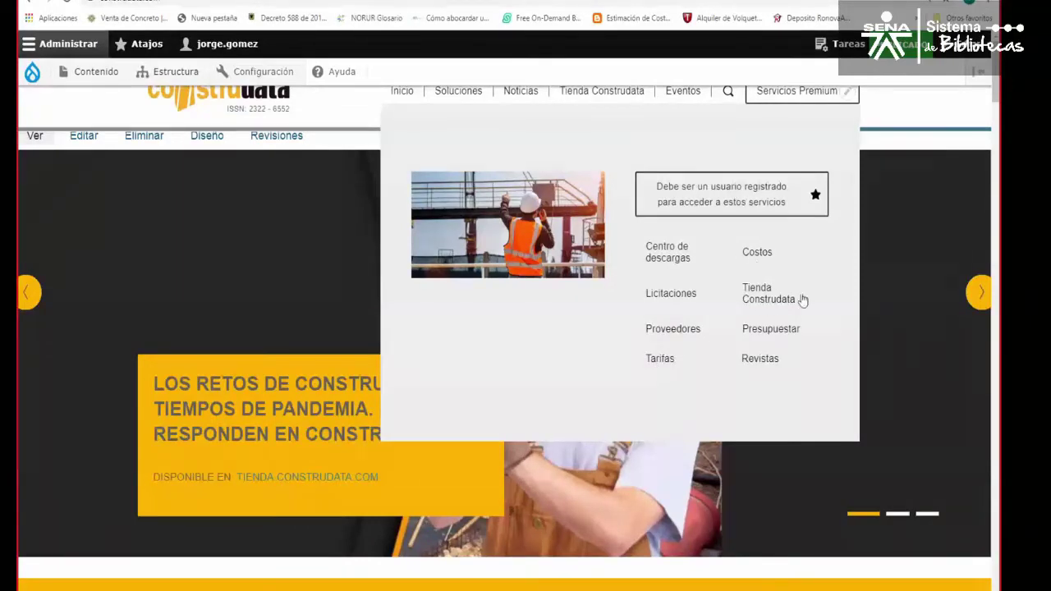
click(664, 253)
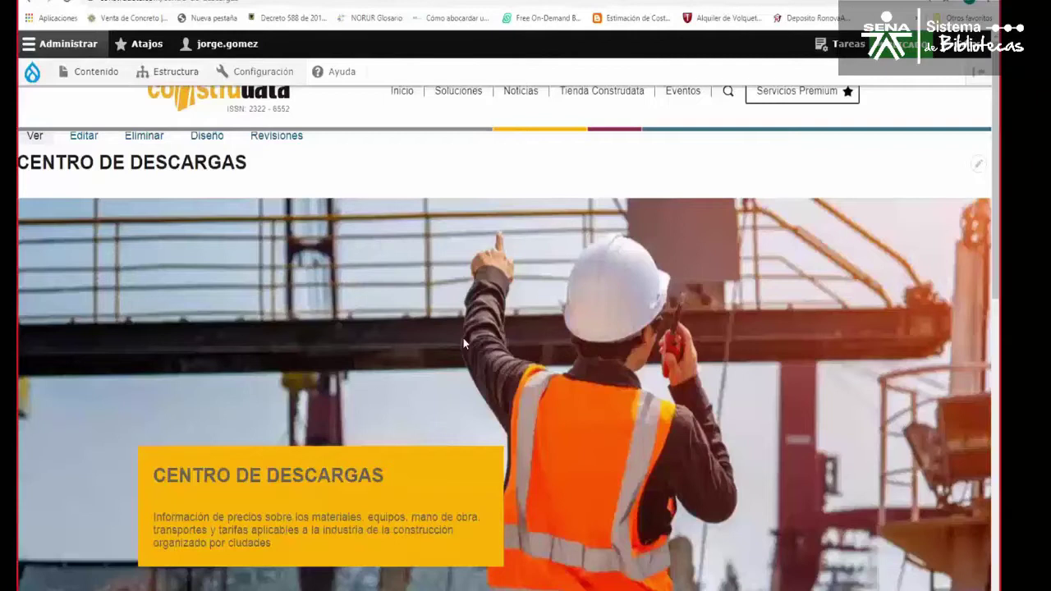
scroll(462, 336, down, 5)
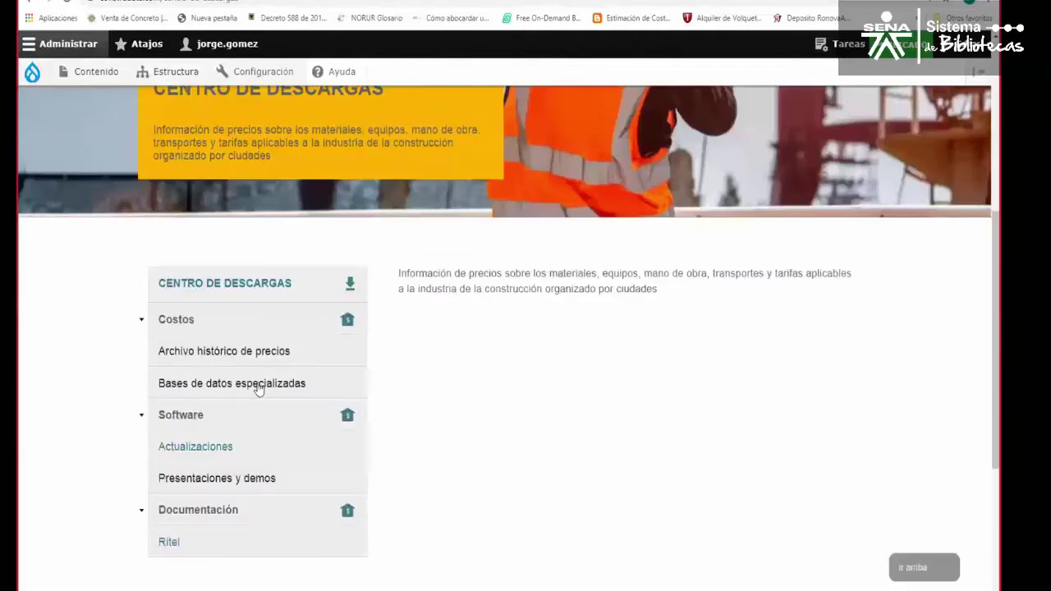
click(258, 389)
scroll(257, 390, down, 5)
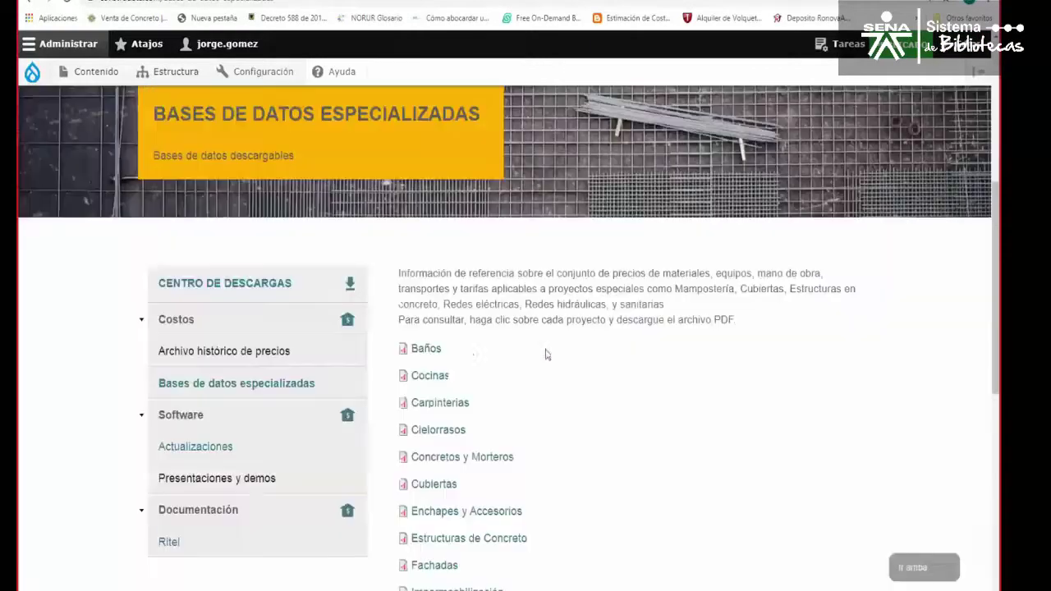
scroll(468, 353, down, 2)
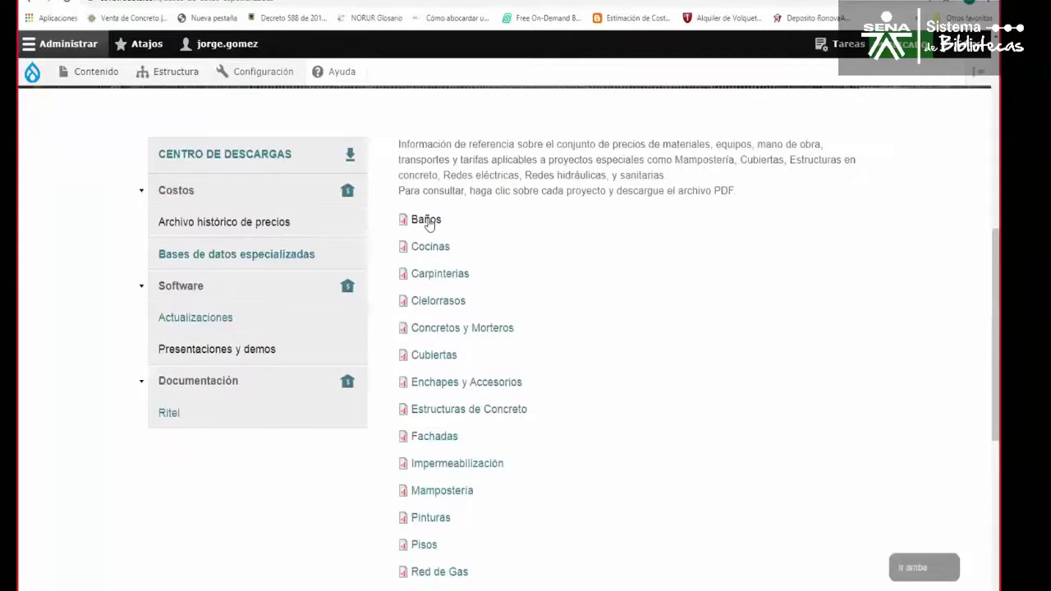
- Open the Concretos y Morteros PDF and highlight the component rows of the Pañete Liso Muros 1:4 analysis
click(435, 355)
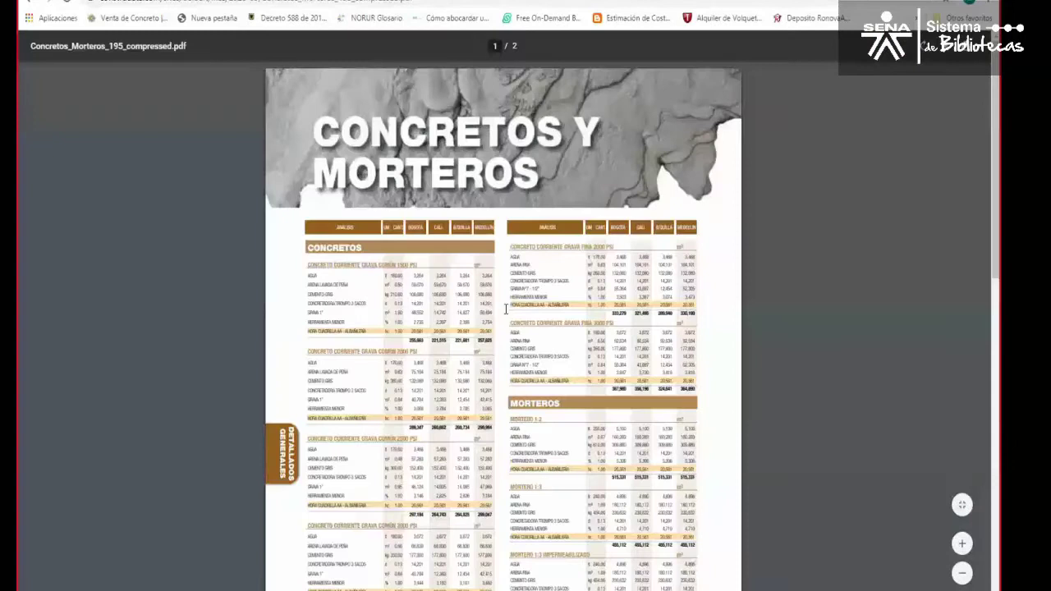
key(ctrl+plus)
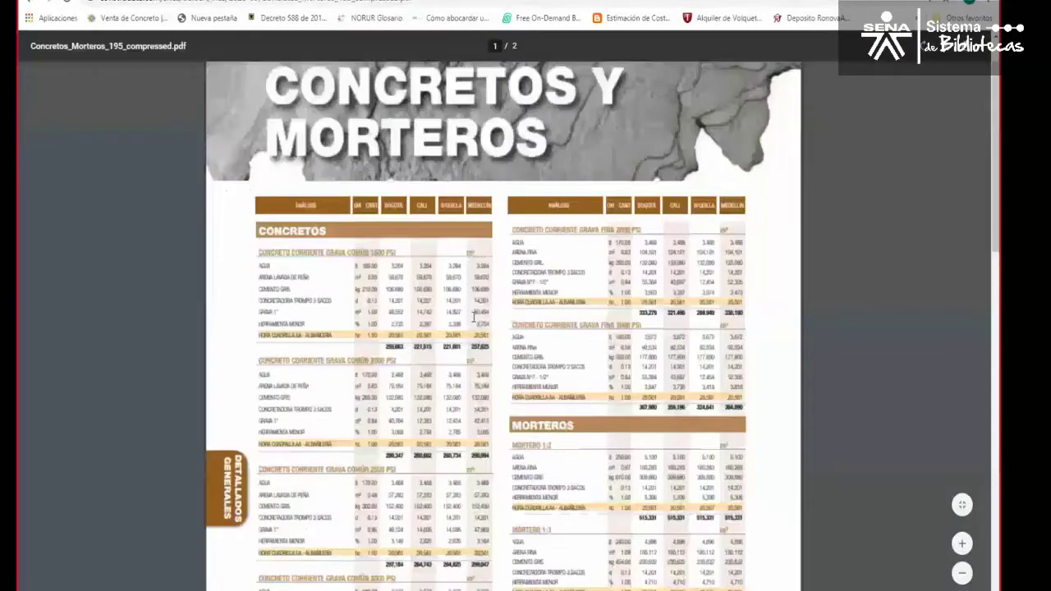
key(ctrl+plus)
scroll(525, 369, down, 5)
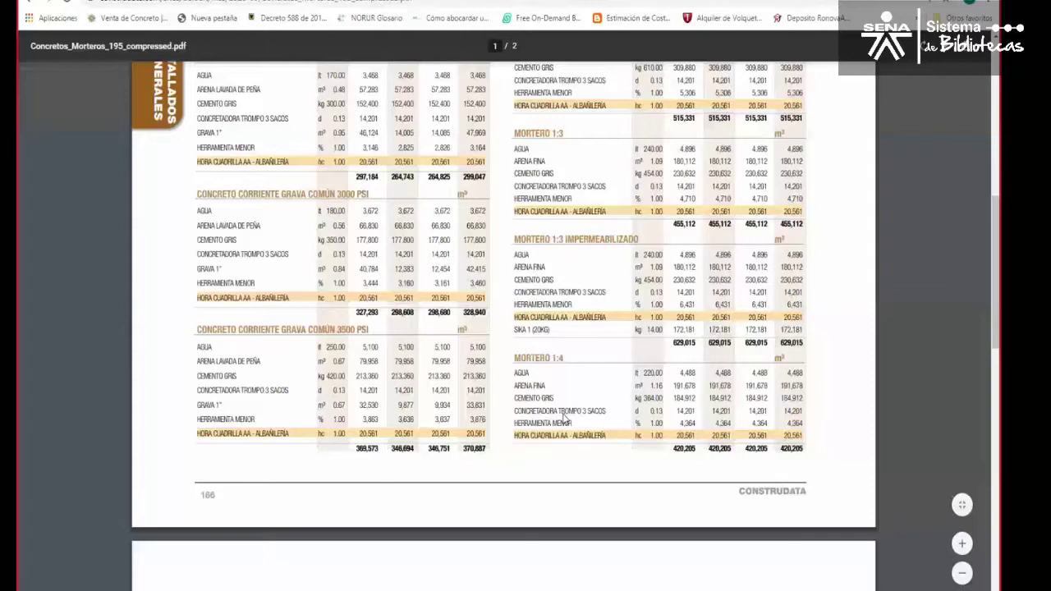
scroll(565, 420, down, 8)
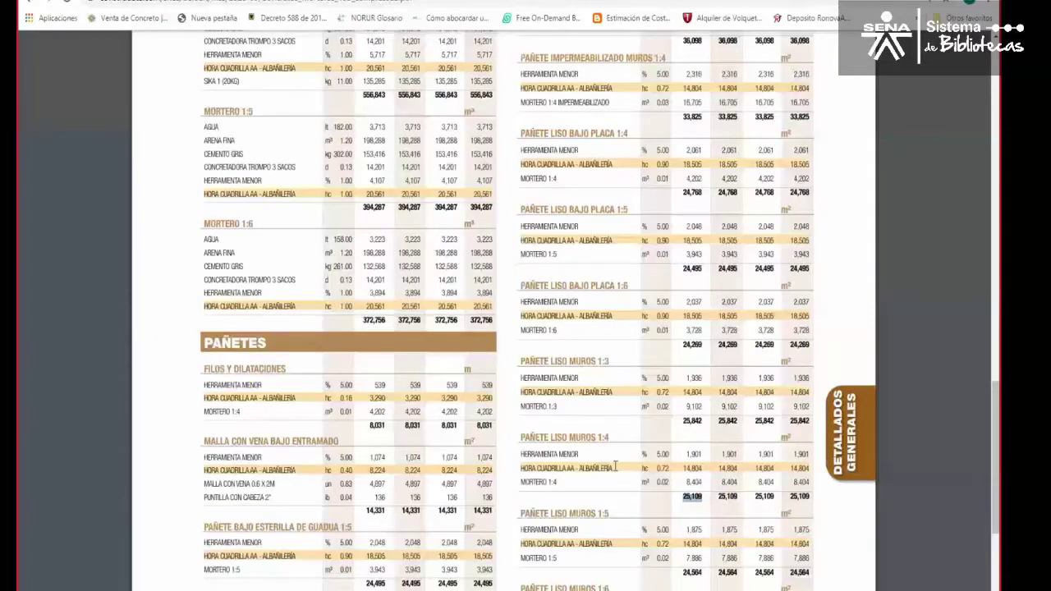
drag(615, 466, 792, 484)
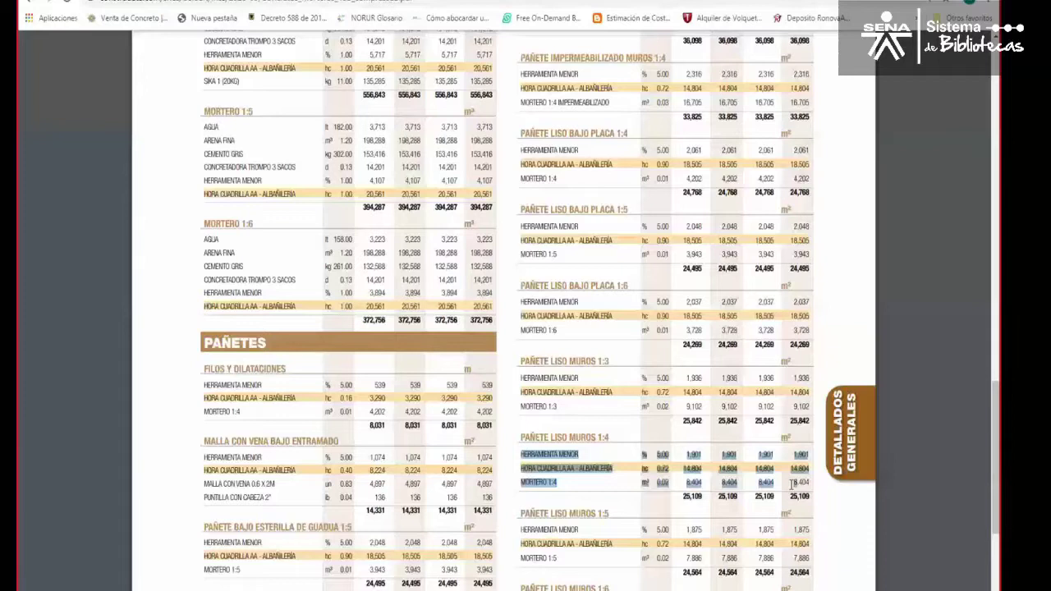
- Return to the Construdata home page and look through its Contenido Especial section
click(30, 4)
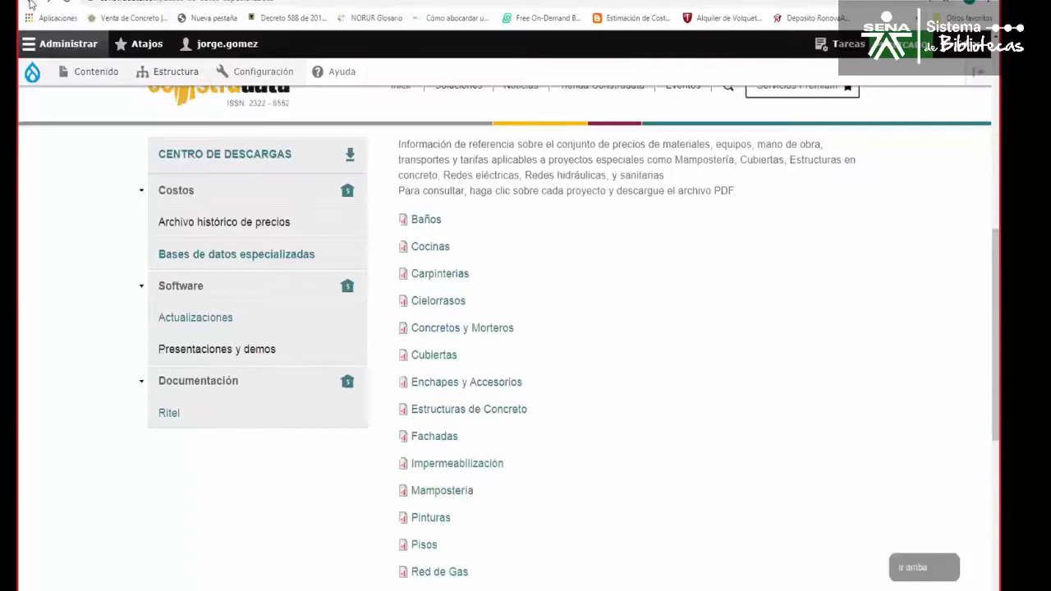
click(30, 4)
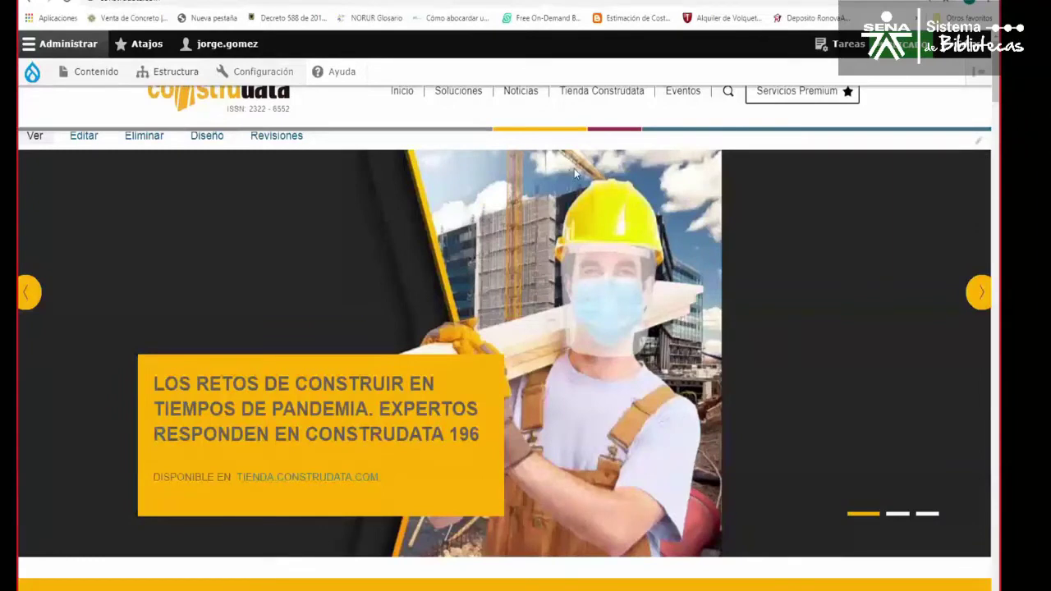
scroll(730, 352, down, 6)
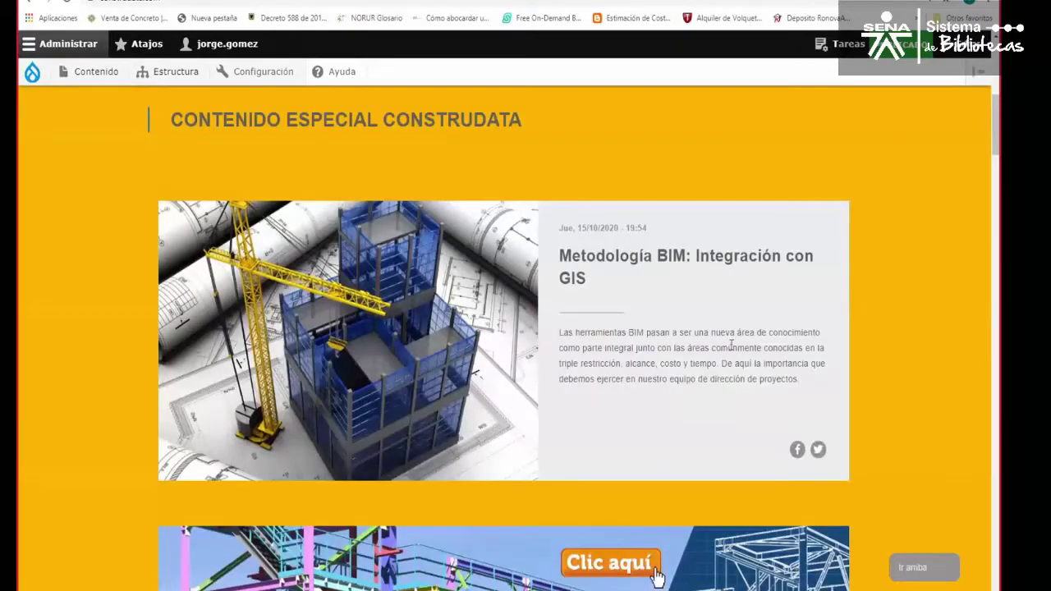
scroll(730, 345, down, 4)
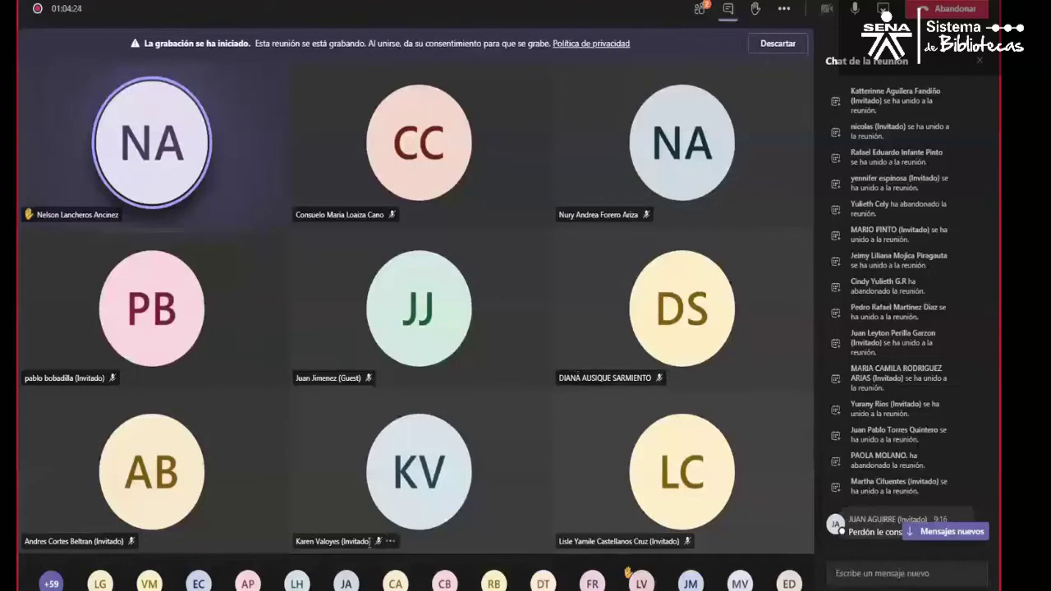
- Open the Presupuestar service and look through the list of saved budgets for sena28
mouse_move(99, 590)
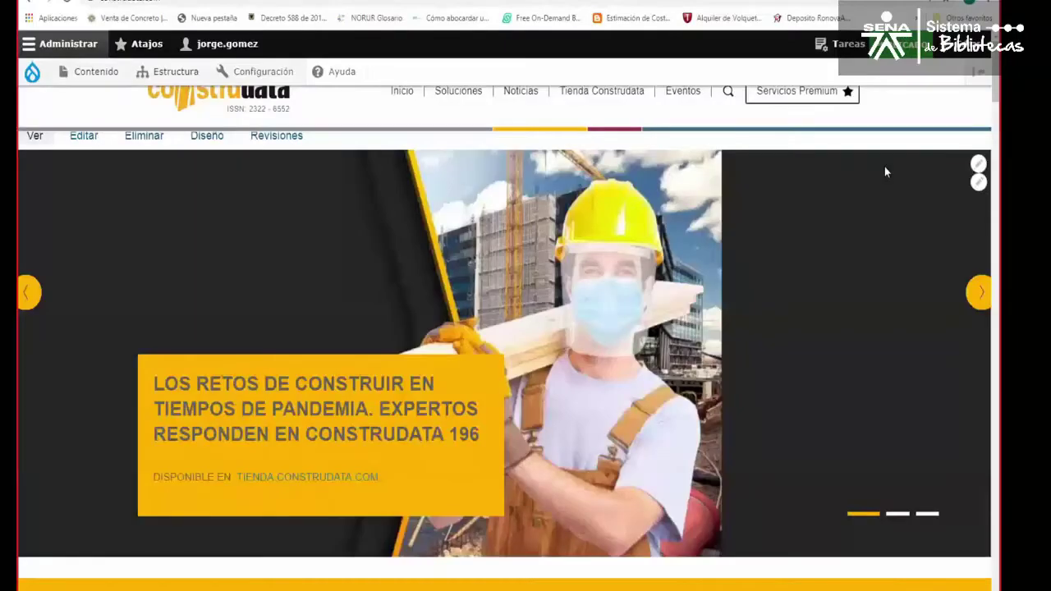
click(800, 91)
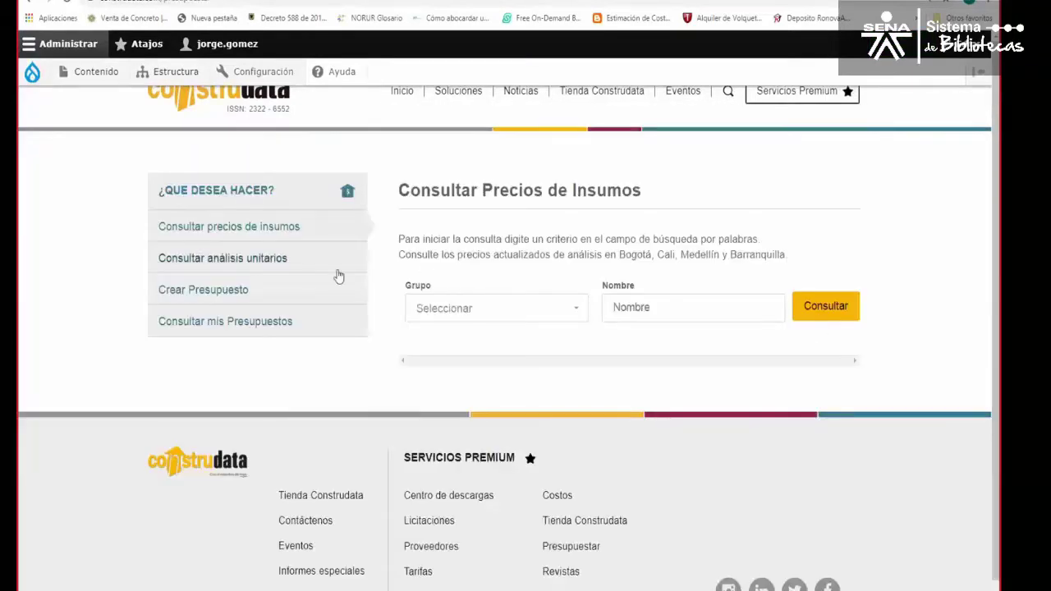
click(226, 324)
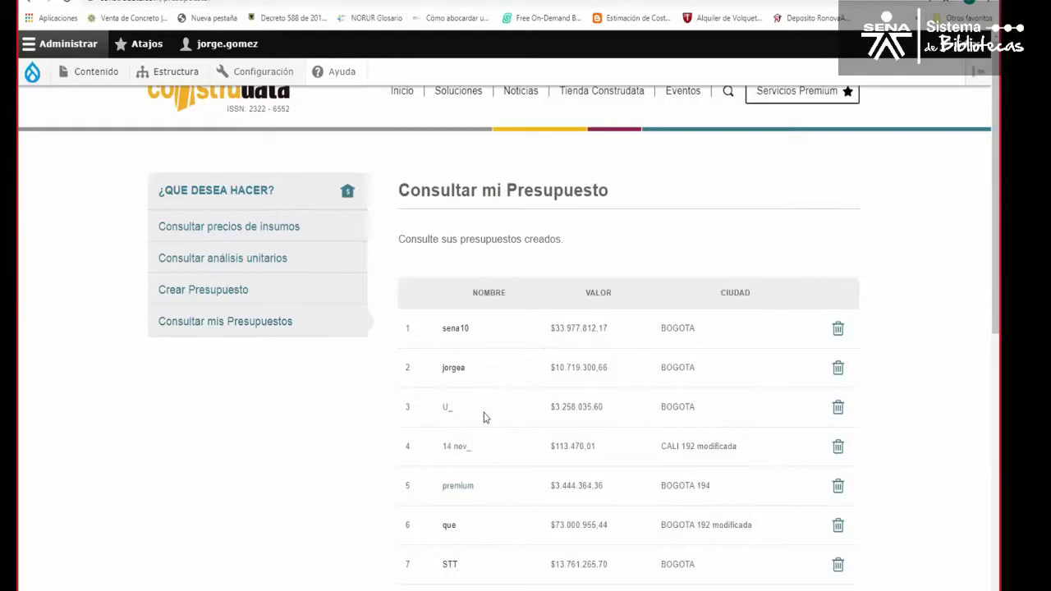
scroll(515, 481, down, 1)
scroll(515, 482, down, 1)
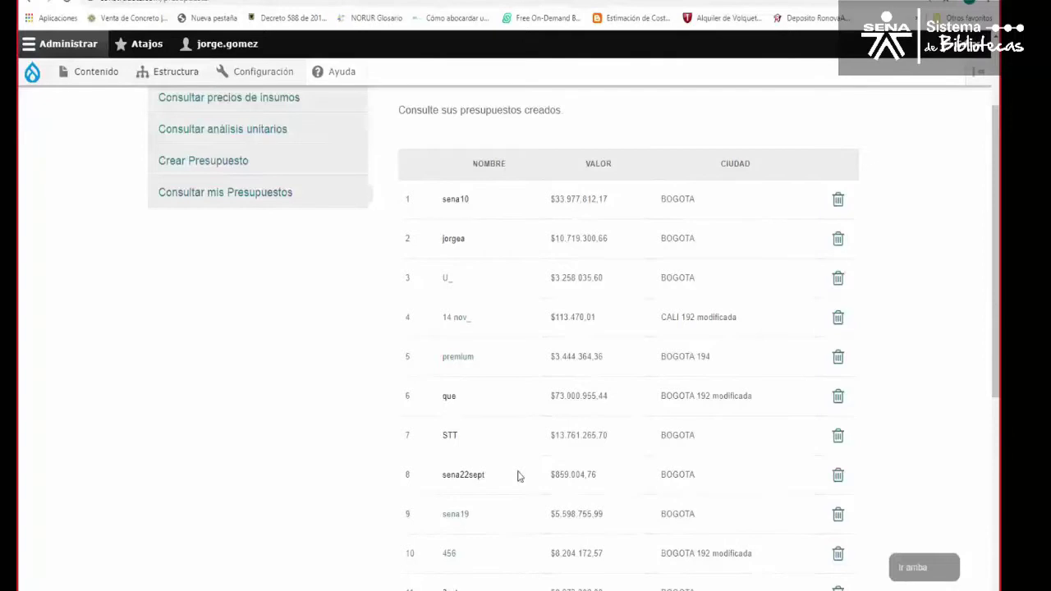
scroll(518, 476, down, 3)
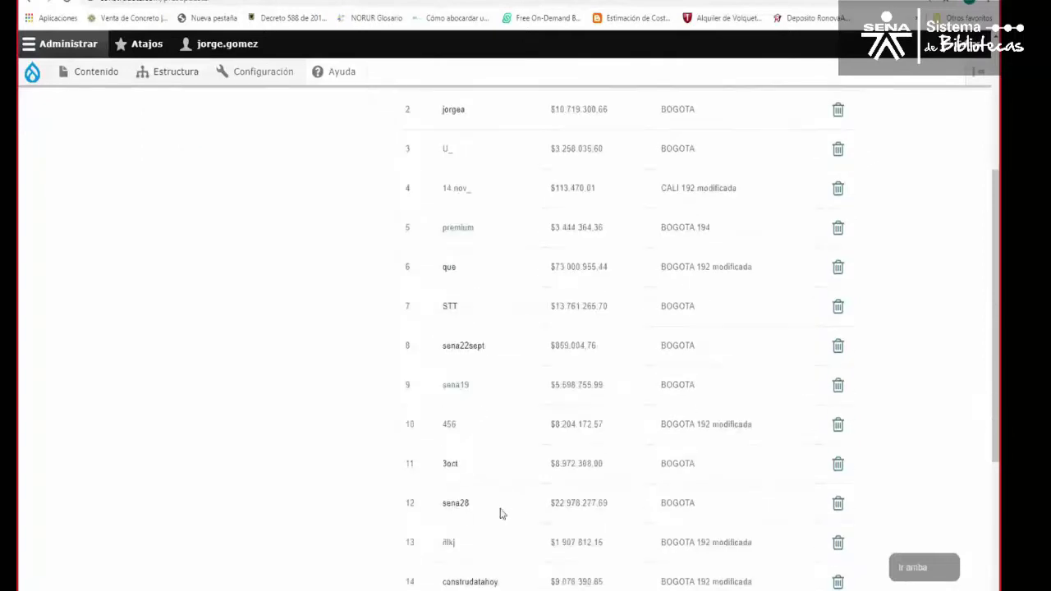
- Open the sena28 budget and expand the Tubería PVCP 1/2 analysis to view its components
click(457, 505)
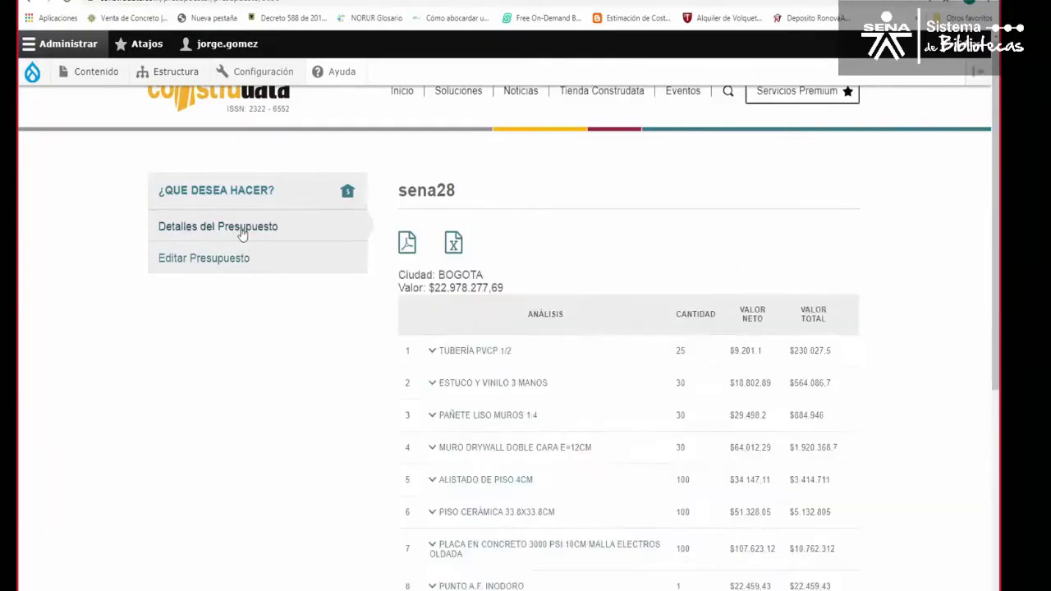
click(463, 355)
scroll(539, 424, down, 1)
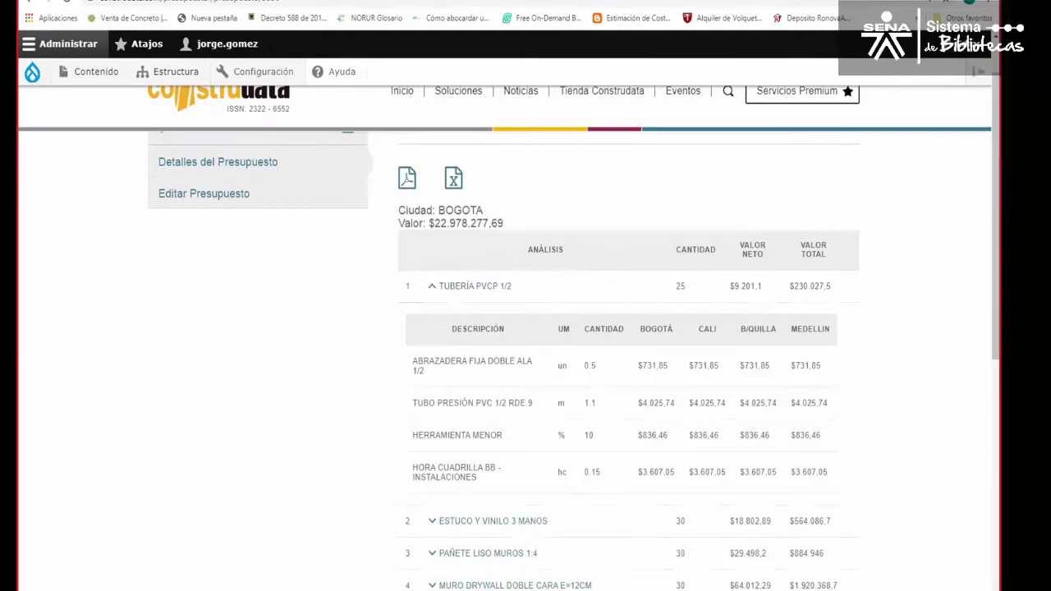
- Switch to the Excel workbook, select Tubería PVCP 1/2 in cell B3 and switch to the Construdata meeting in Microsoft Teams
click(345, 566)
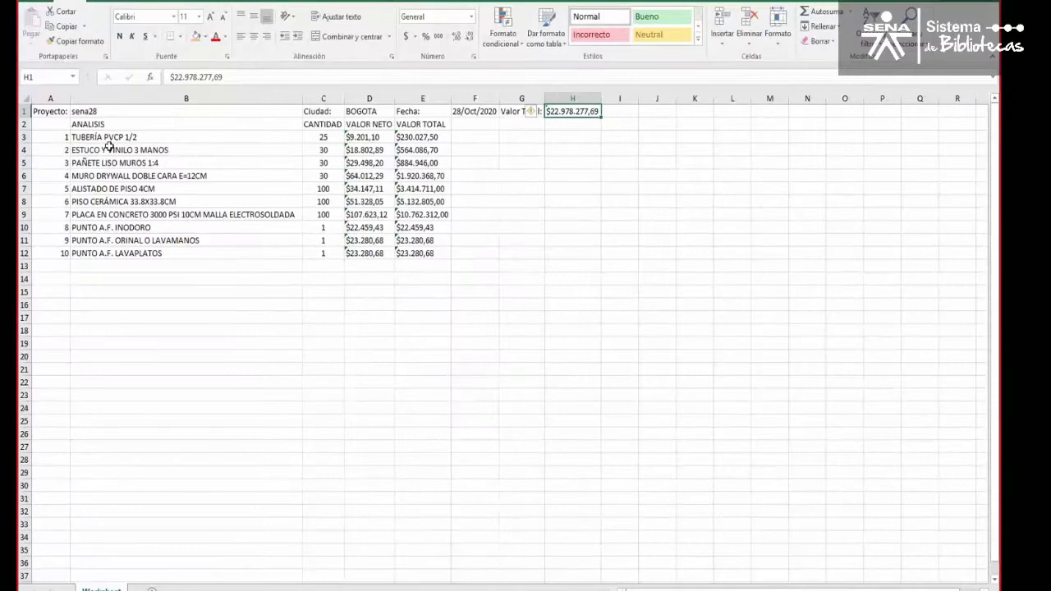
click(89, 138)
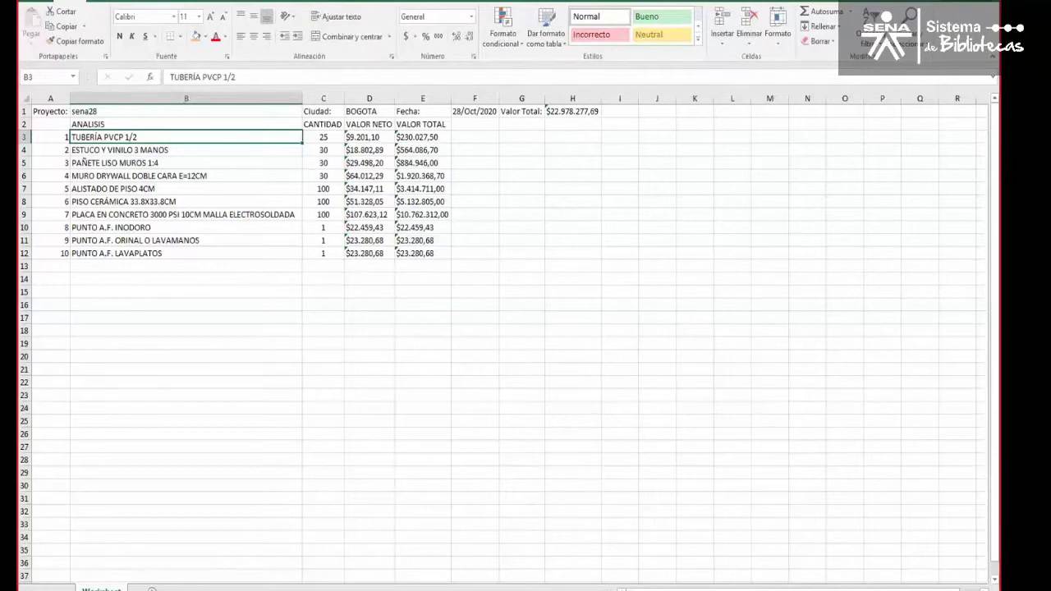
mouse_move(209, 590)
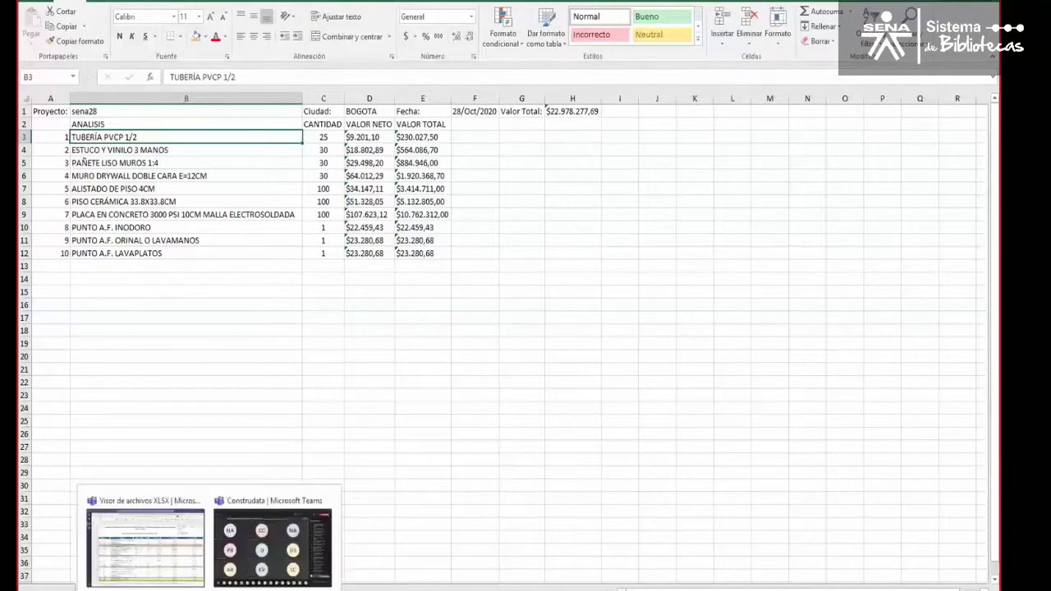
click(261, 549)
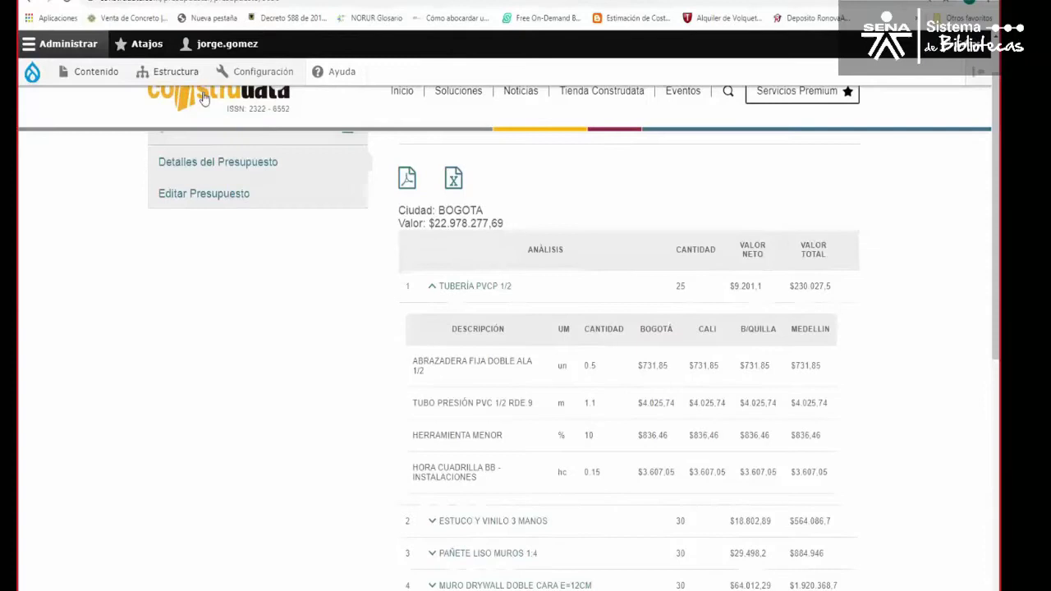
- Open Revista Construdata 194 from the premium Revistas section in the browser and turn past its cover
mouse_move(784, 96)
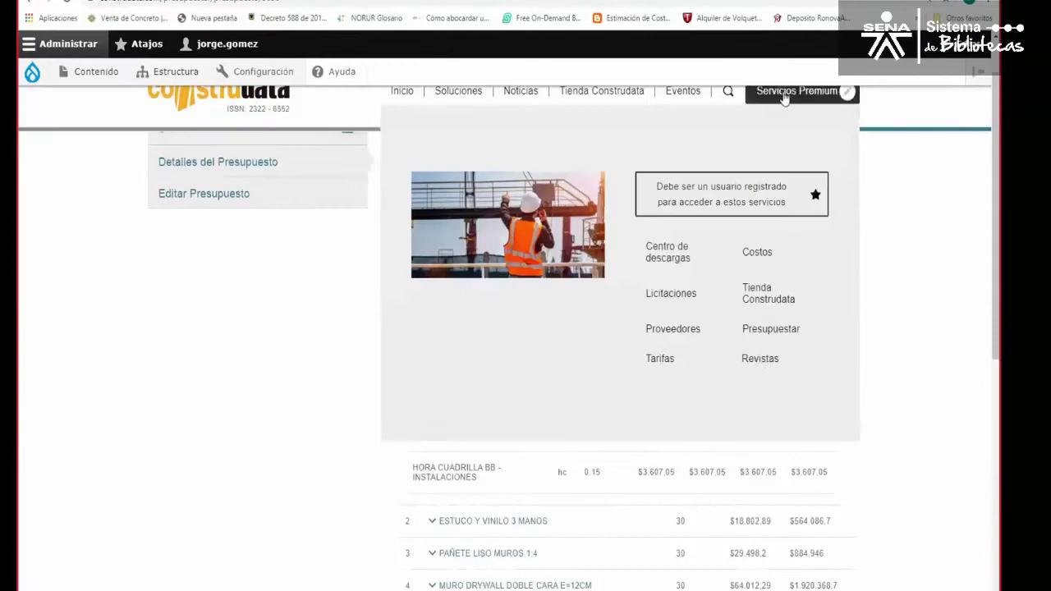
click(759, 360)
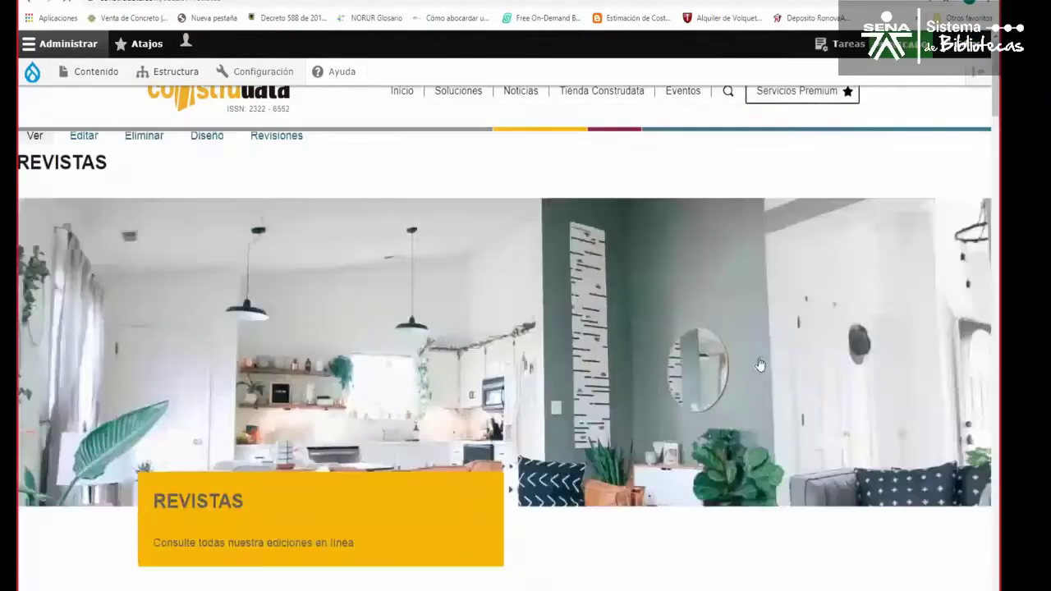
scroll(609, 386, down, 5)
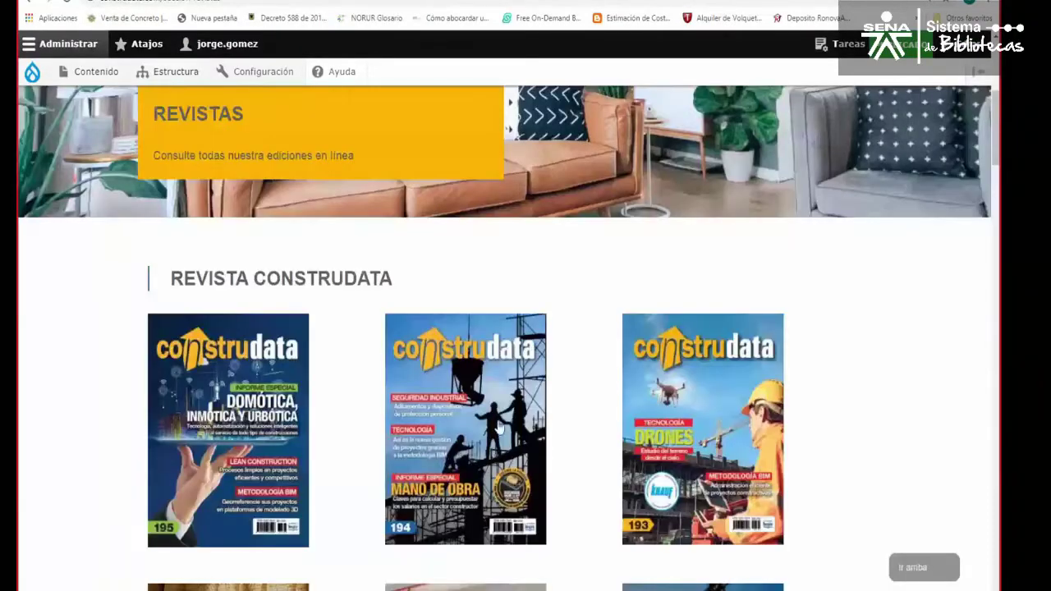
click(449, 464)
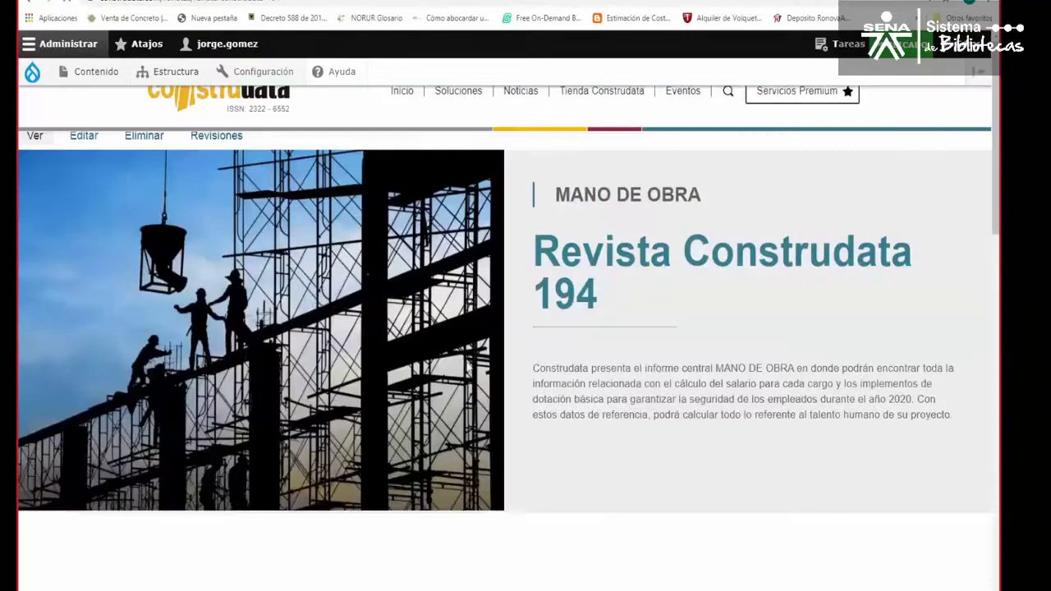
scroll(246, 297, down, 2)
scroll(230, 329, down, 5)
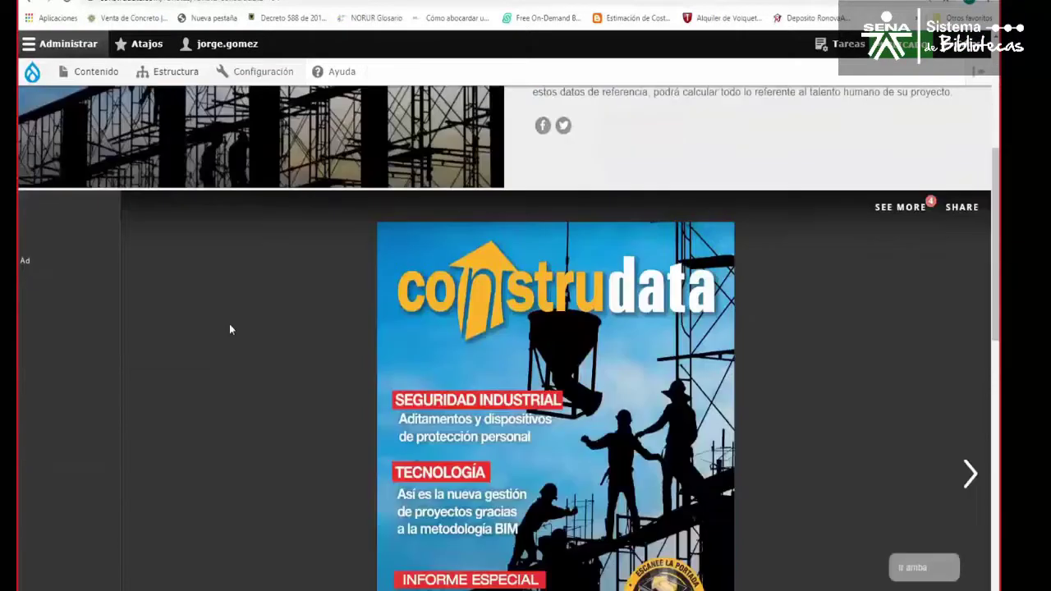
click(969, 346)
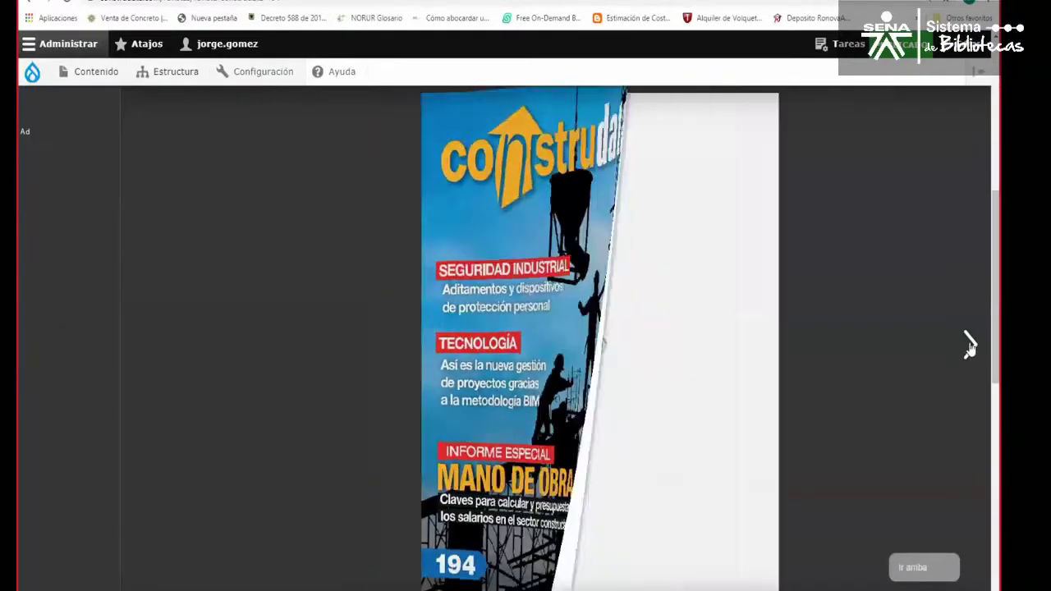
- Page through Revista Construdata 194 from the contents to the Equipo Humano and Cuadrillas en la Construcción pages of the Mano de Obra report
click(970, 347)
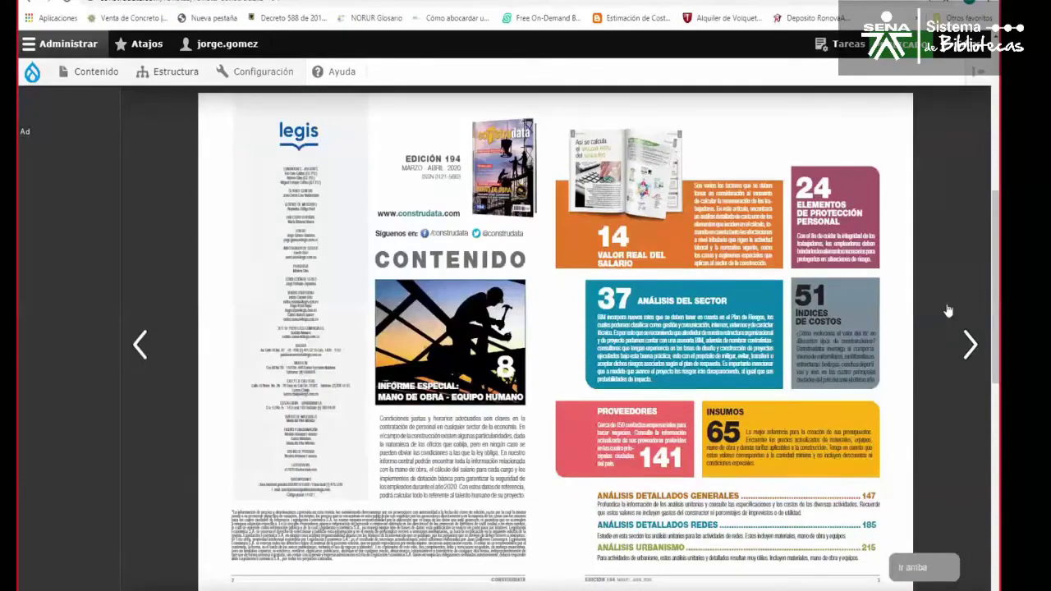
click(969, 344)
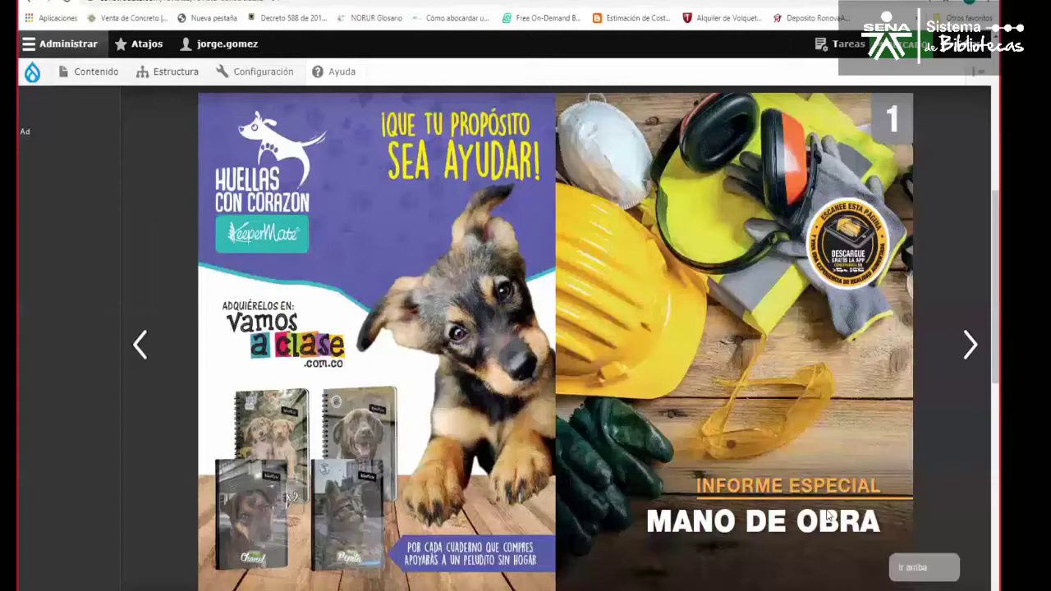
click(969, 344)
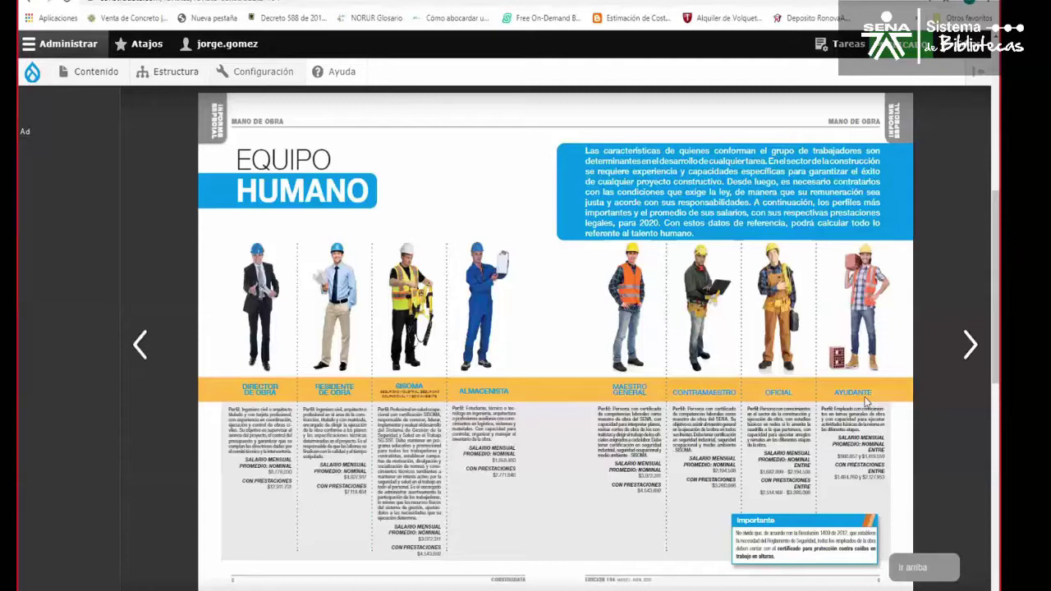
click(969, 345)
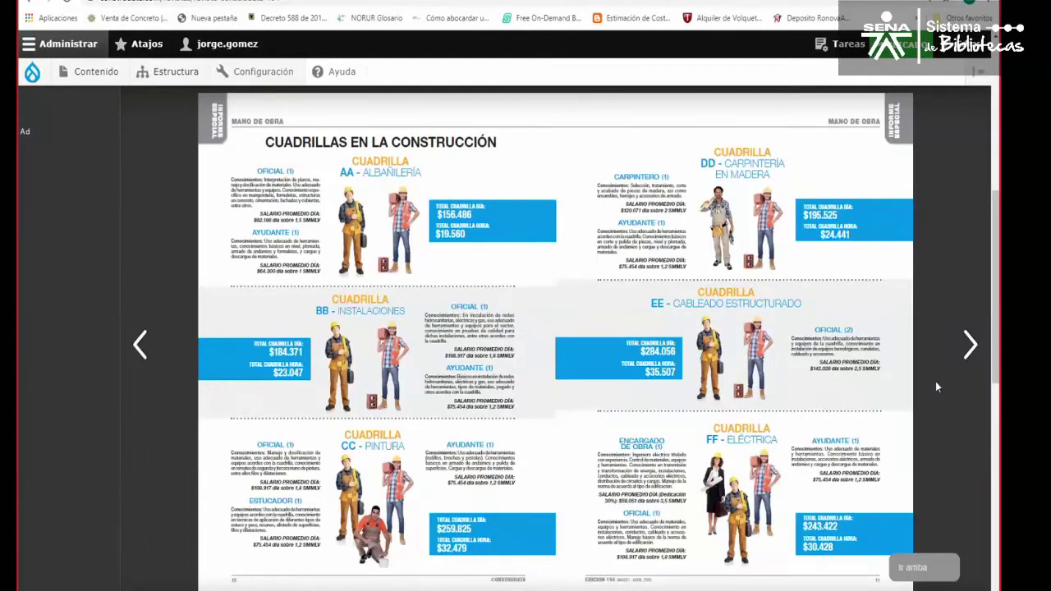
click(970, 347)
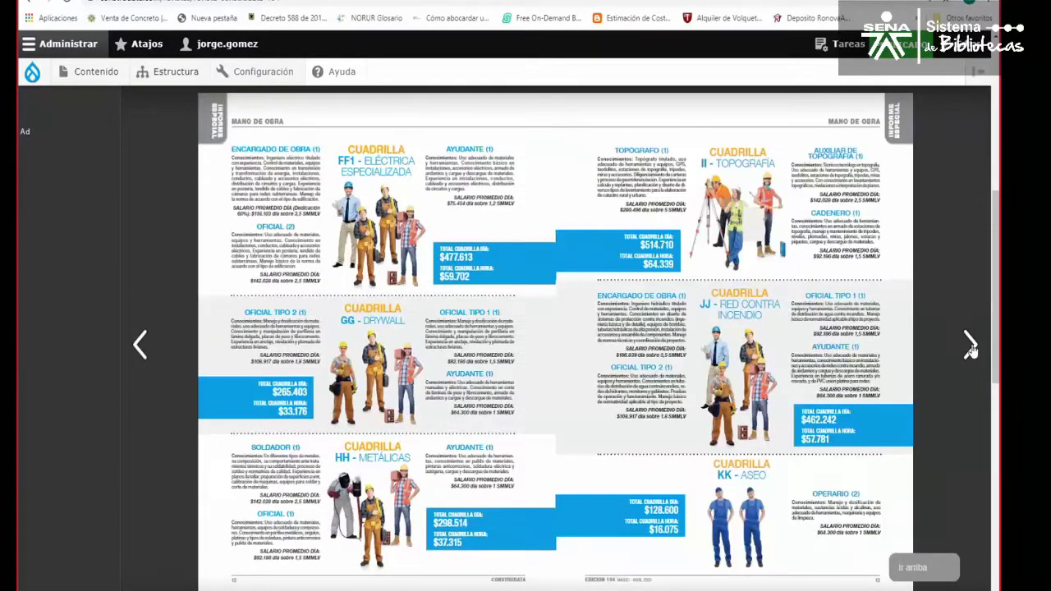
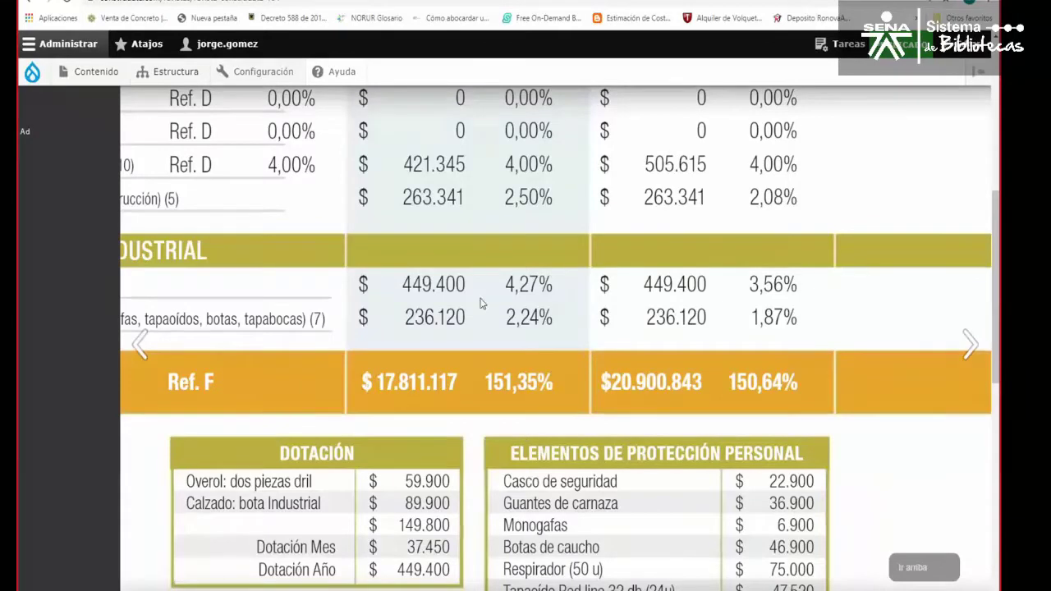
- Examine the 1 mínimo column of the Valor Real del Salario 2020 table up close, including its total row, and return to the full spread
scroll(482, 296, up, 1)
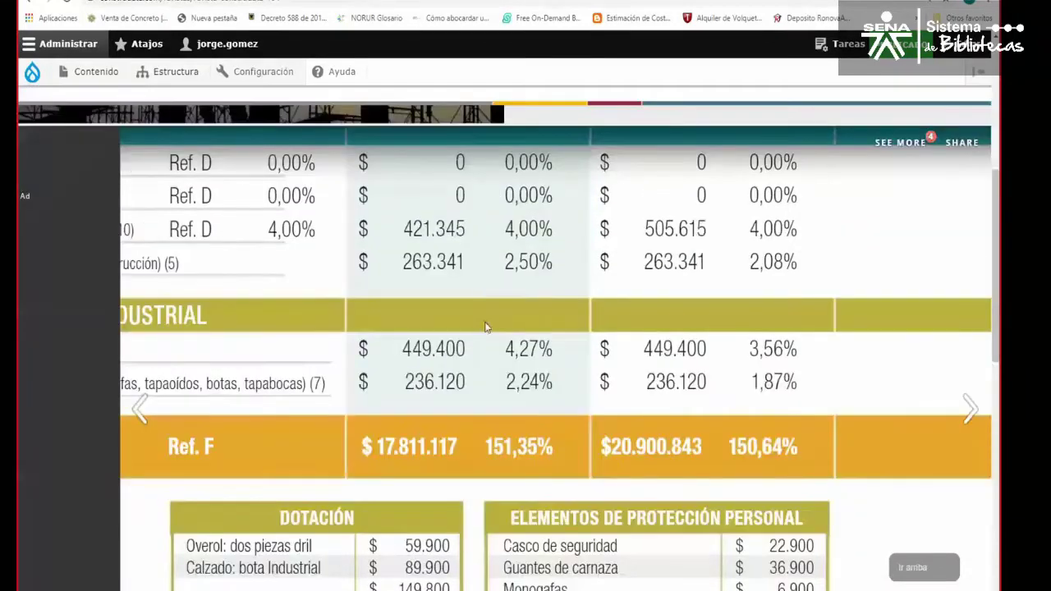
scroll(485, 327, down, 1)
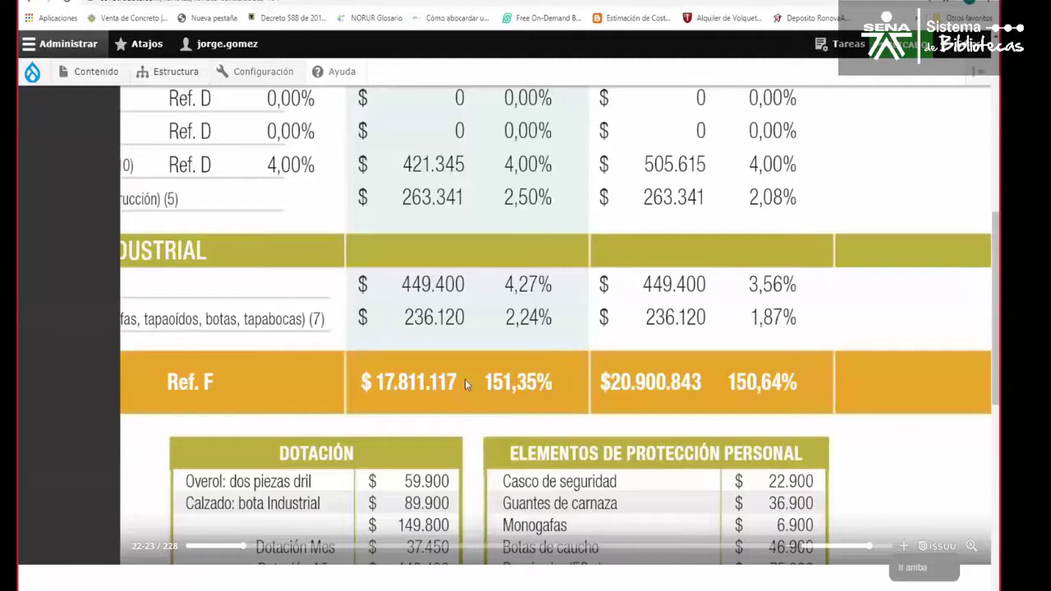
click(464, 380)
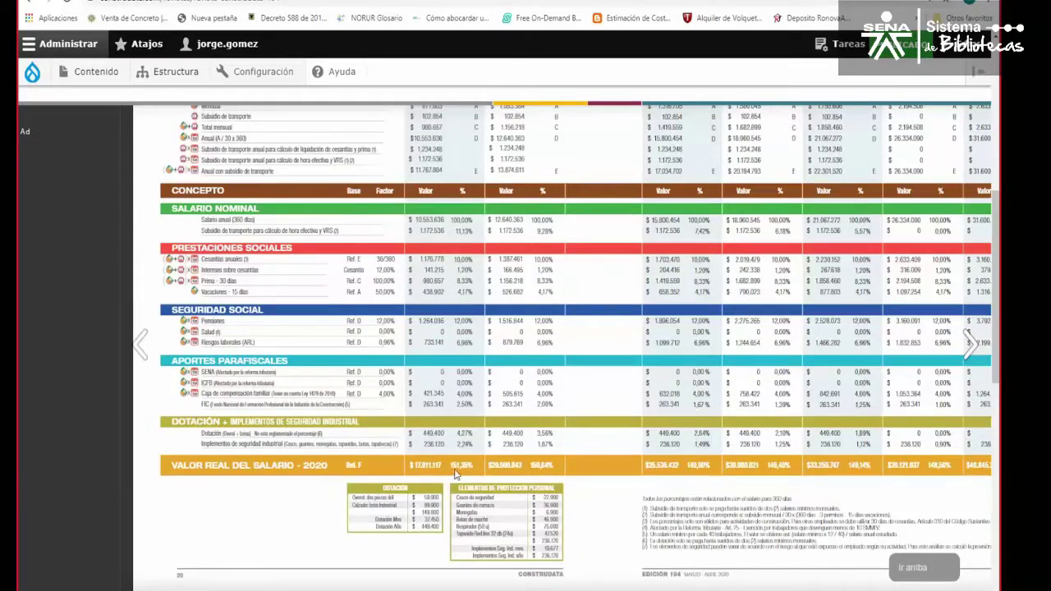
scroll(457, 166, up, 1)
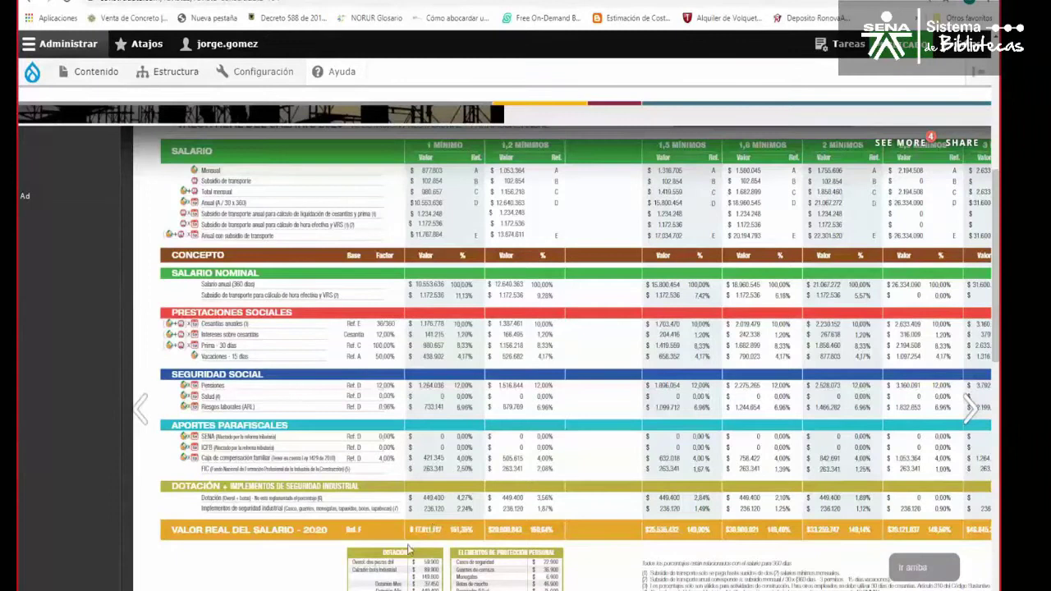
click(410, 567)
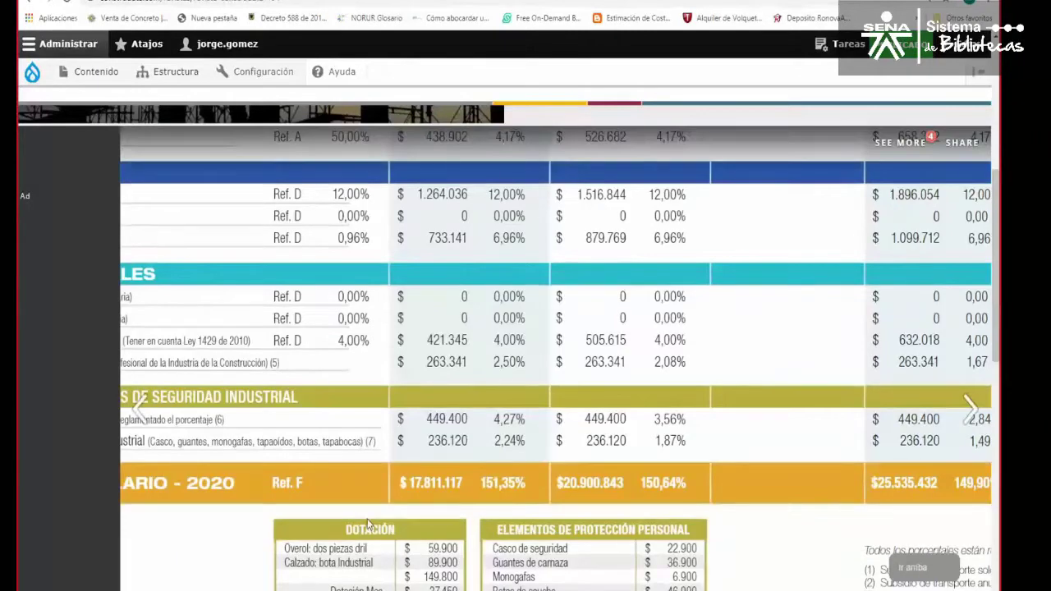
click(392, 509)
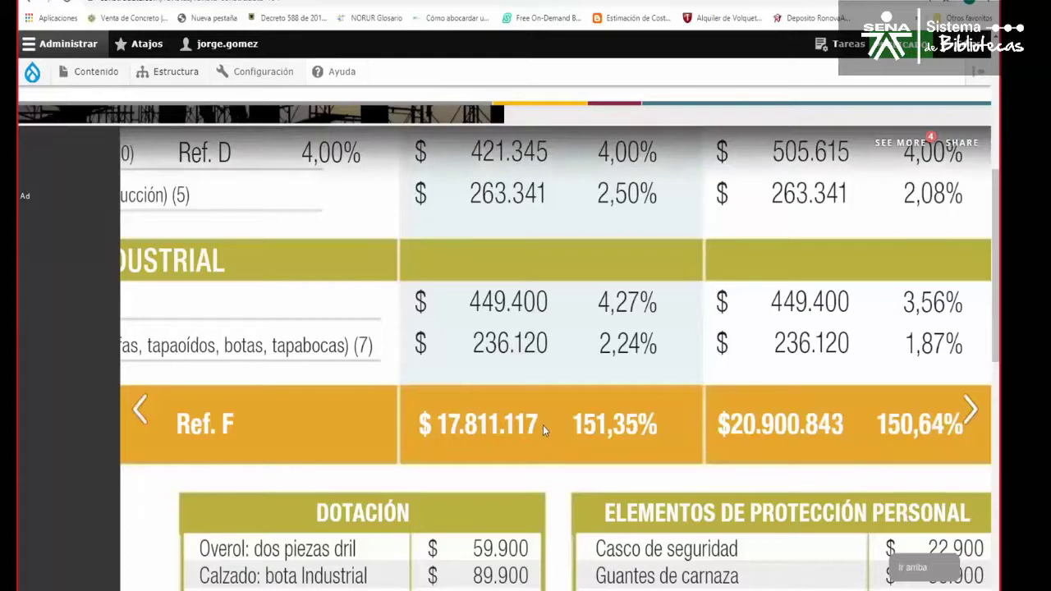
scroll(541, 426, down, 2)
scroll(785, 530, up, 2)
scroll(785, 534, up, 1)
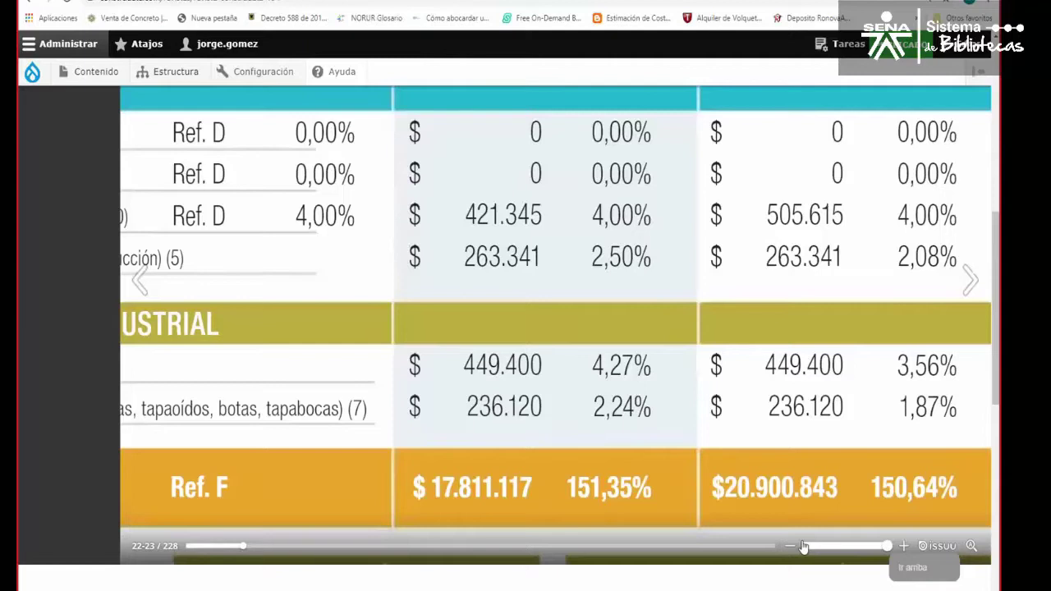
click(804, 547)
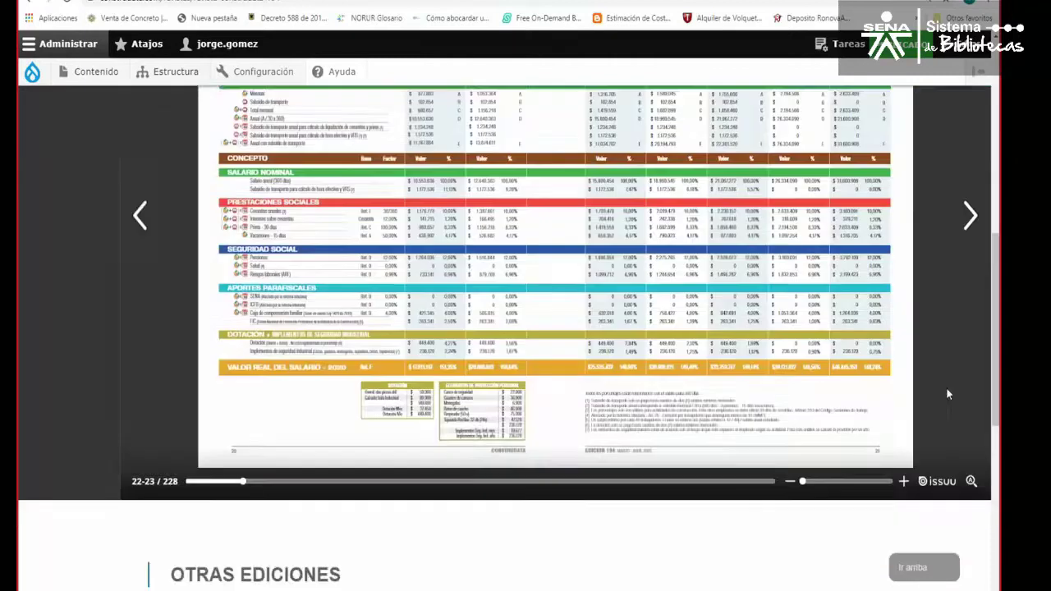
- Examine the 1,5 to 3 mínimos columns of the Valor Real del Salario 2020 table up close, down to the total row
scroll(969, 179, up, 3)
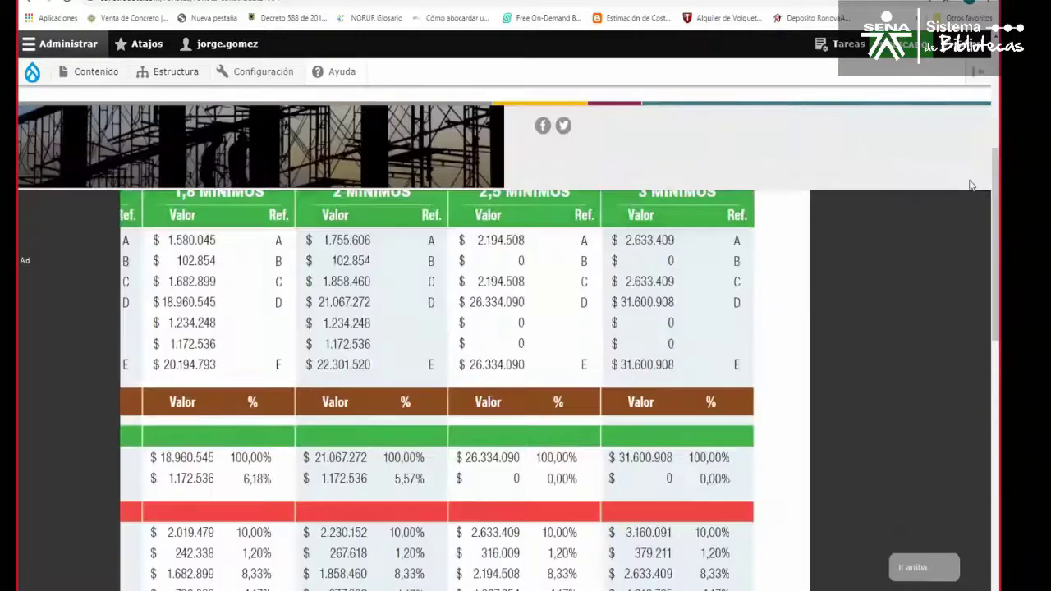
scroll(493, 369, down, 3)
scroll(154, 206, up, 3)
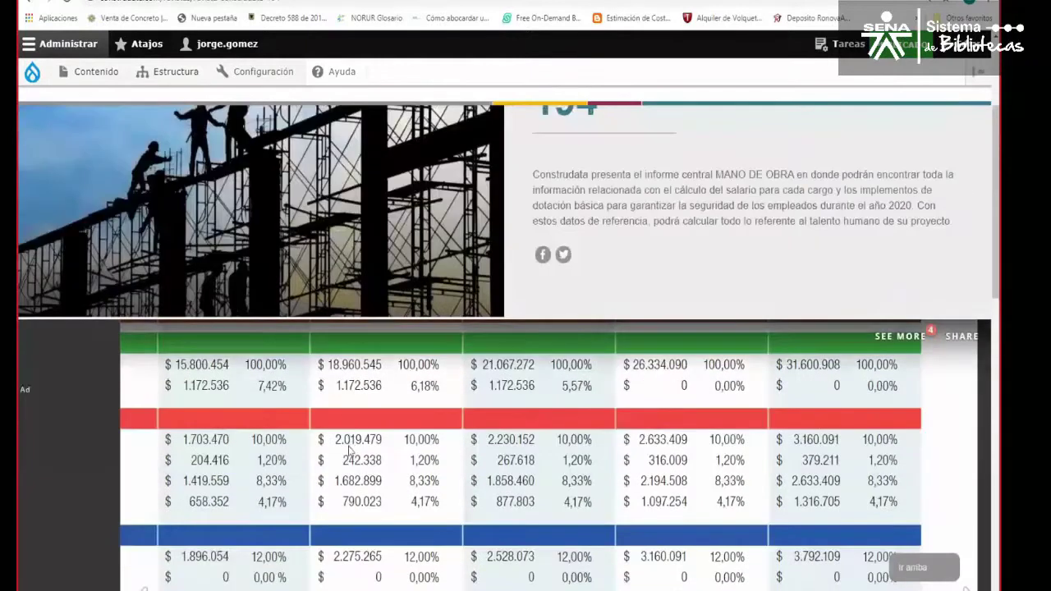
scroll(353, 443, down, 3)
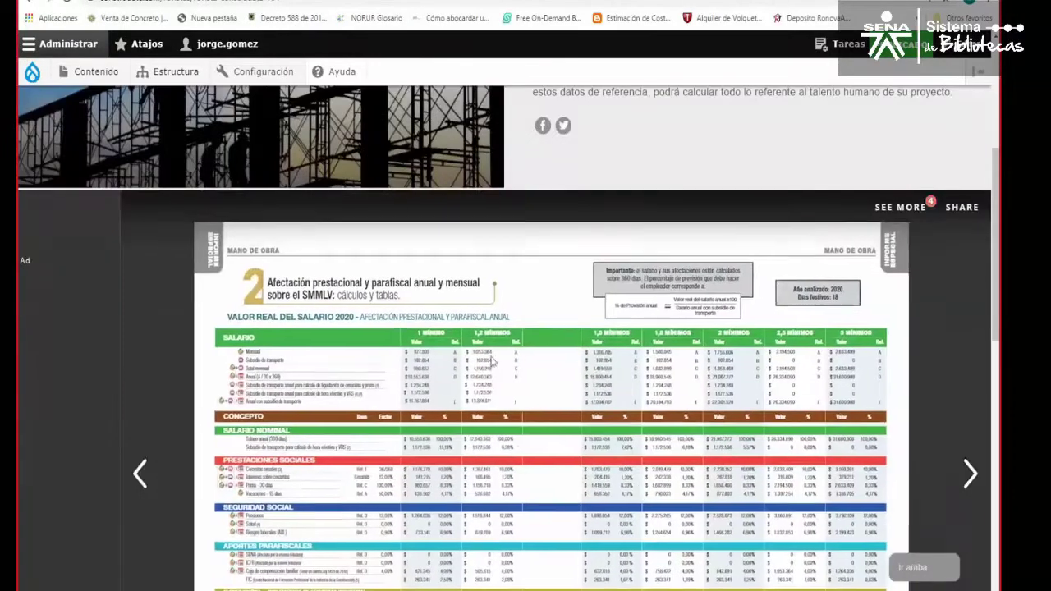
scroll(521, 376, down, 2)
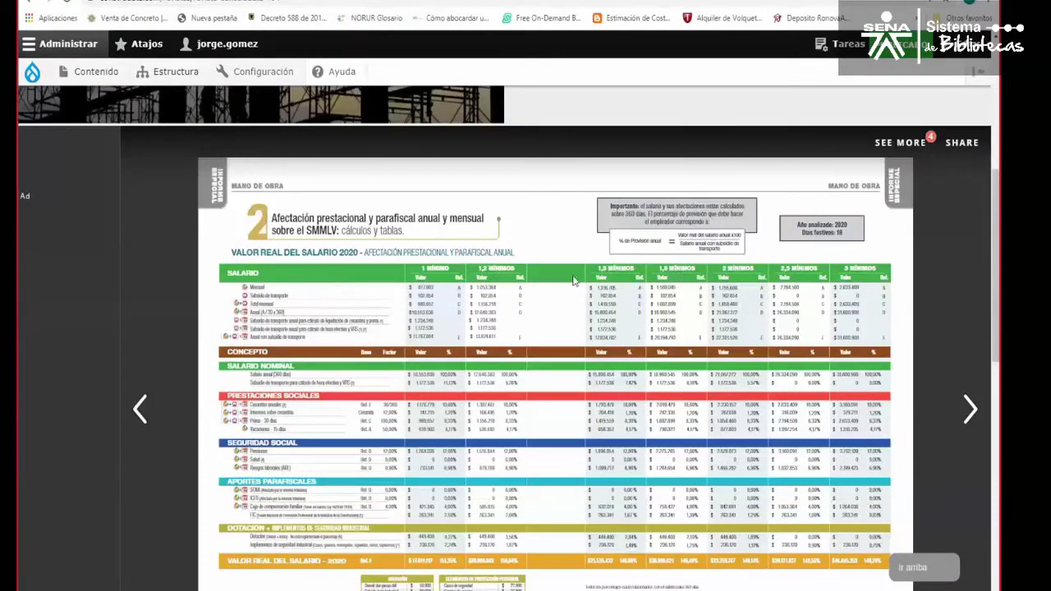
click(875, 577)
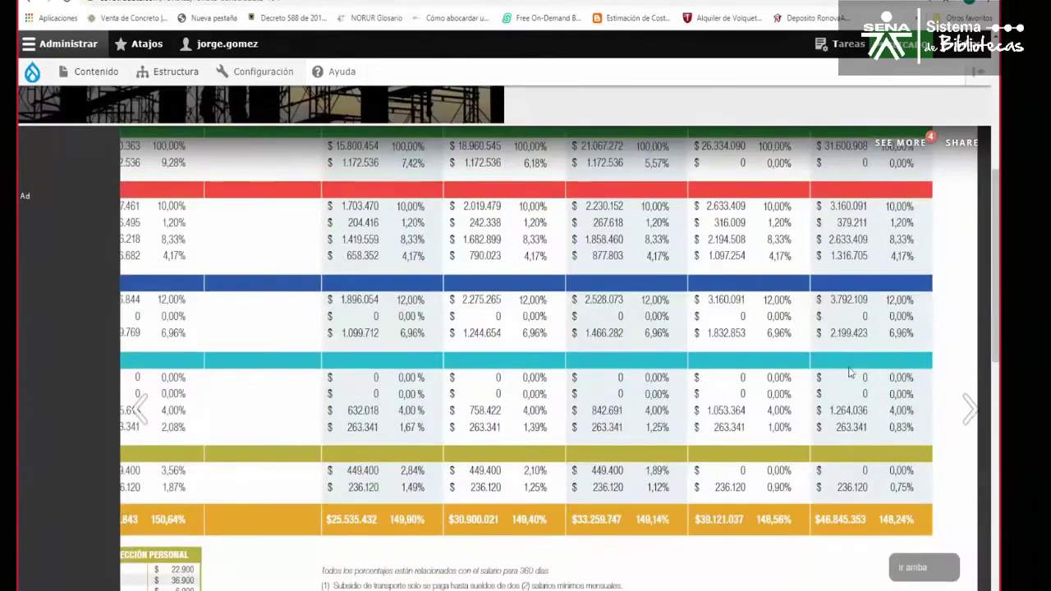
scroll(821, 521, down, 1)
scroll(821, 520, up, 1)
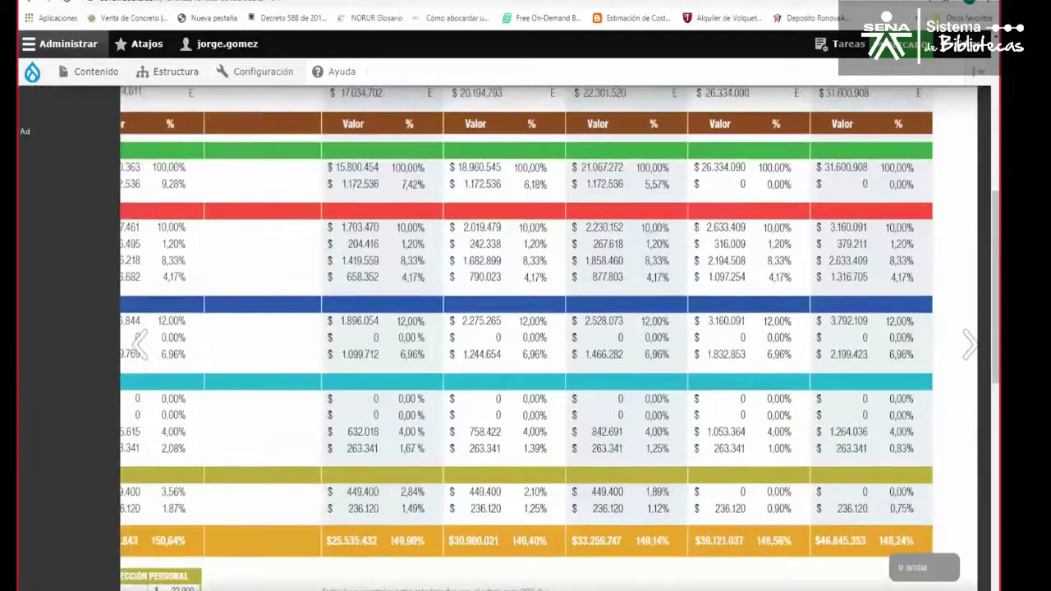
click(821, 521)
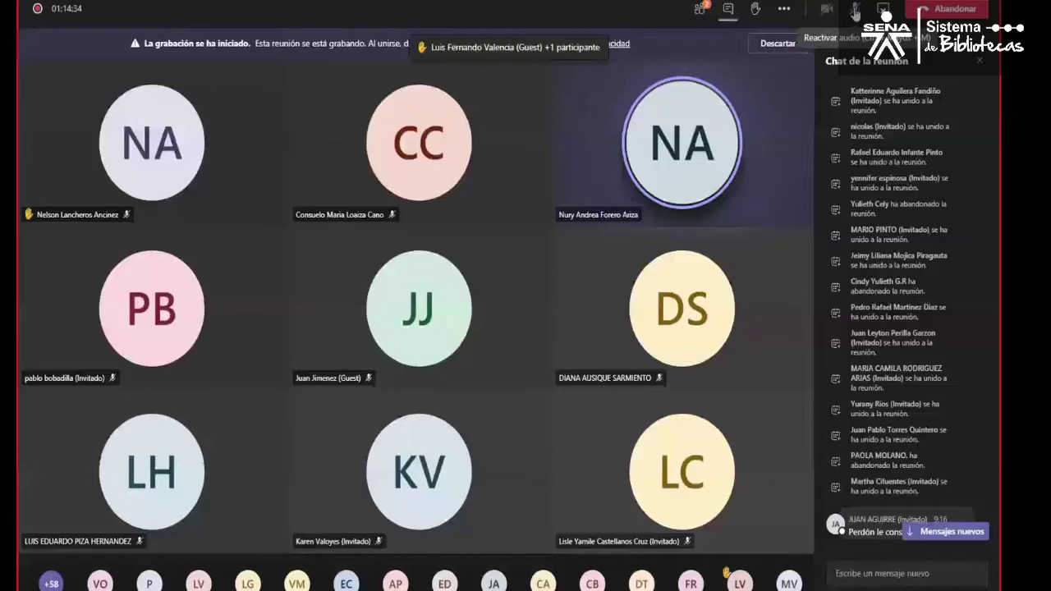
- Switch to the Microsoft Teams meeting, unmute the microphone and read through the participants' questions in the meeting chat
click(855, 12)
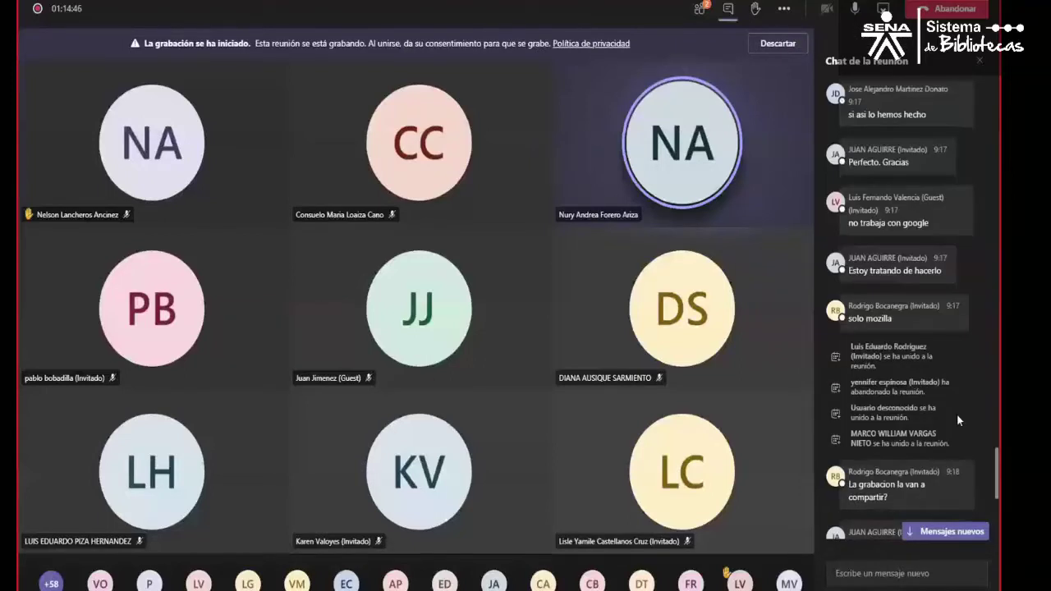
scroll(957, 414, down, 3)
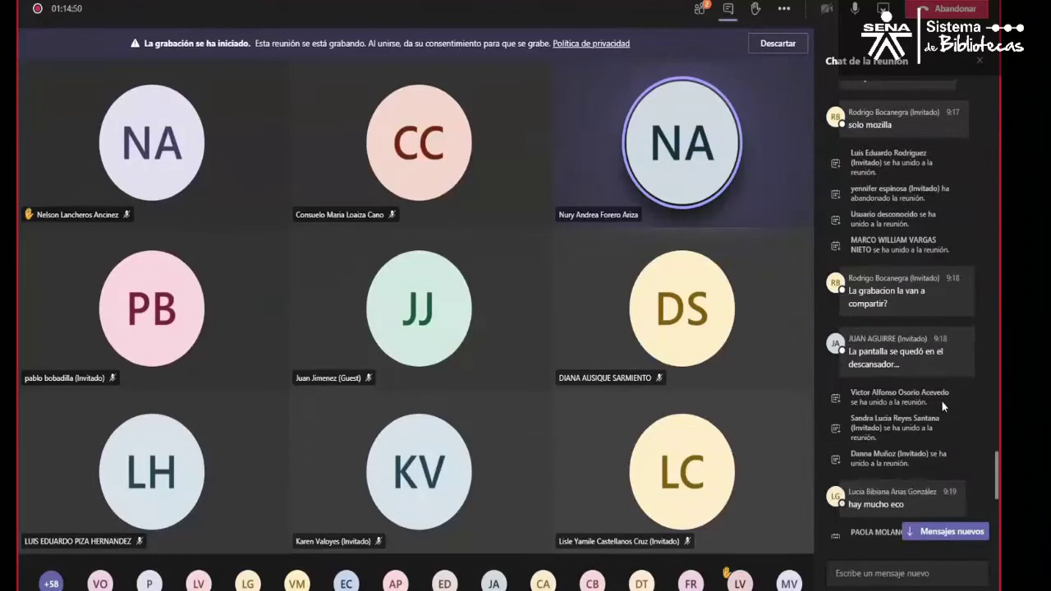
scroll(966, 393, down, 3)
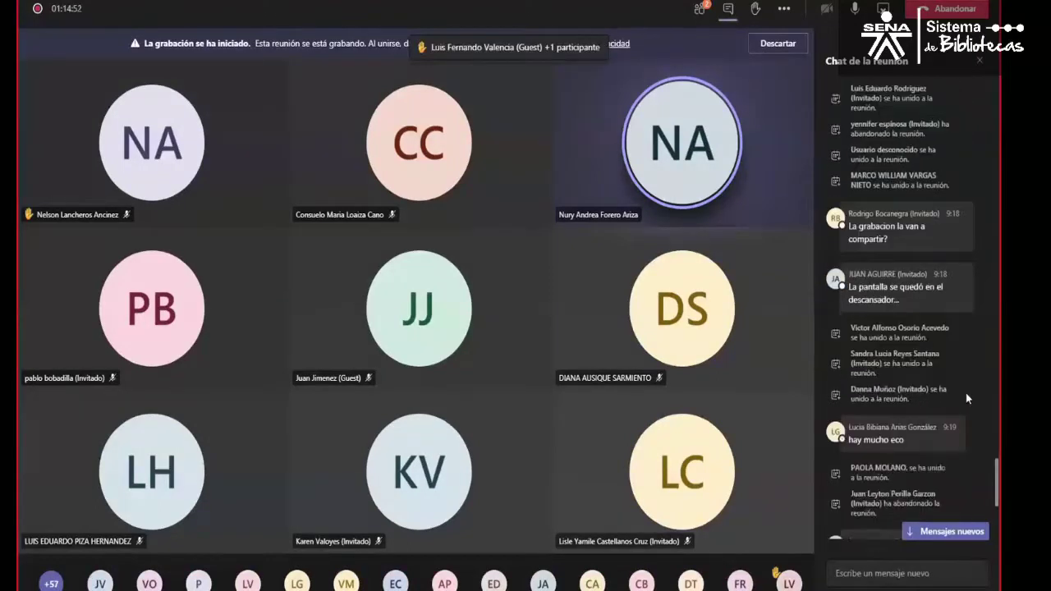
scroll(964, 392, down, 2)
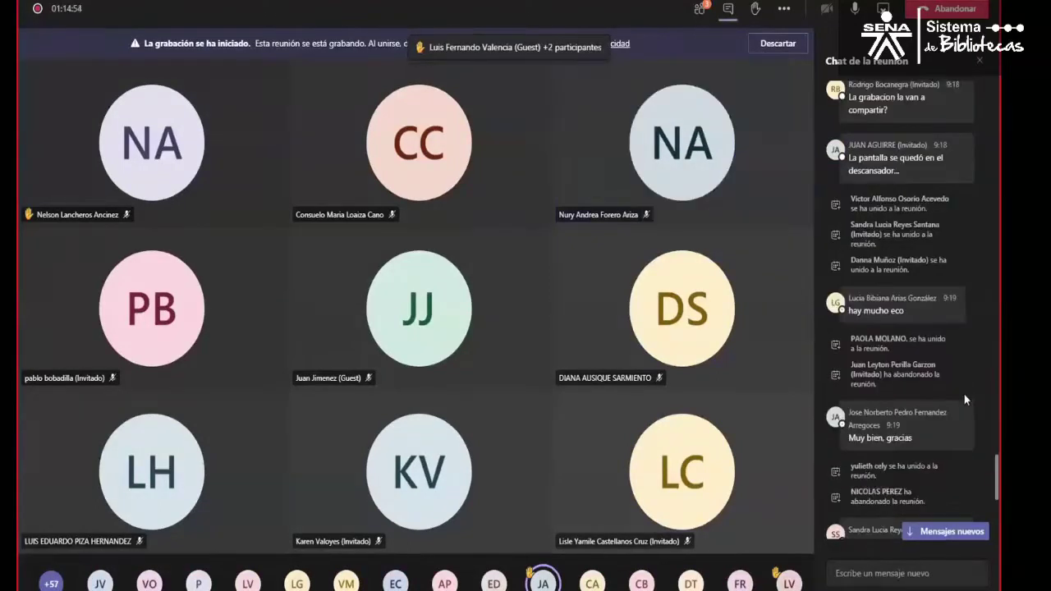
scroll(956, 395, down, 5)
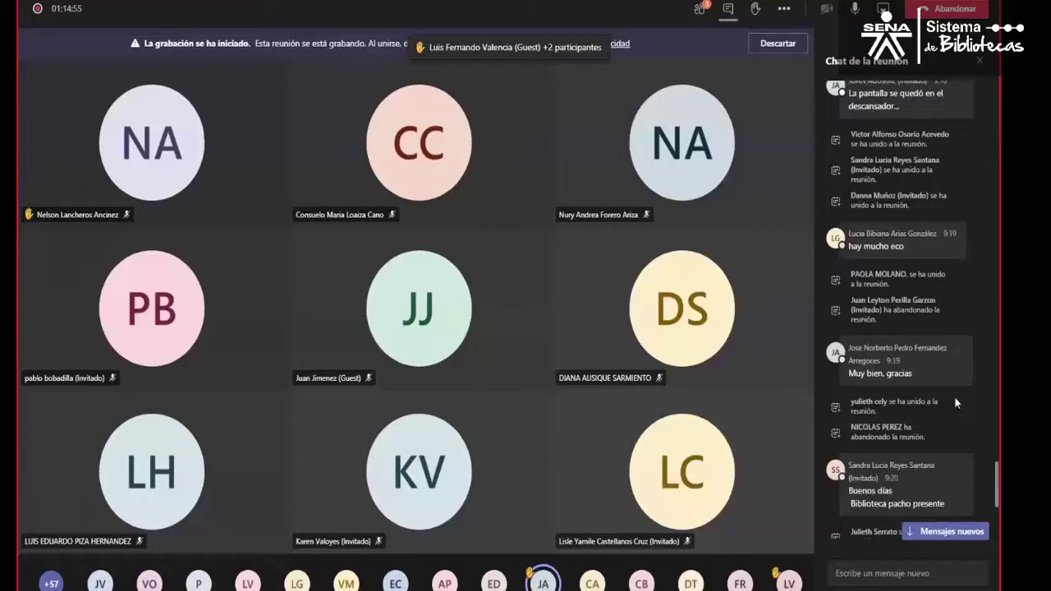
scroll(954, 397, down, 3)
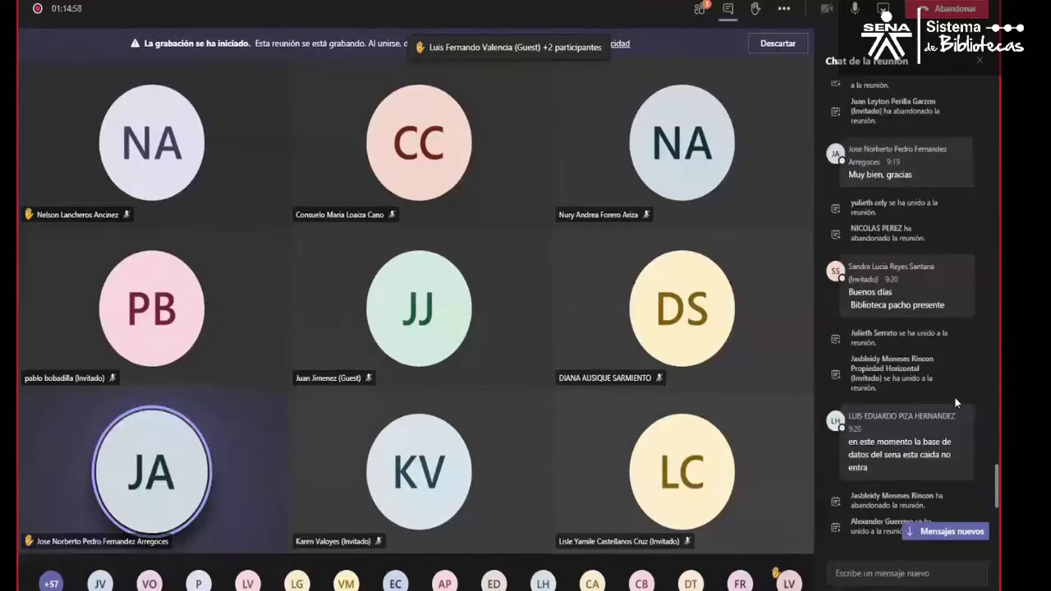
mouse_move(954, 395)
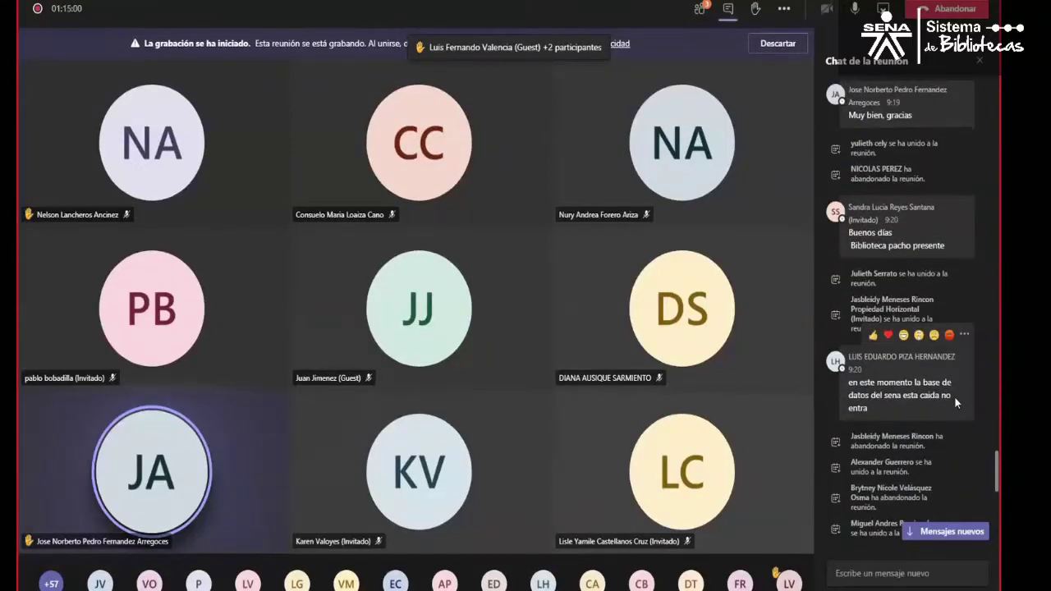
scroll(954, 396, down, 2)
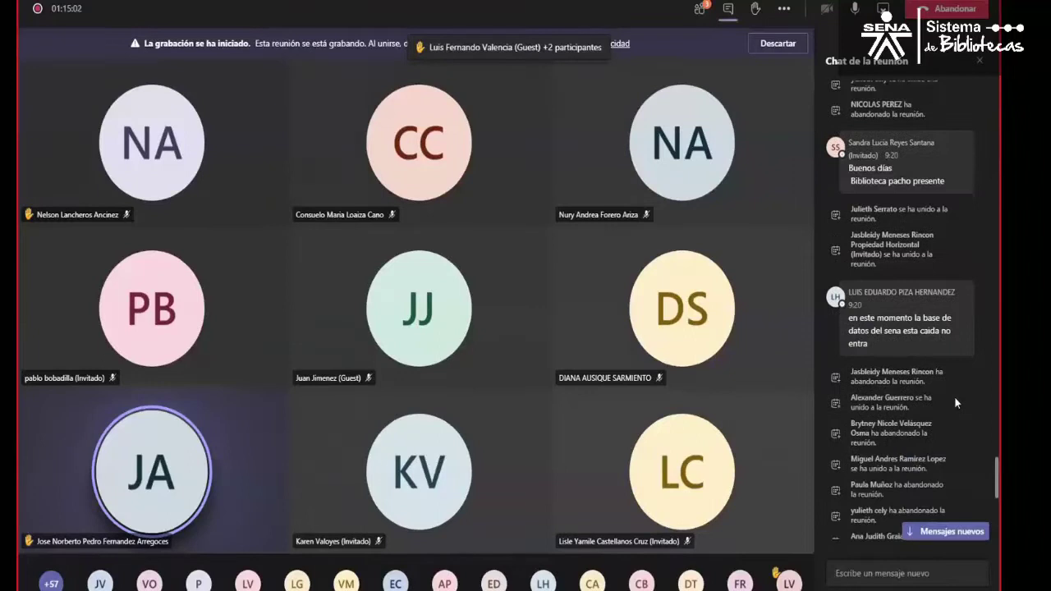
scroll(954, 396, down, 6)
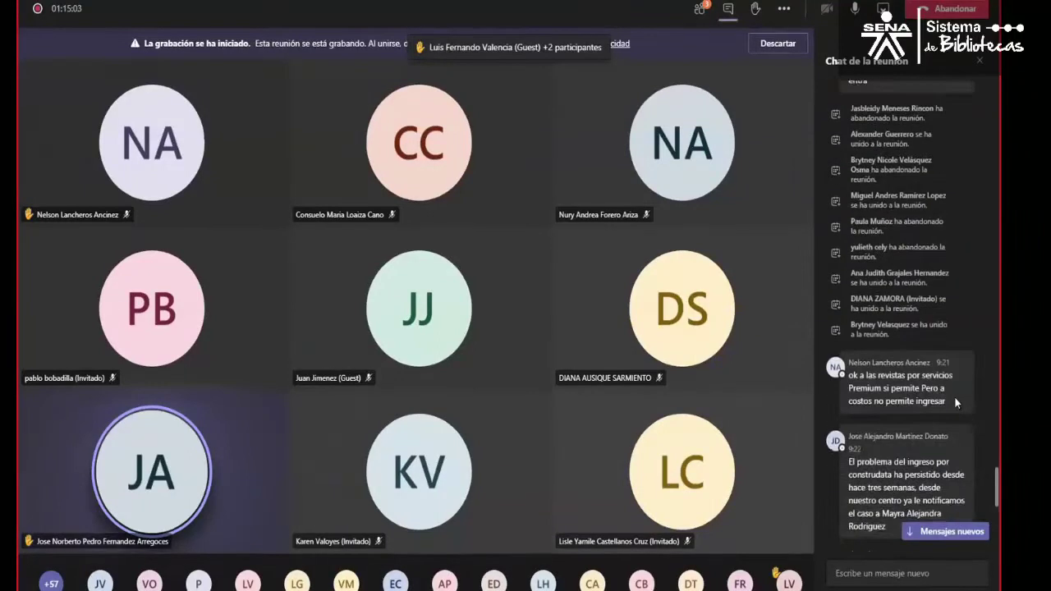
scroll(954, 401, down, 4)
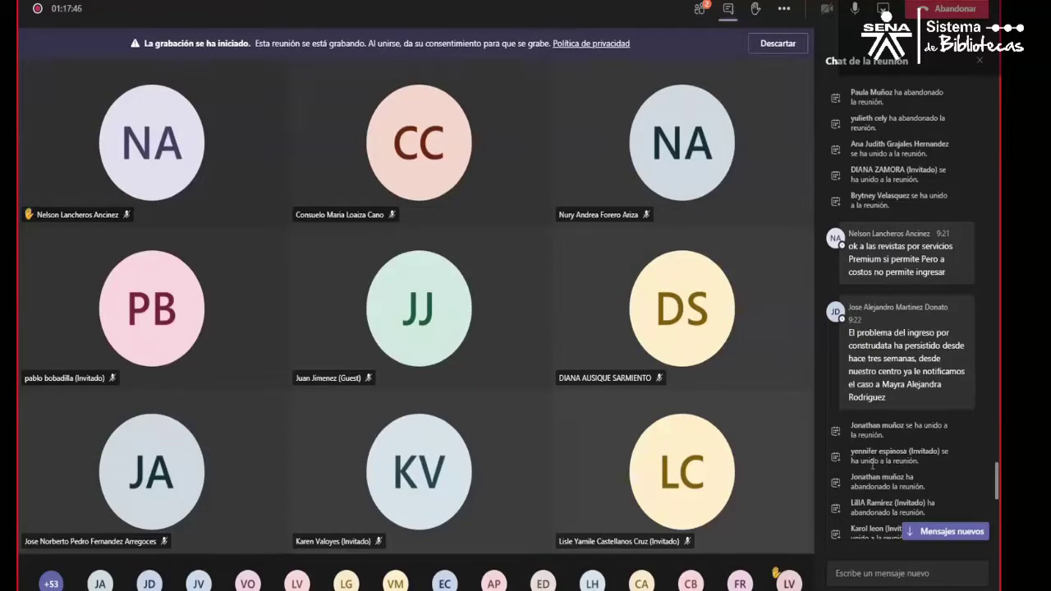
- Switch back to the browser, open ConstruPlan in a new tab and sign in with the saved credentials
key(alt+Tab)
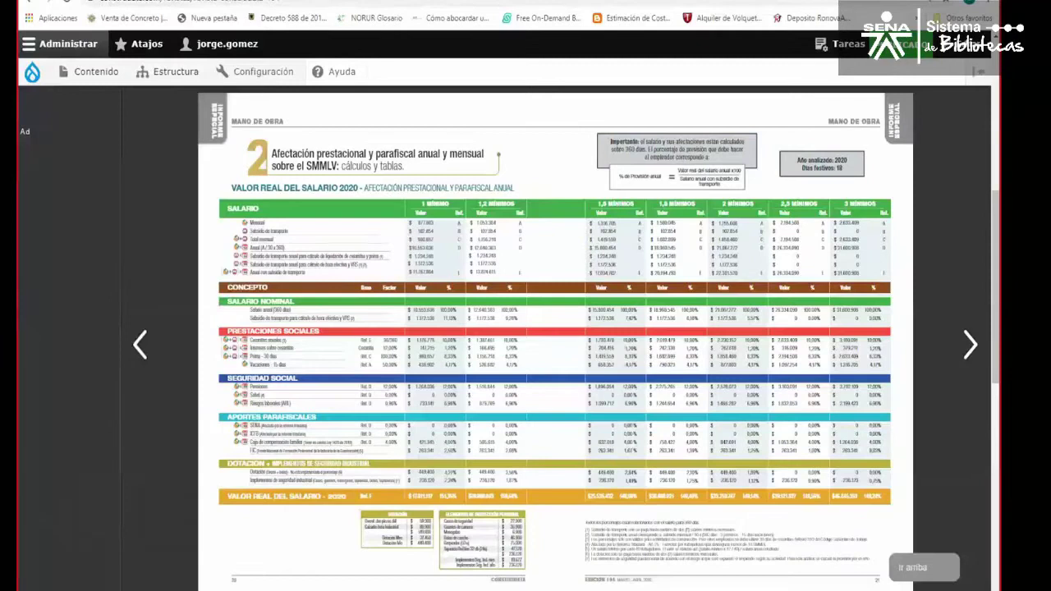
key(ctrl+t)
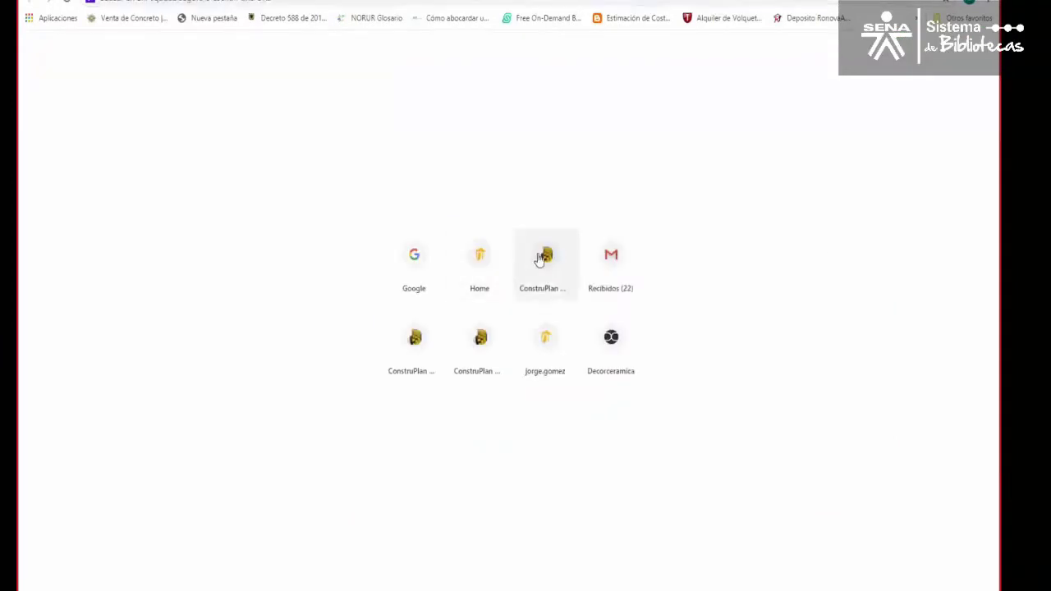
click(540, 260)
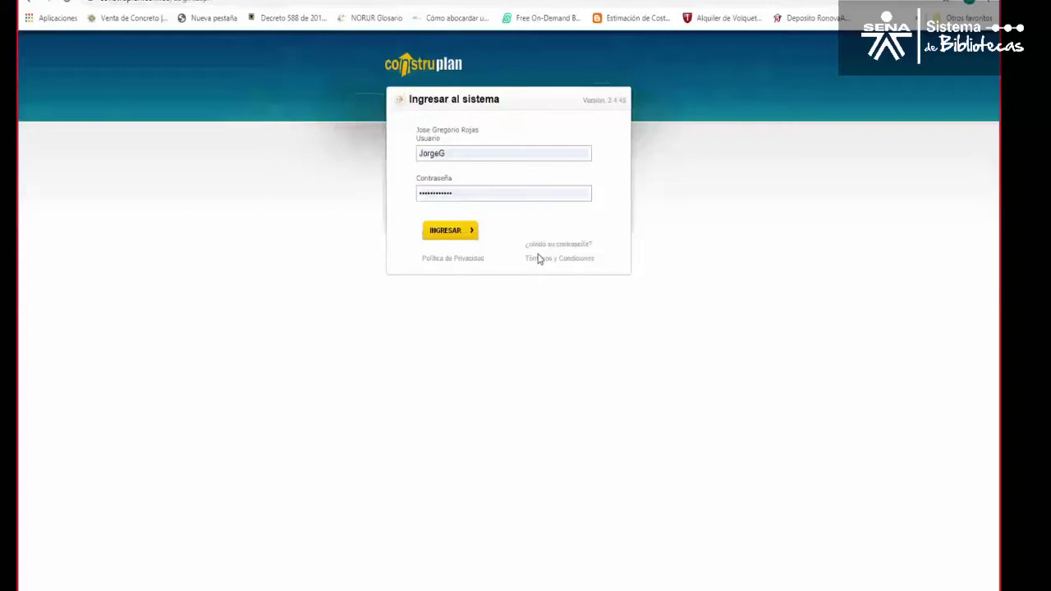
click(443, 235)
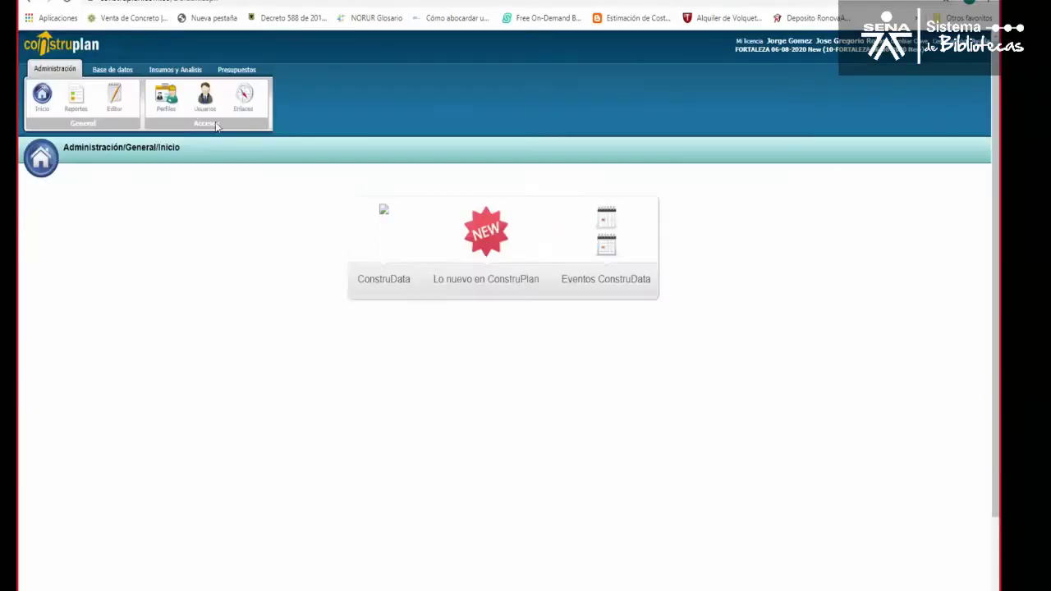
- View the database's works options for the FORTALEZA project, and open the general supplies catalogue
click(111, 70)
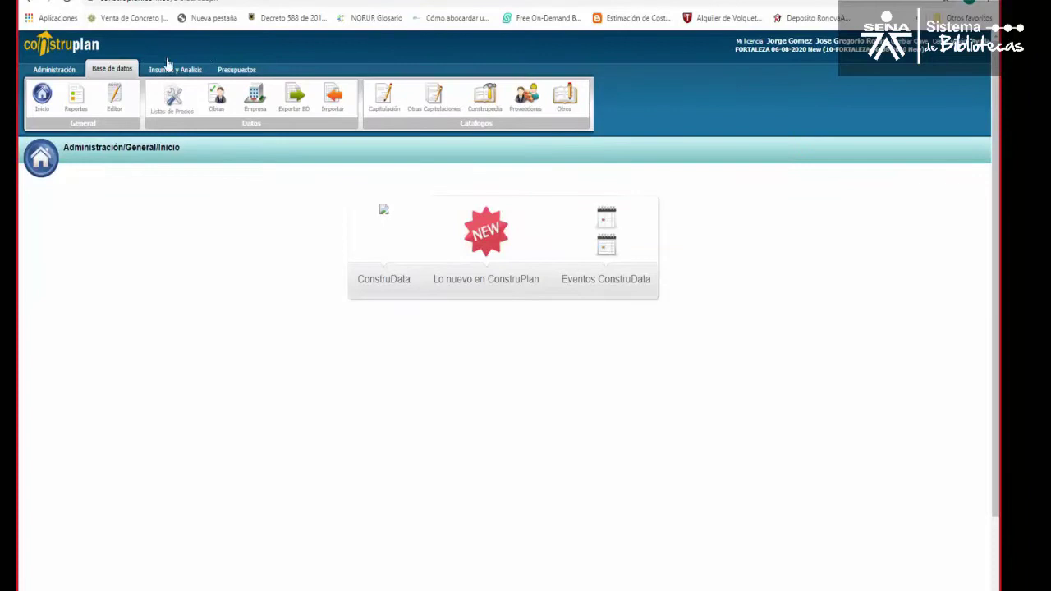
click(218, 103)
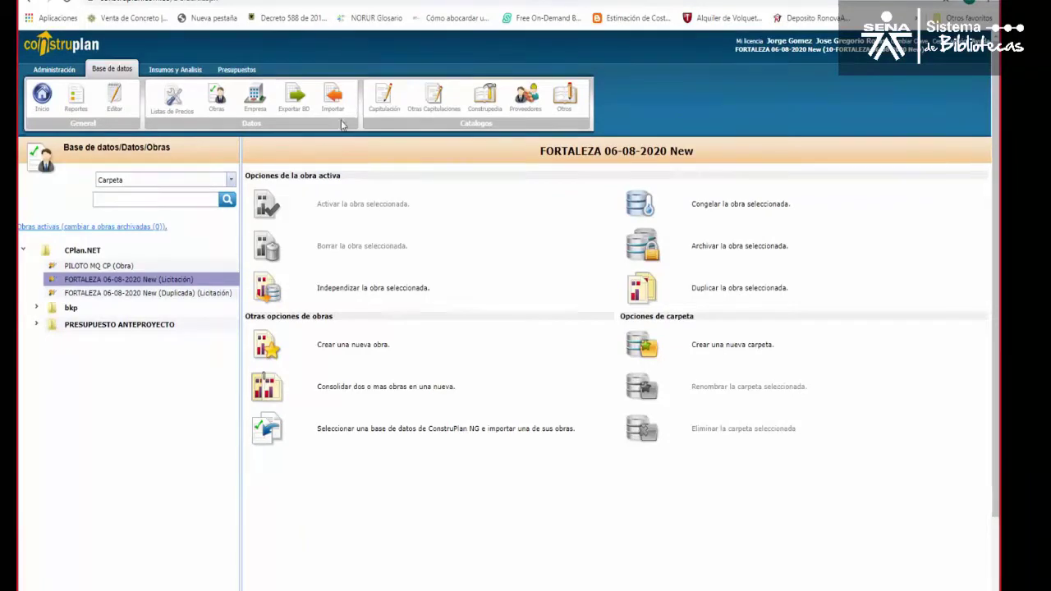
click(176, 71)
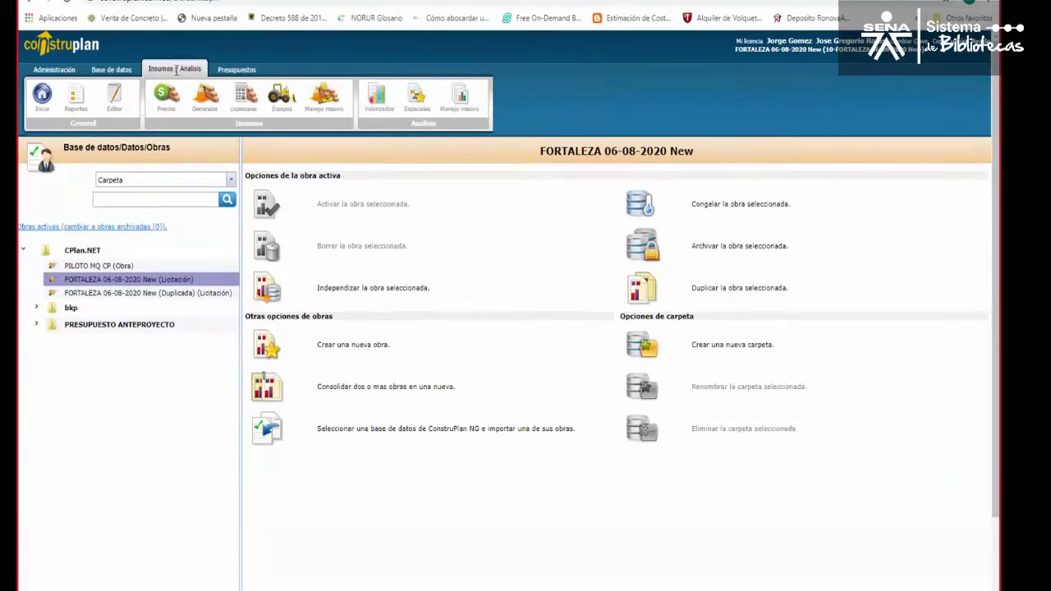
click(205, 100)
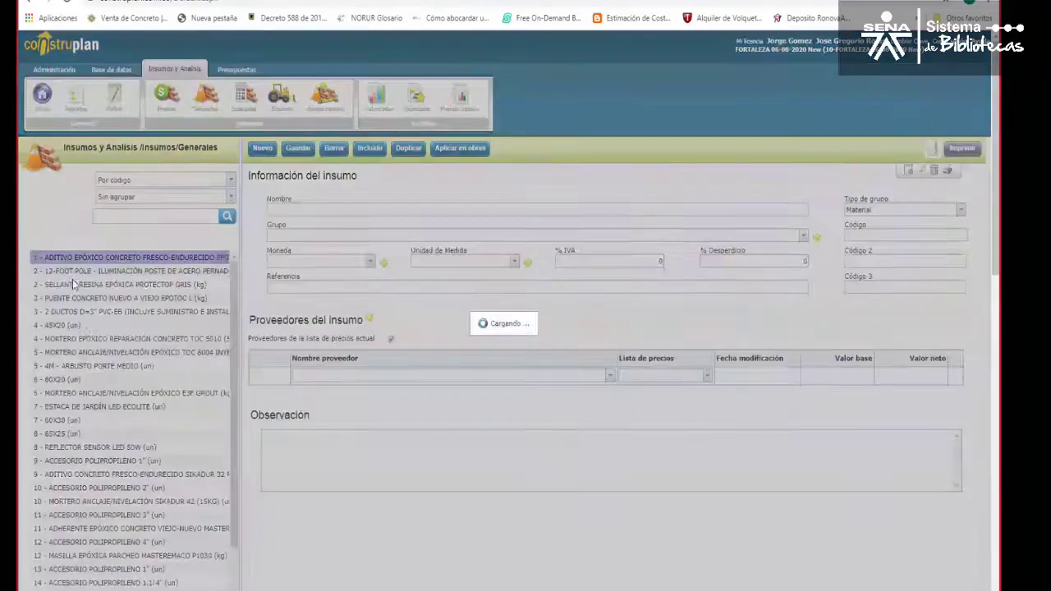
scroll(94, 345, down, 3)
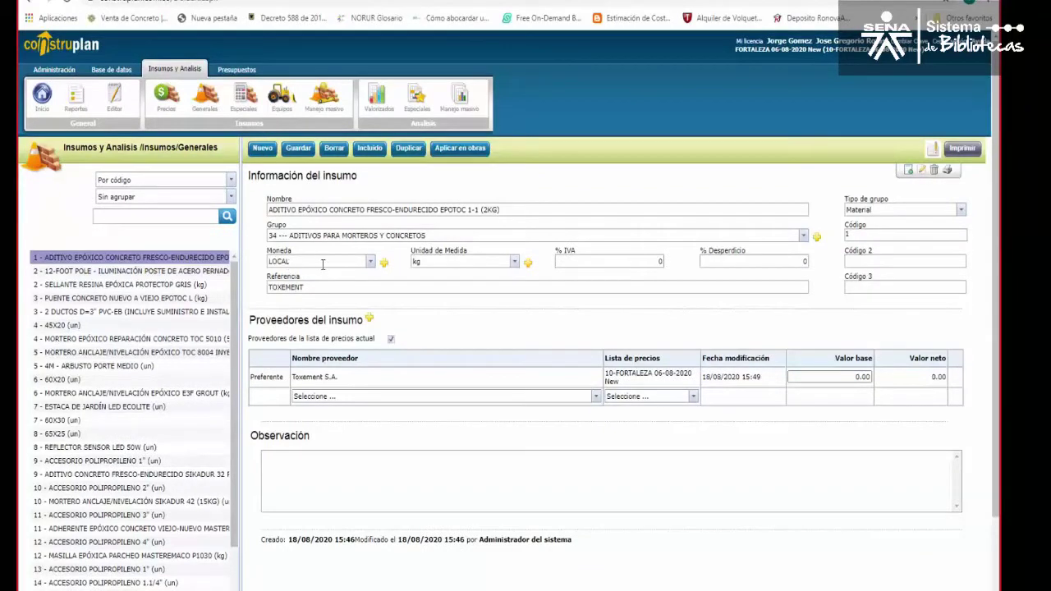
- Add 3m Colombia S.A. as a supplier of the epoxy additive, using price list 10-FORTALEZA 06-08-2020 New and a base value of 10
click(331, 397)
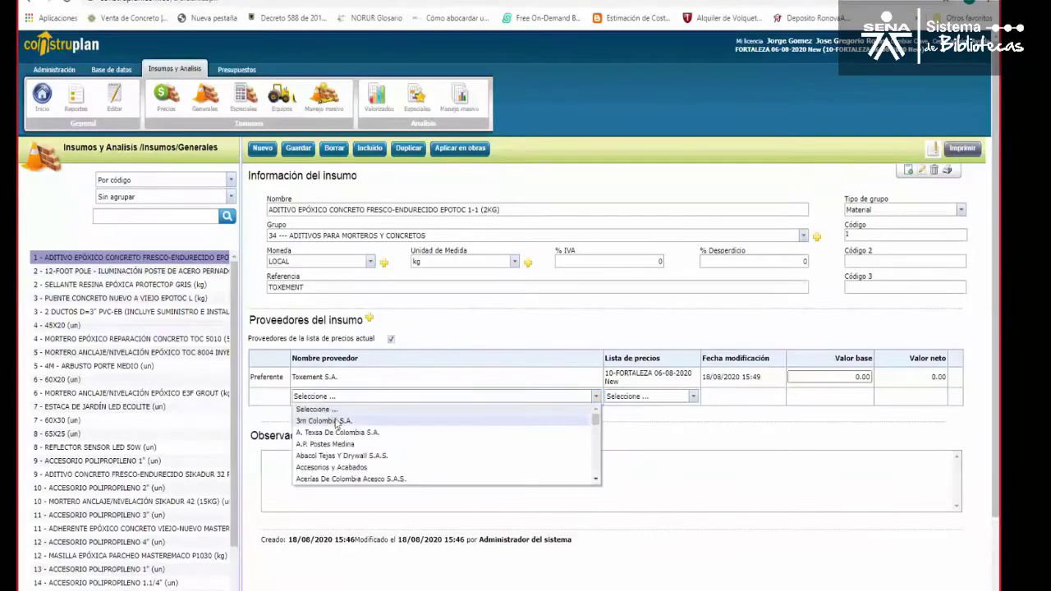
click(333, 419)
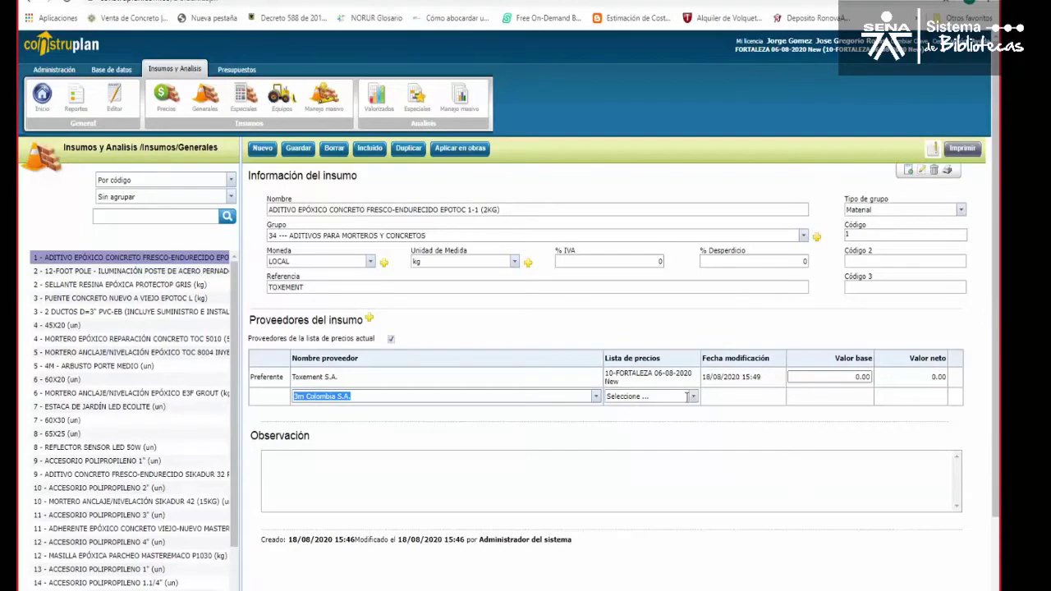
click(694, 397)
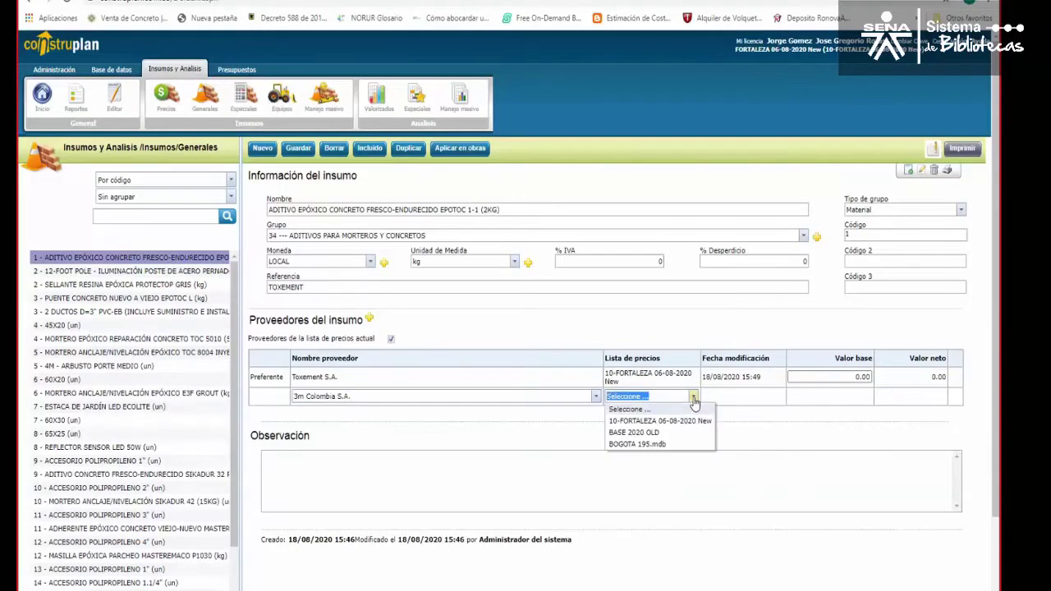
click(664, 421)
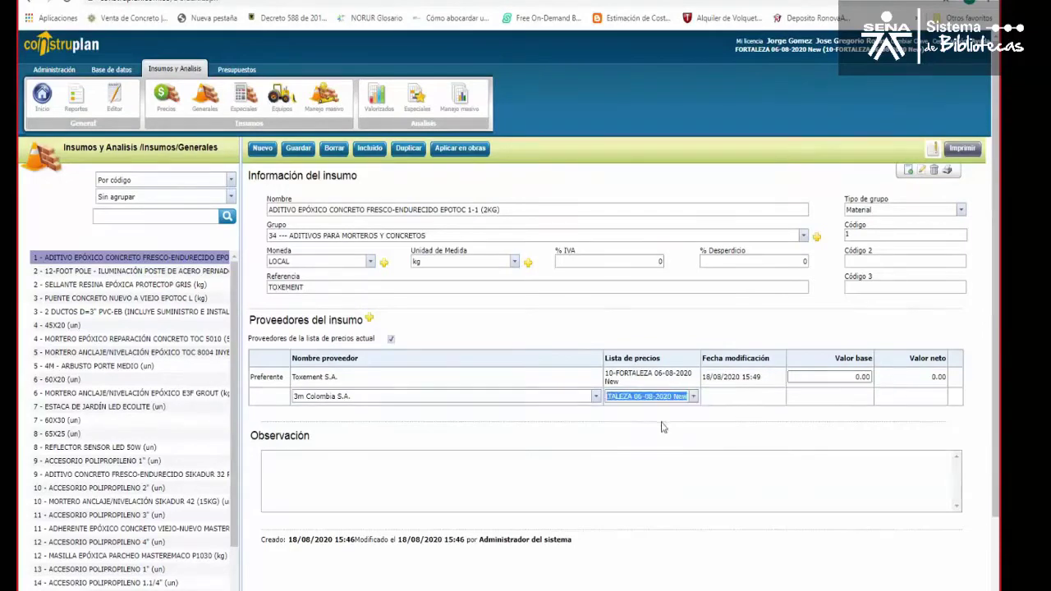
click(842, 399)
text(10)
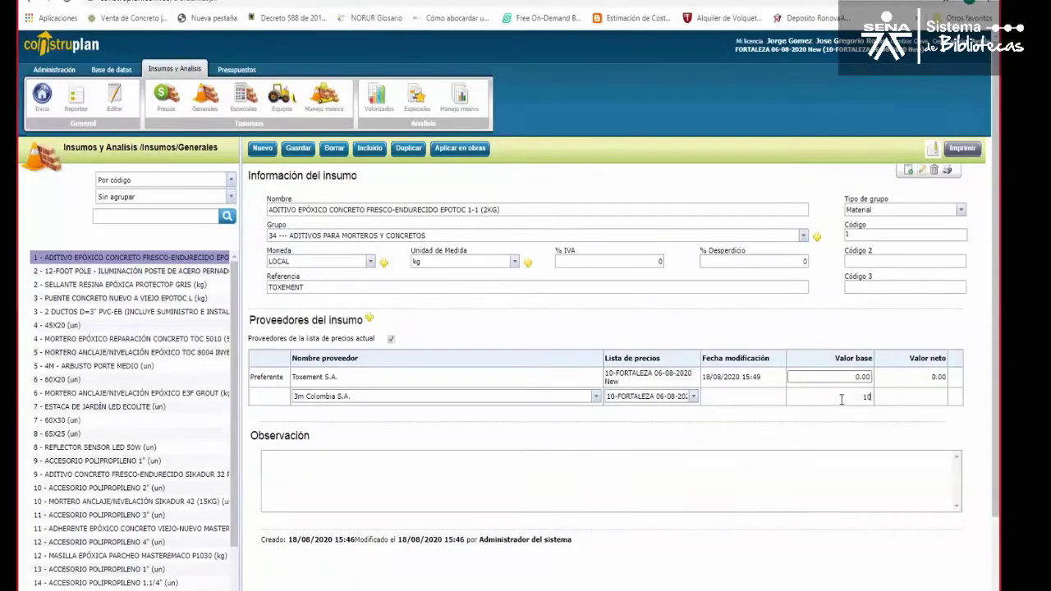
key(Return)
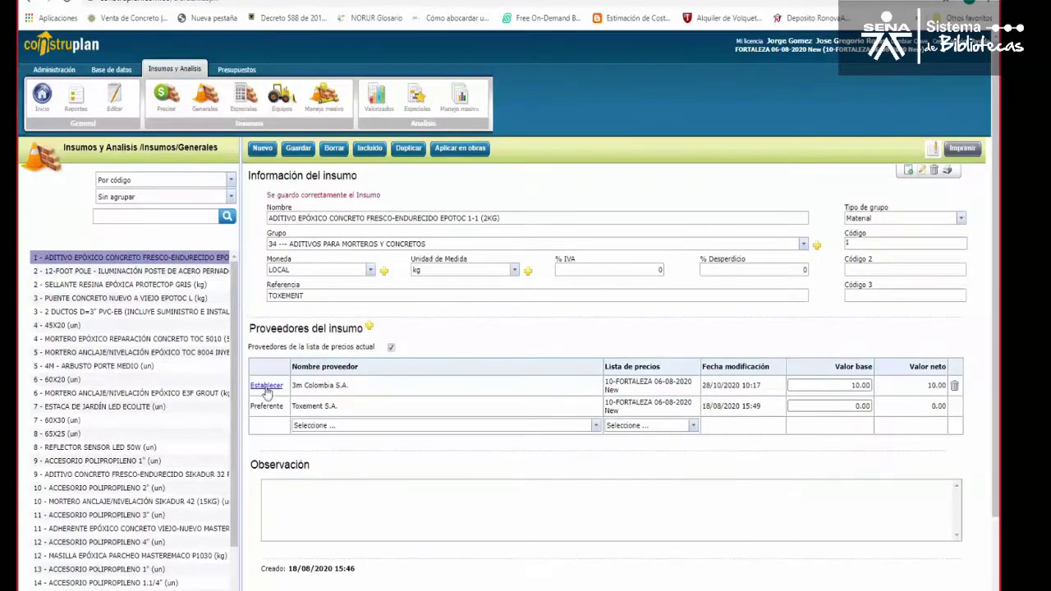
- Set Toxement S.A.'s base value to 12 for all works and make 3m Colombia S.A. the preferred supplier
click(850, 405)
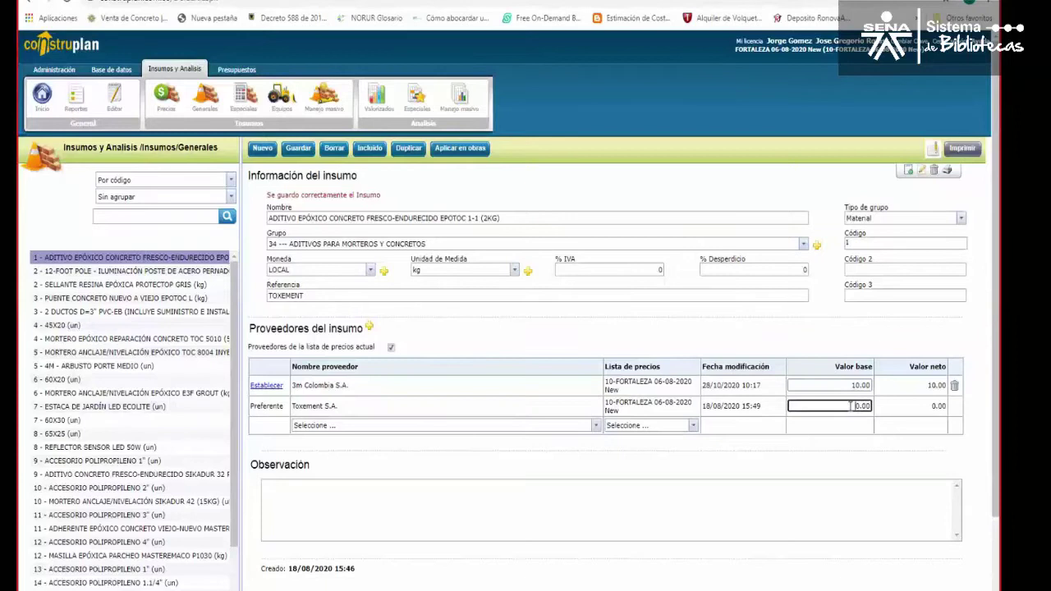
drag(850, 405, 883, 413)
text(12)
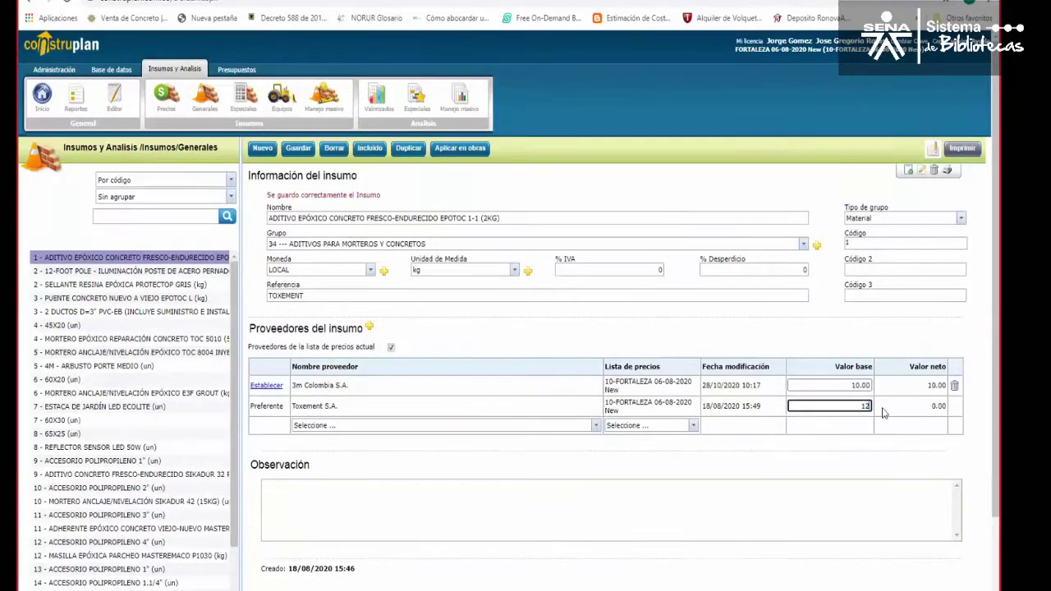
click(972, 412)
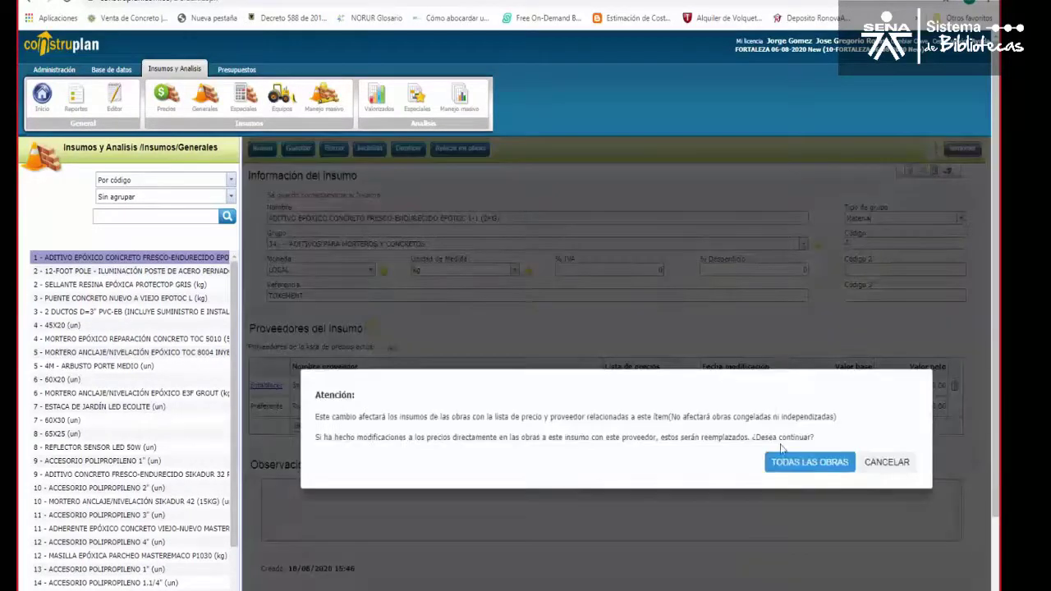
click(794, 465)
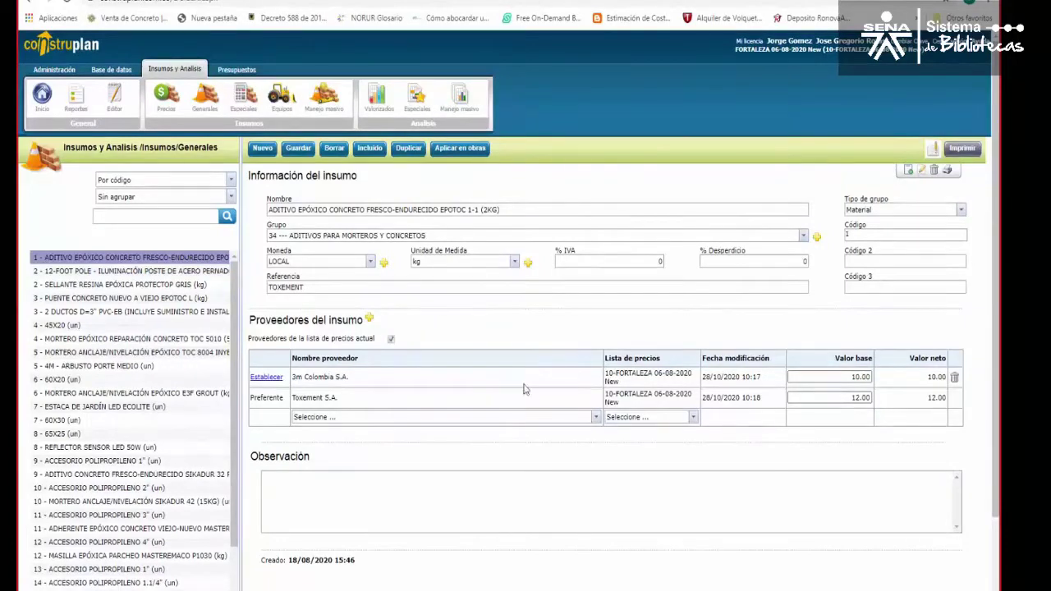
click(266, 377)
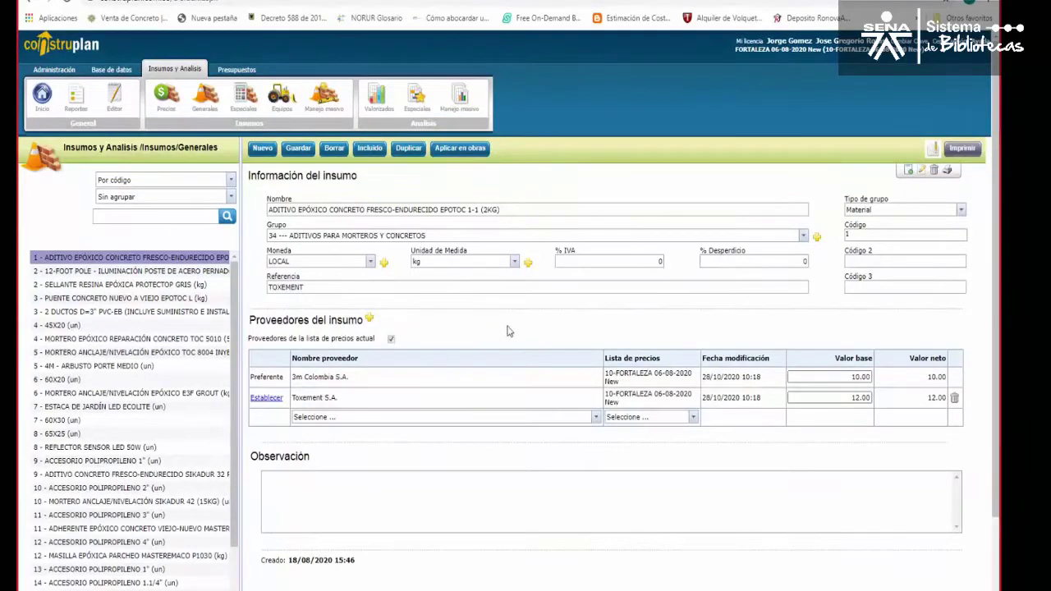
click(337, 286)
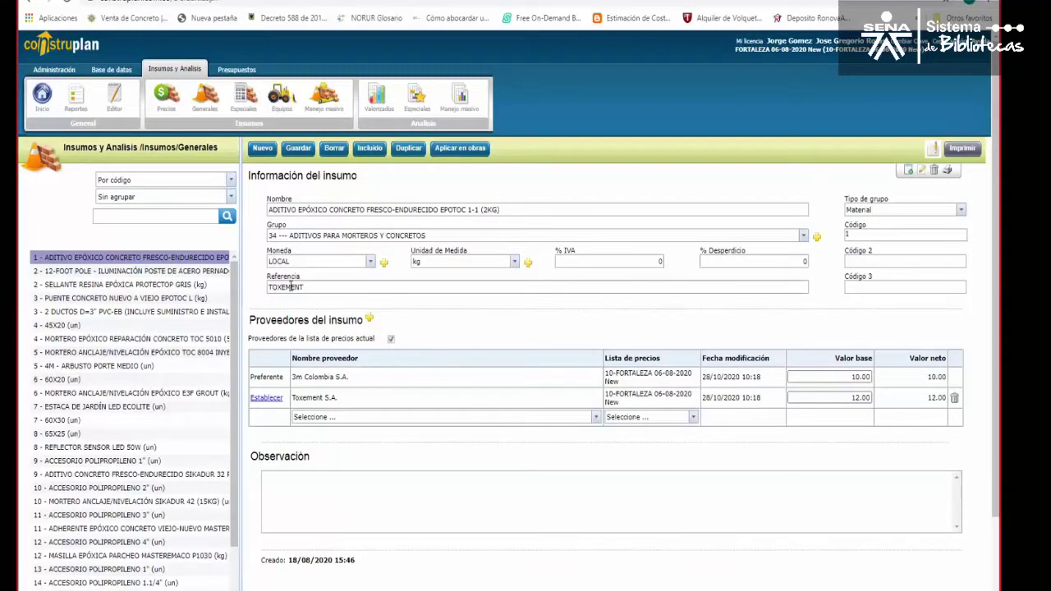
- Search the general supplies for "bloque" and open BLOQUE N°4 P-H TRADICIONAL ESTRIADO 33 X 9 X 23CM
click(204, 98)
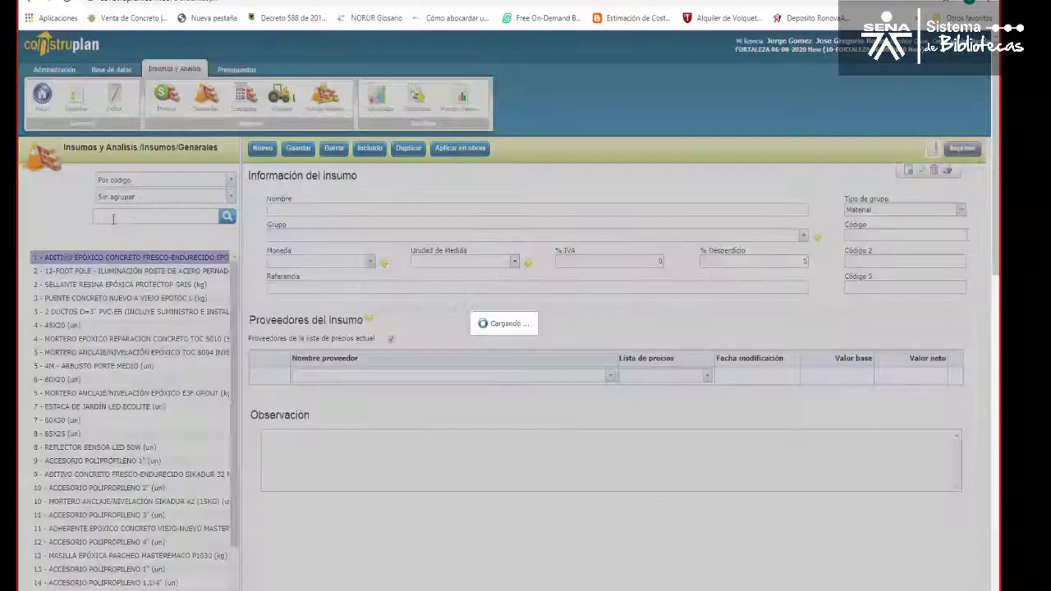
click(112, 216)
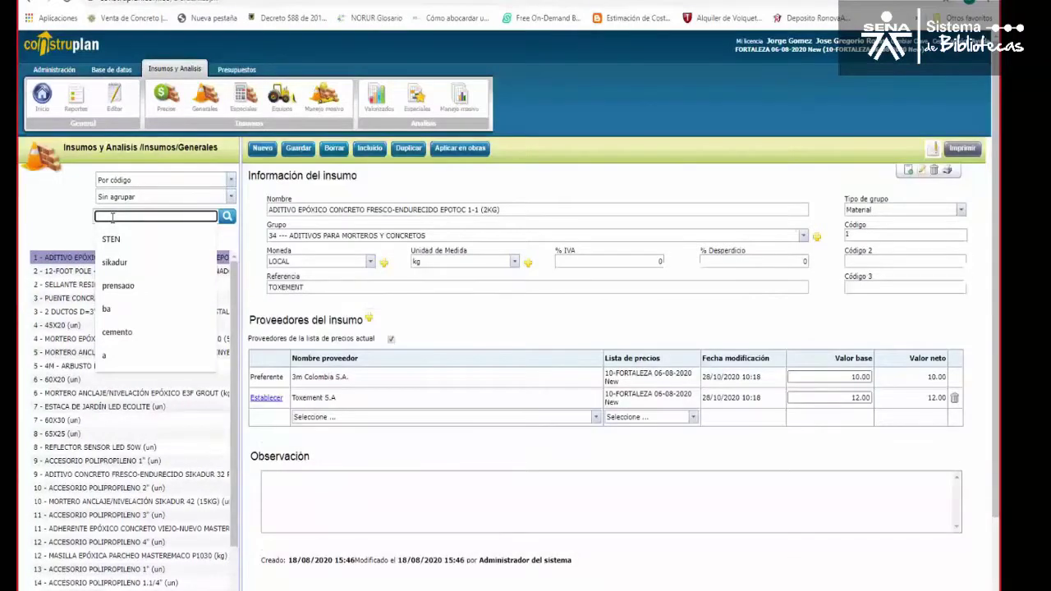
text(bloque)
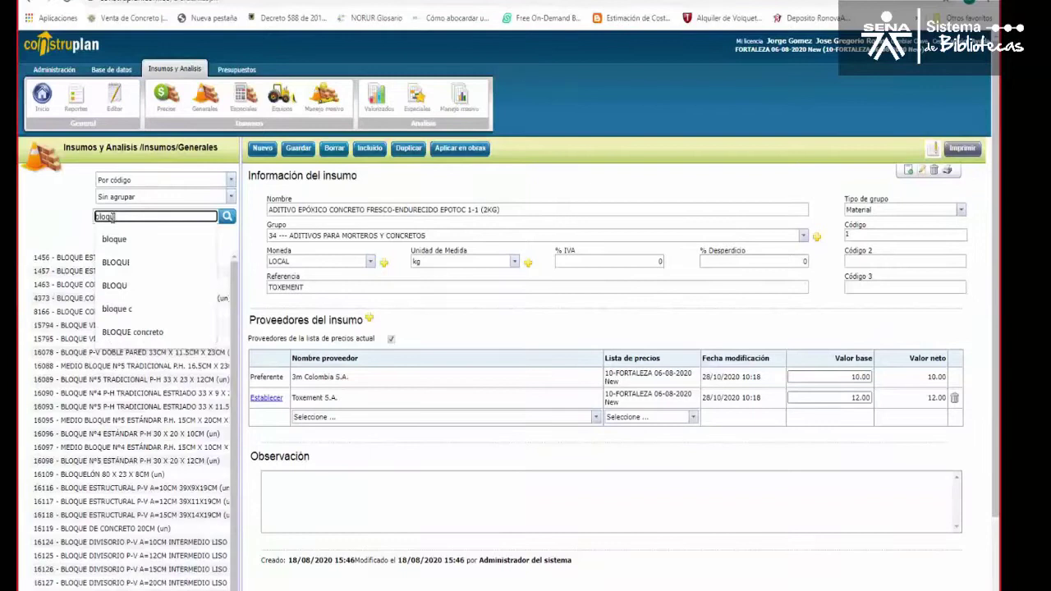
click(115, 239)
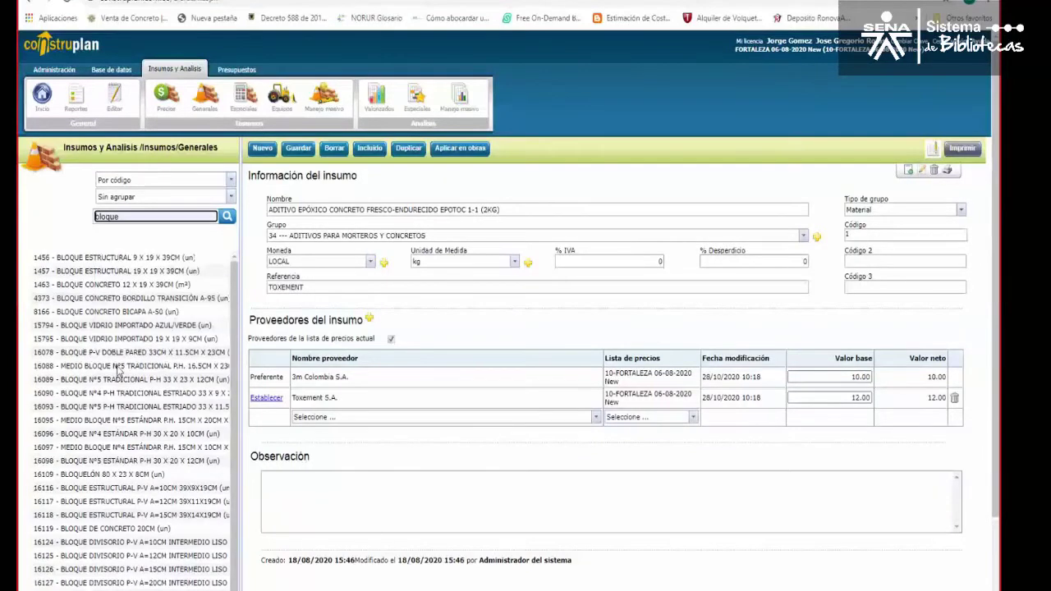
click(119, 367)
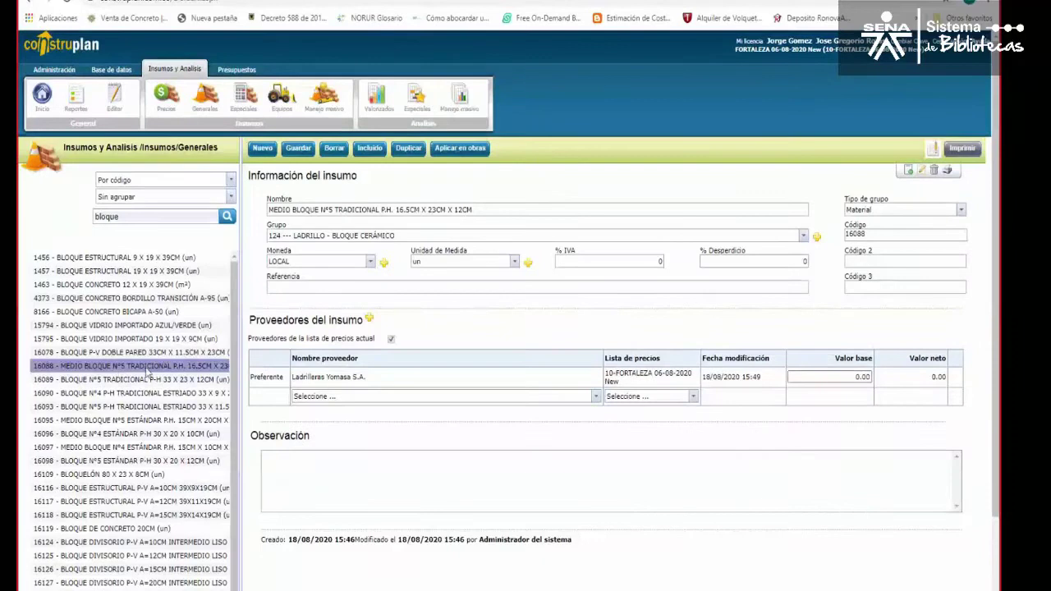
click(130, 379)
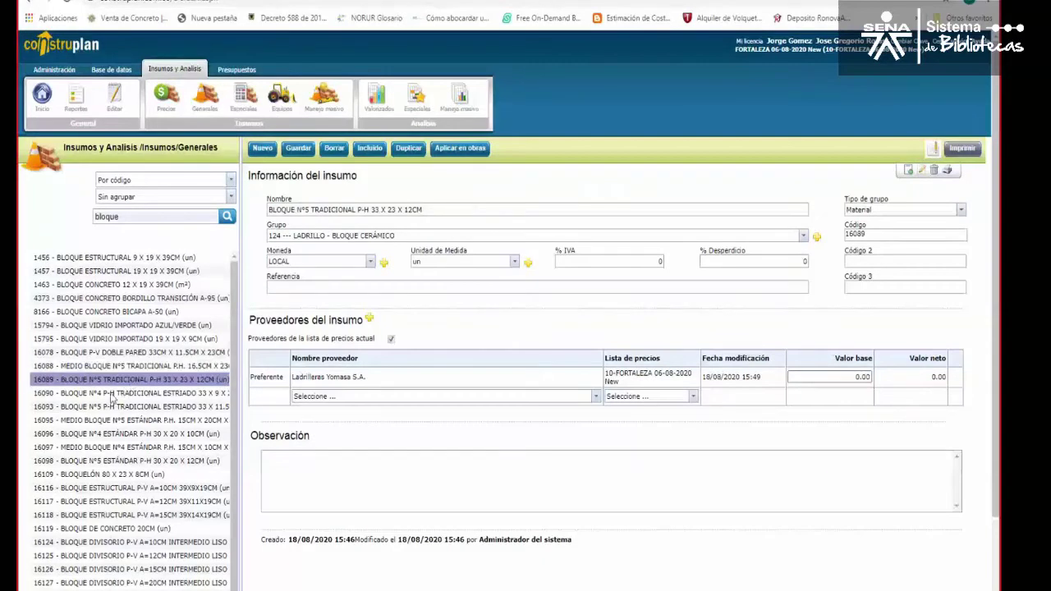
click(115, 394)
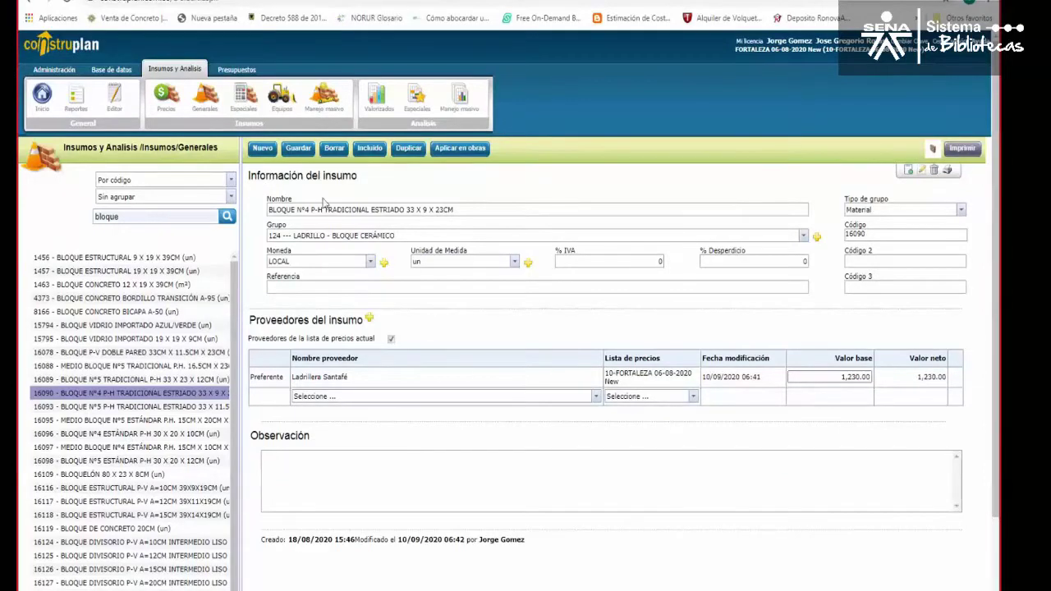
- Examine the Construpedia entry and picture of the N°4 block and close it
click(933, 148)
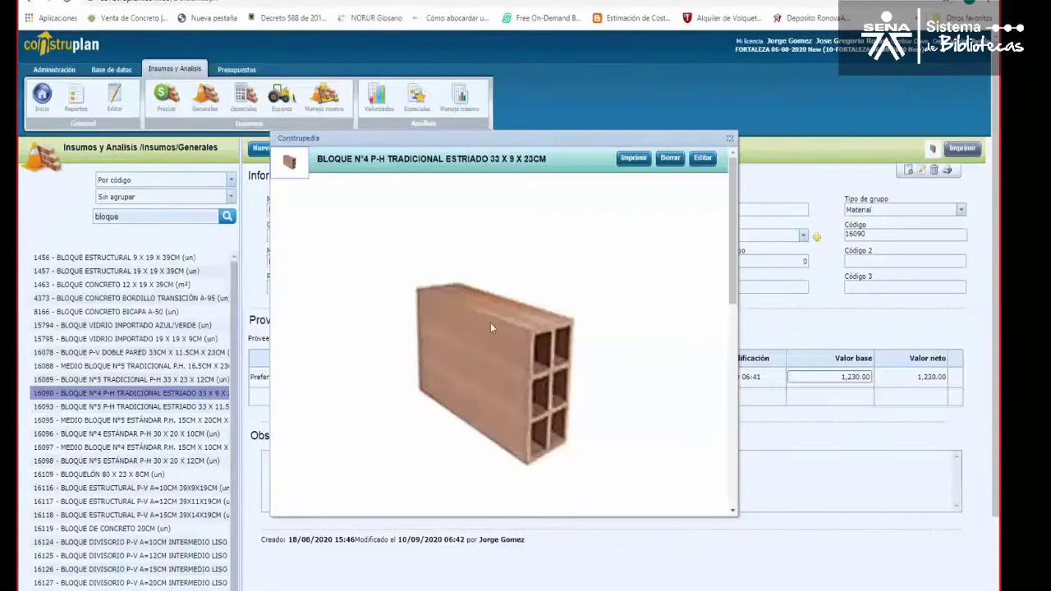
scroll(673, 331, down, 3)
scroll(672, 331, up, 2)
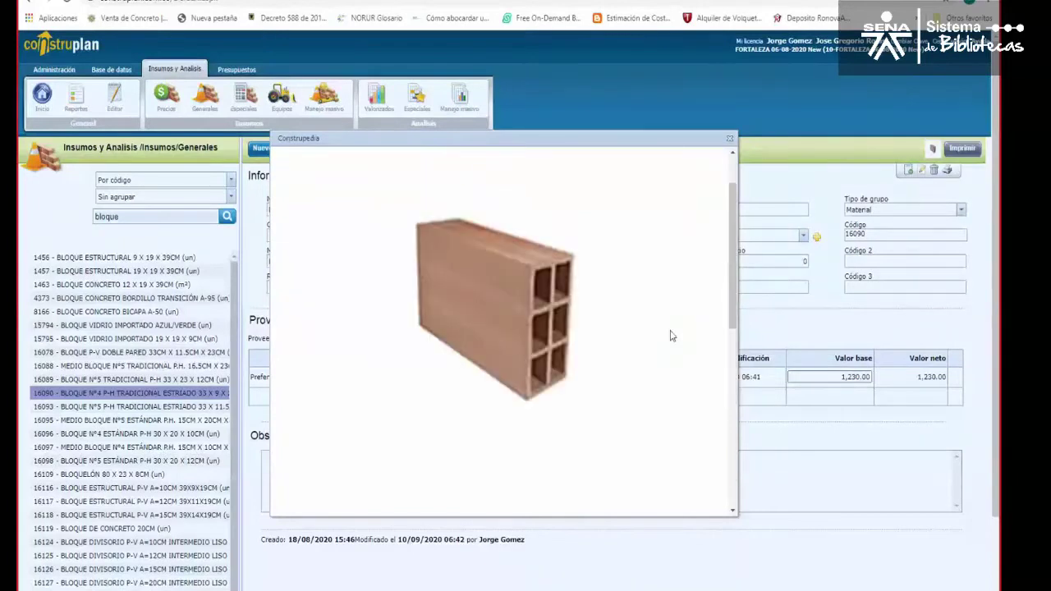
scroll(672, 331, up, 2)
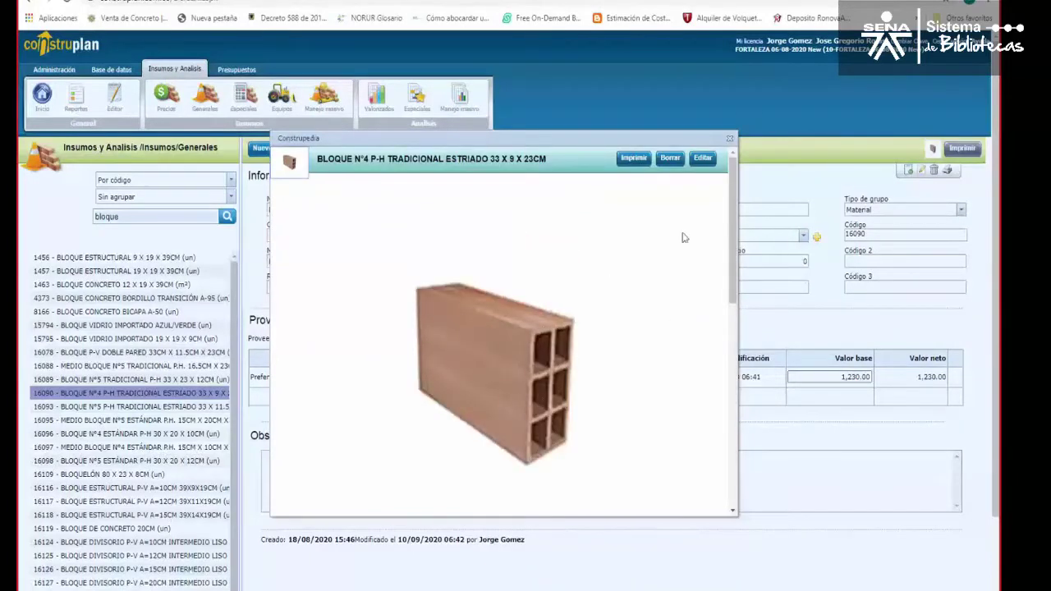
click(729, 142)
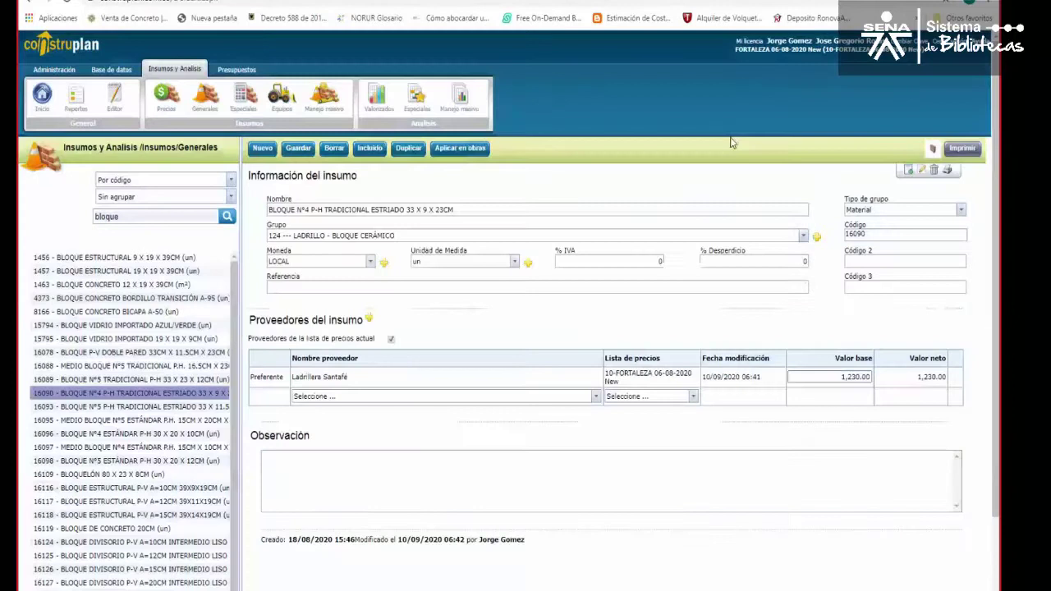
- Try to add Novarcillas S.A.S as a supplier of the N°4 block, with price list 10-FORTALEZA 06-08-2020 New and base value 980
click(840, 376)
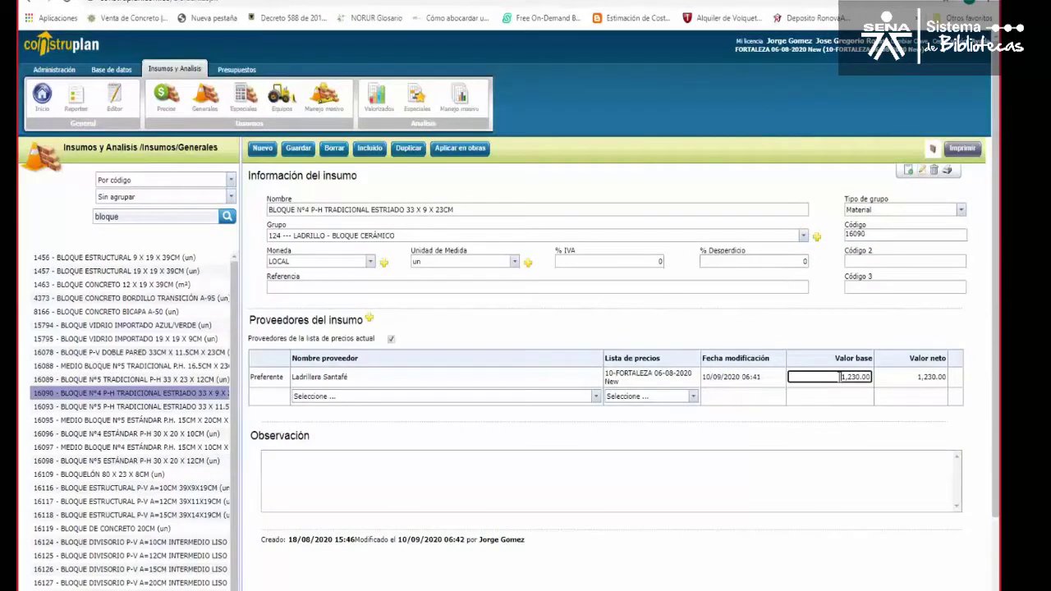
click(310, 396)
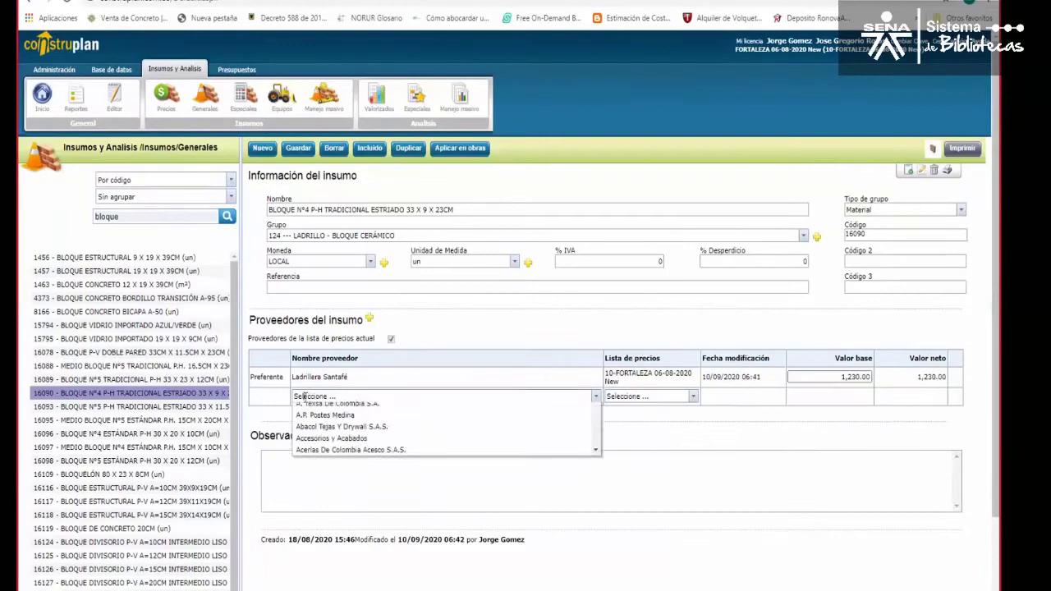
text(Sel)
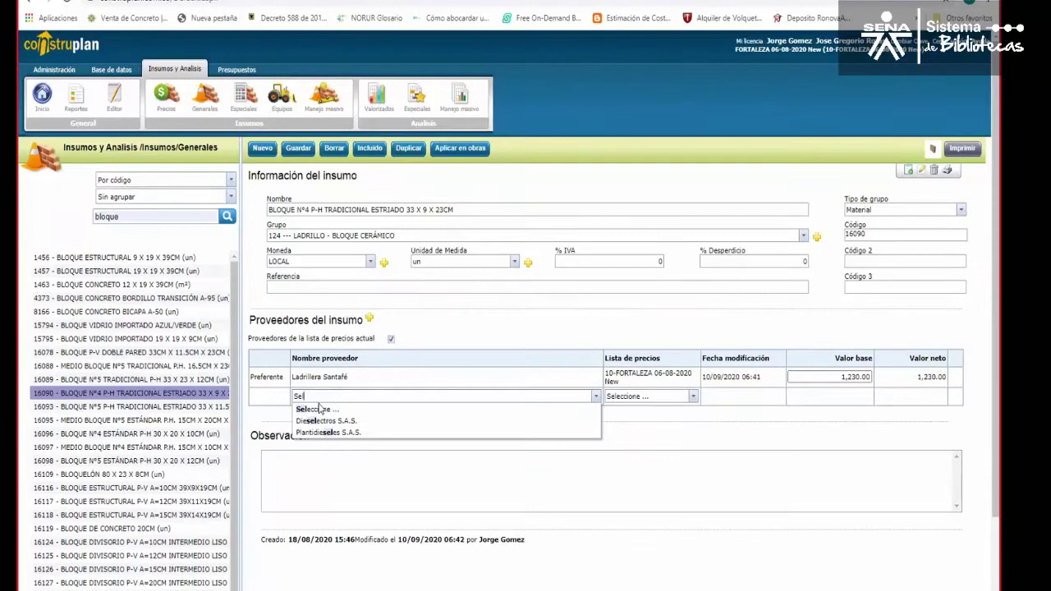
key(BackSpace)
key(BackSpace)
key(BackSpace)
text(nov)
click(322, 408)
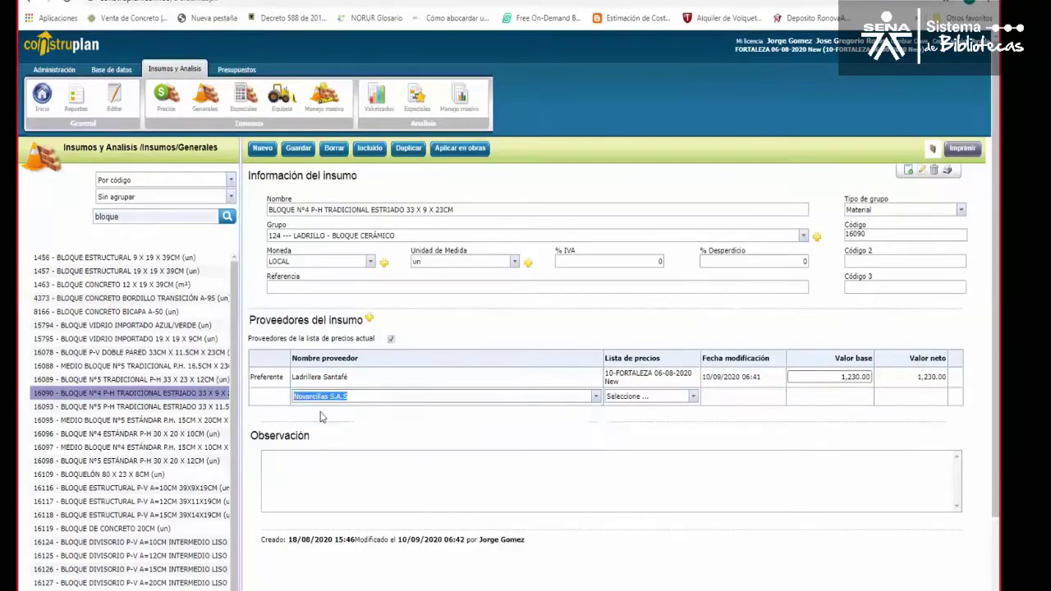
click(843, 396)
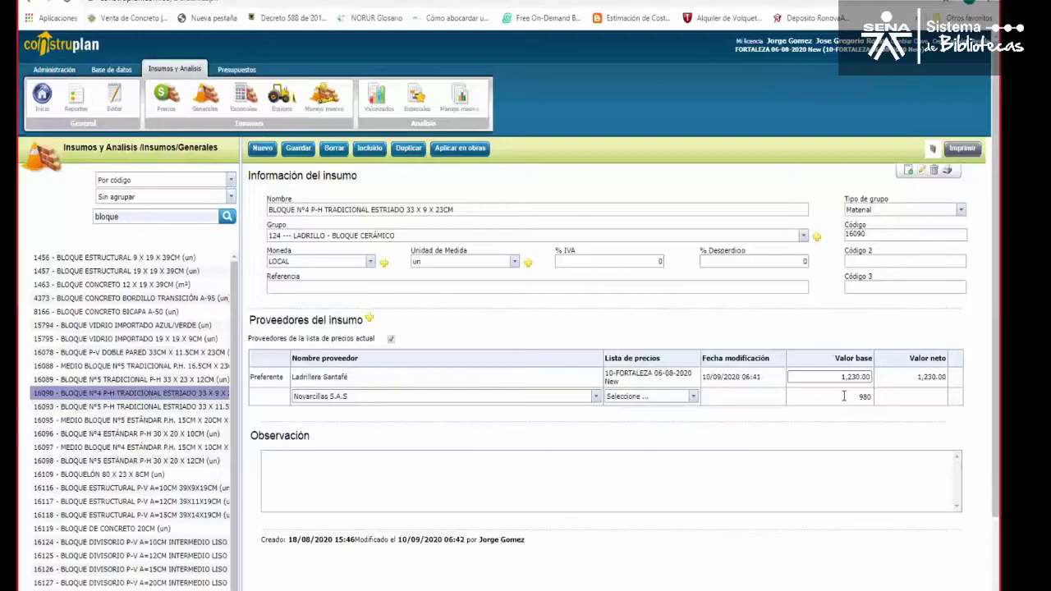
key(Tab)
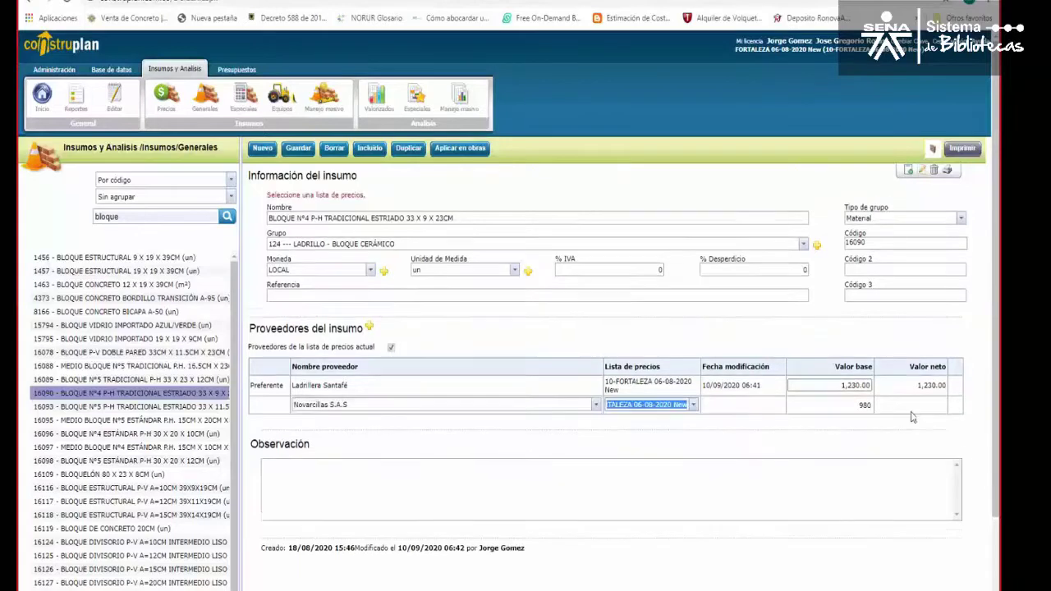
click(911, 417)
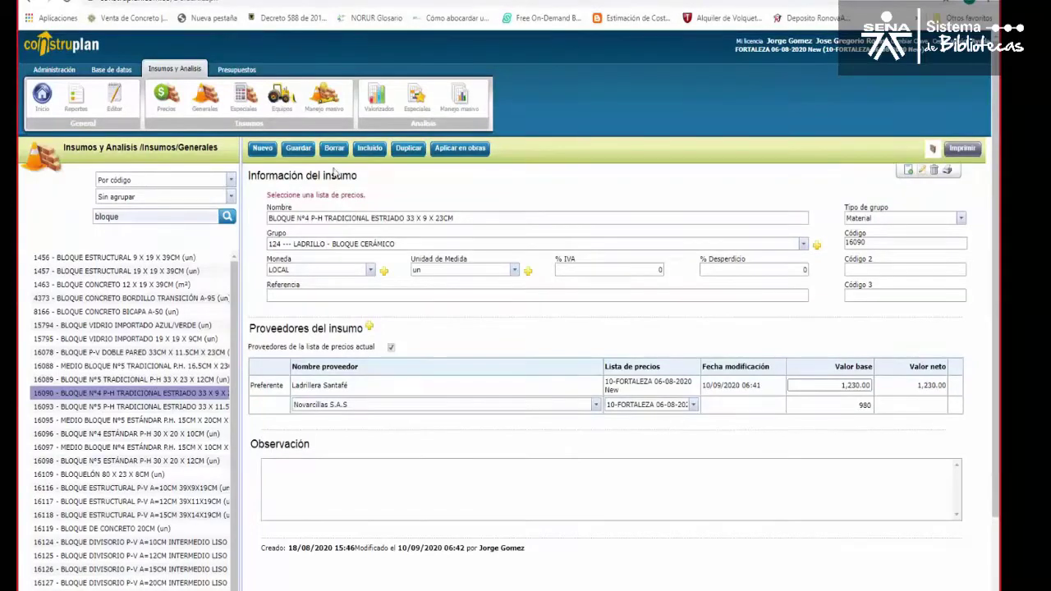
- Open the valued analyses and examine the components of ADECUACIÓN ACCESOS and the choices for adding another component
click(376, 103)
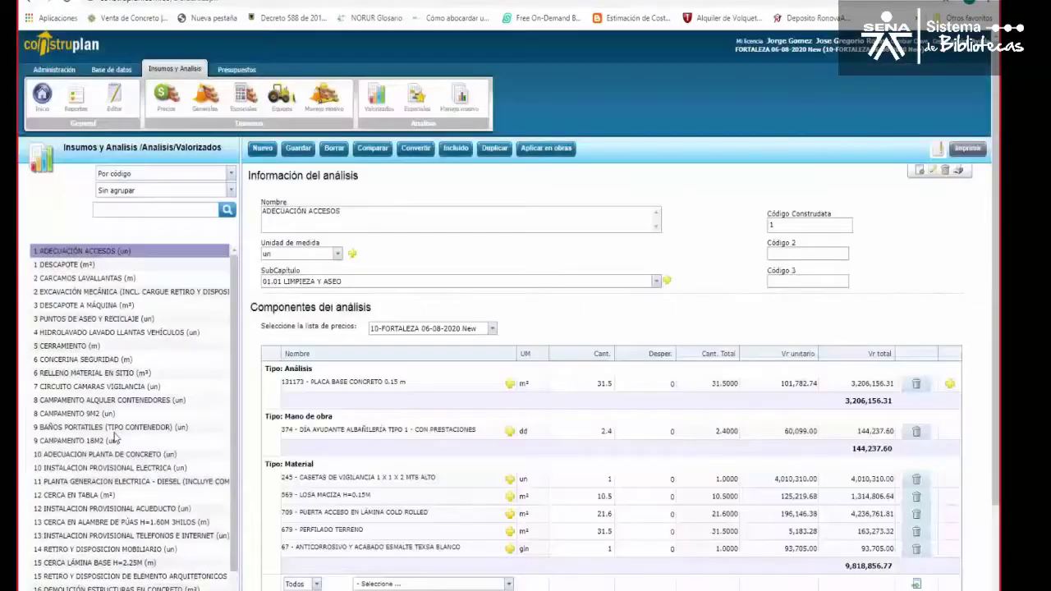
scroll(113, 424, down, 1)
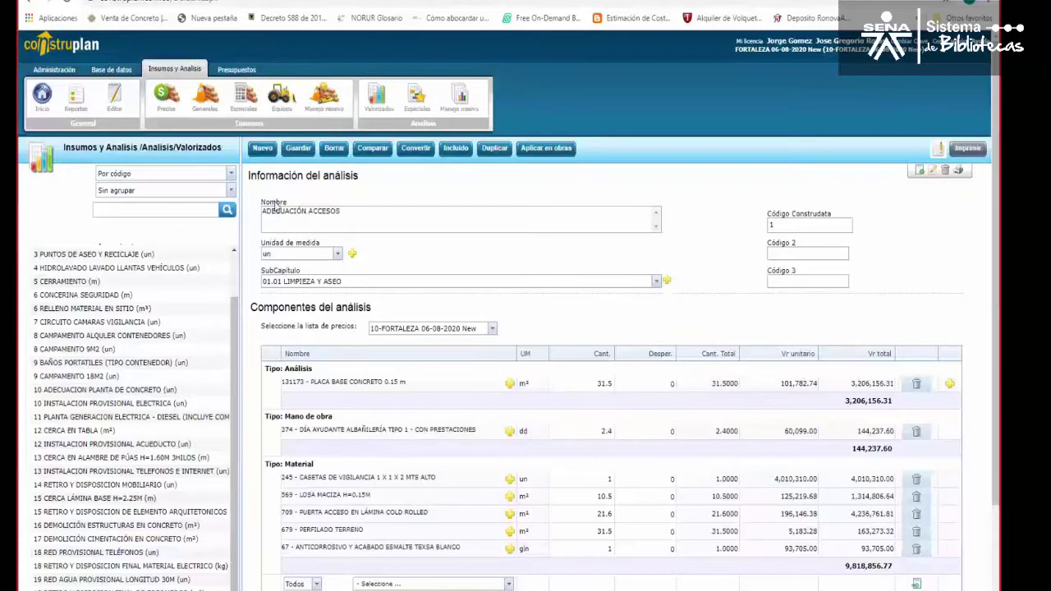
scroll(410, 493, down, 2)
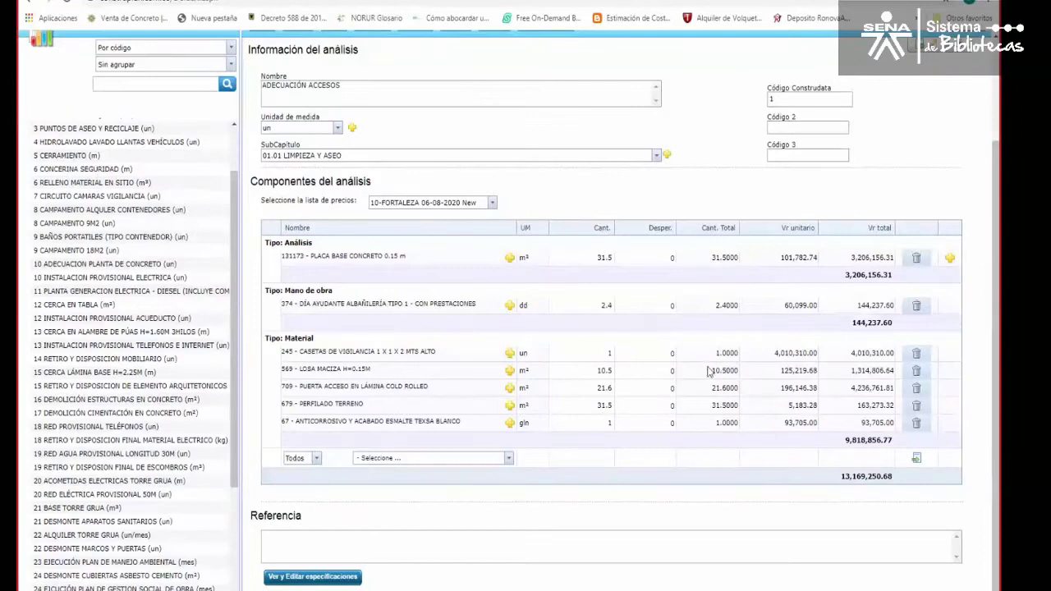
click(374, 458)
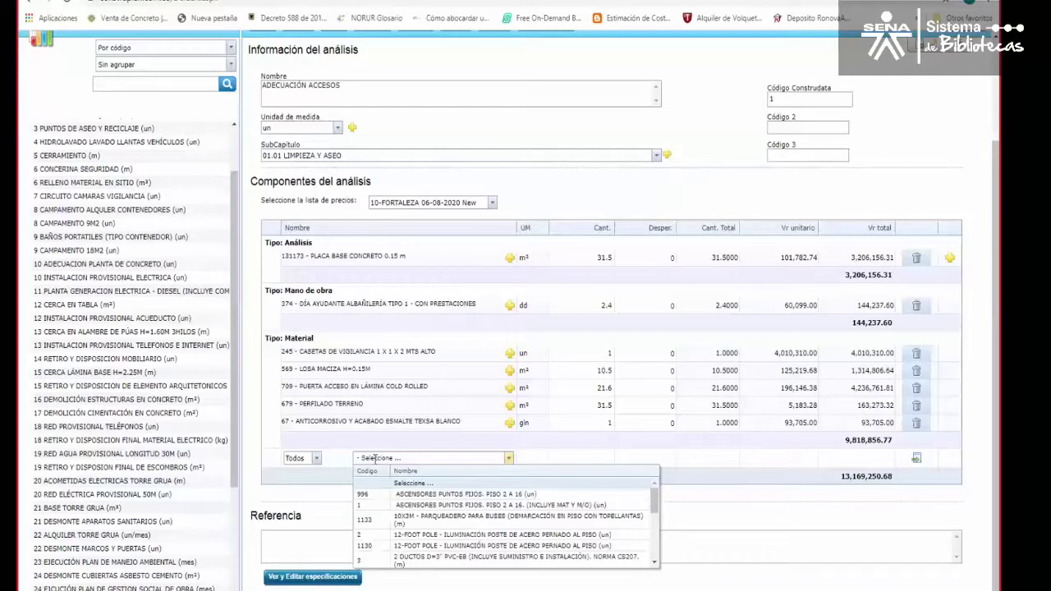
scroll(288, 410, up, 3)
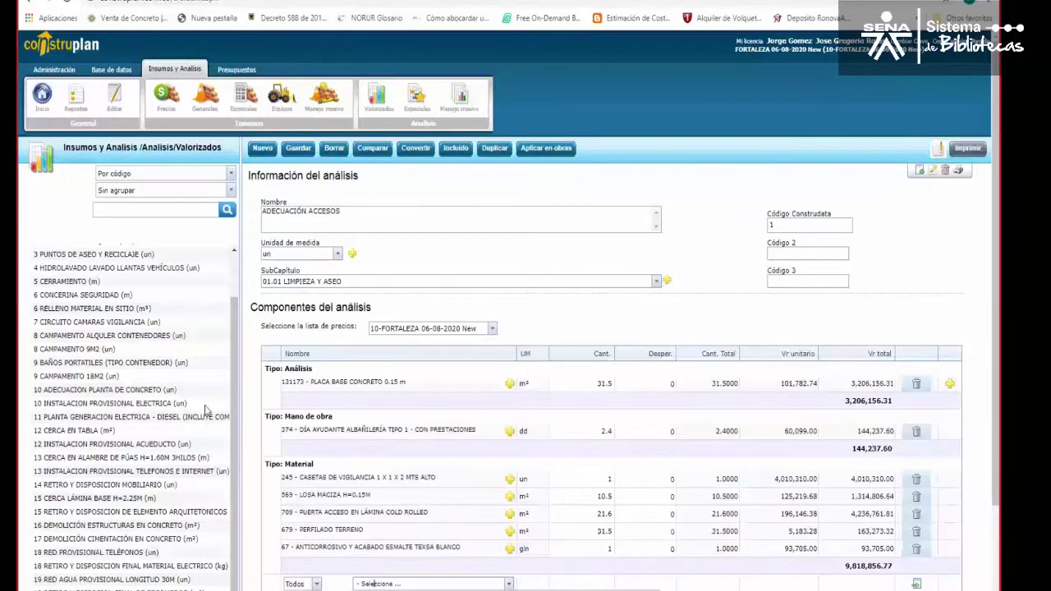
- Examine the DESMONTE APARATOS SANITARIOS analysis, revisit the general supplies and return to the valued analyses
scroll(196, 460, down, 3)
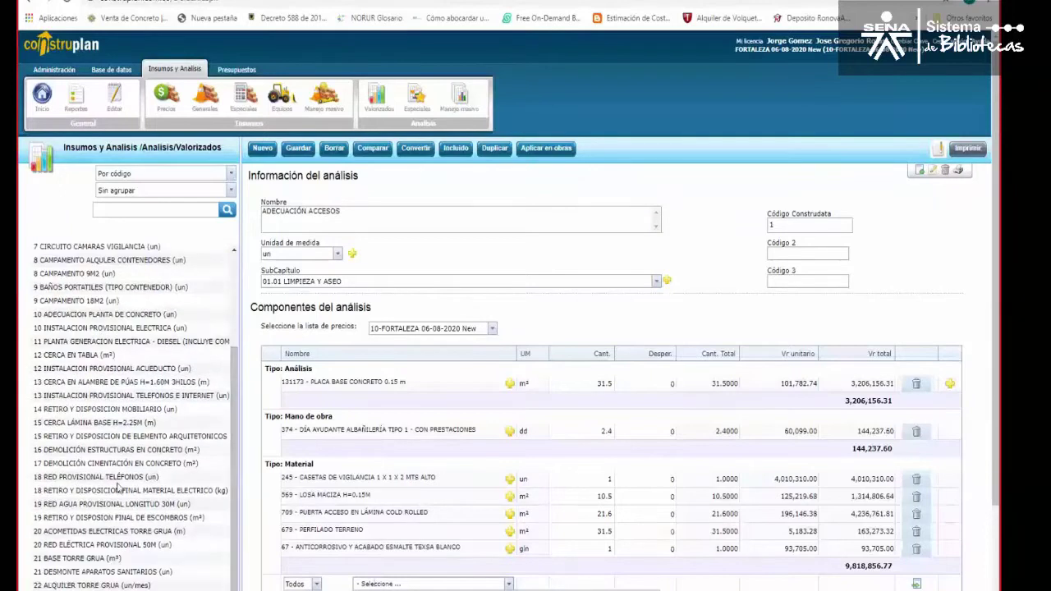
click(71, 573)
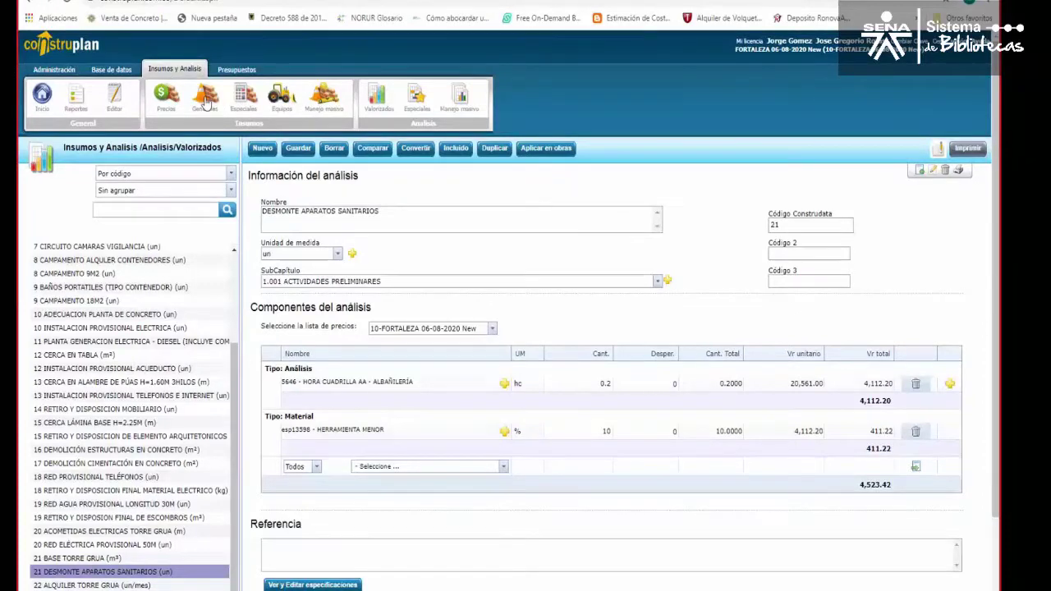
click(205, 99)
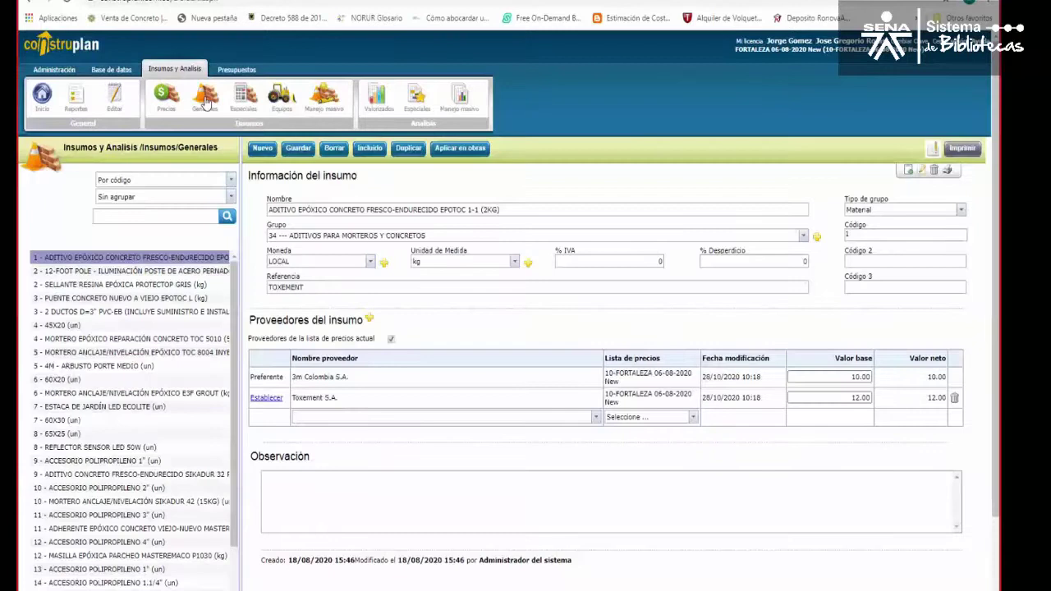
click(373, 105)
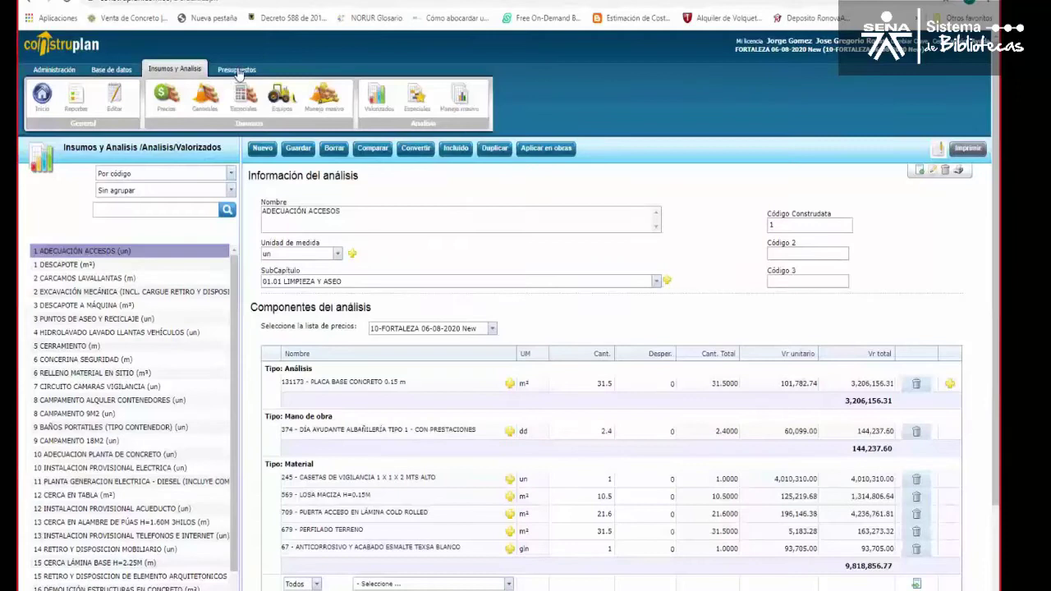
- Open the budget quantities of FORTALEZA 06-08-2020 New and collapse the breakdown to its main chapters
click(237, 70)
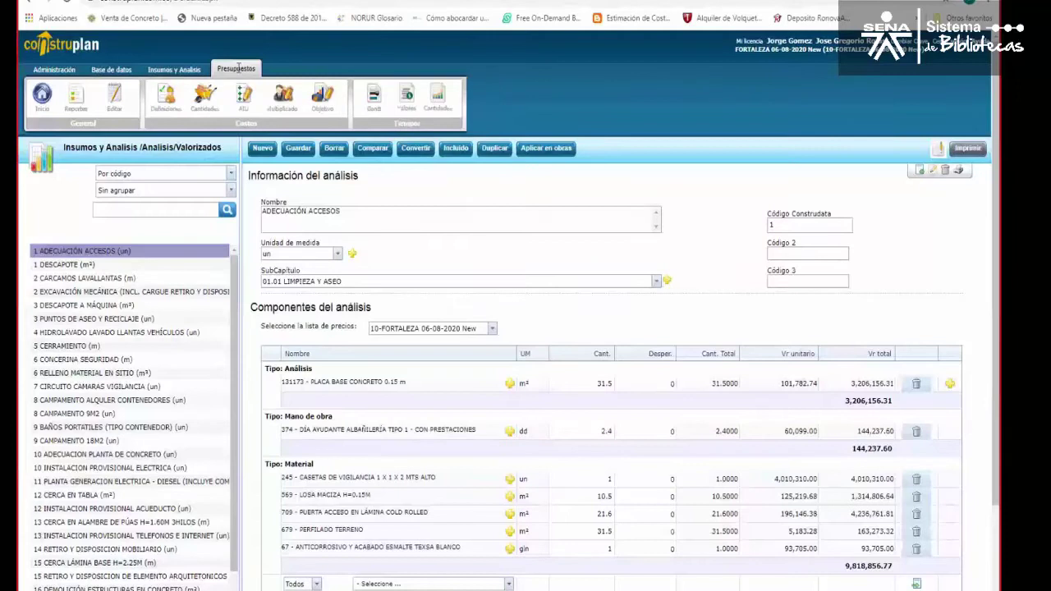
click(202, 99)
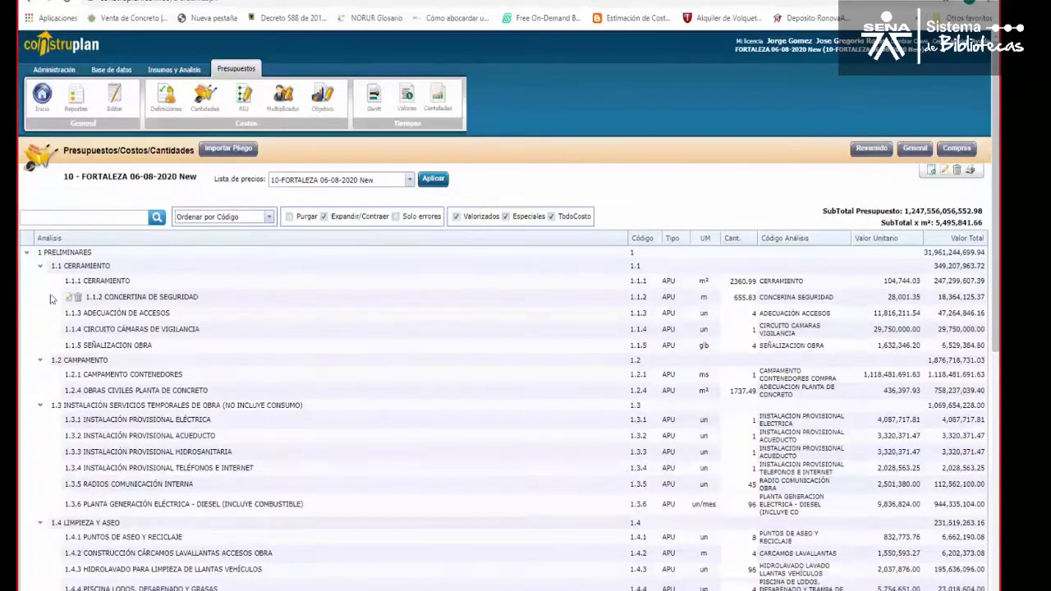
click(324, 217)
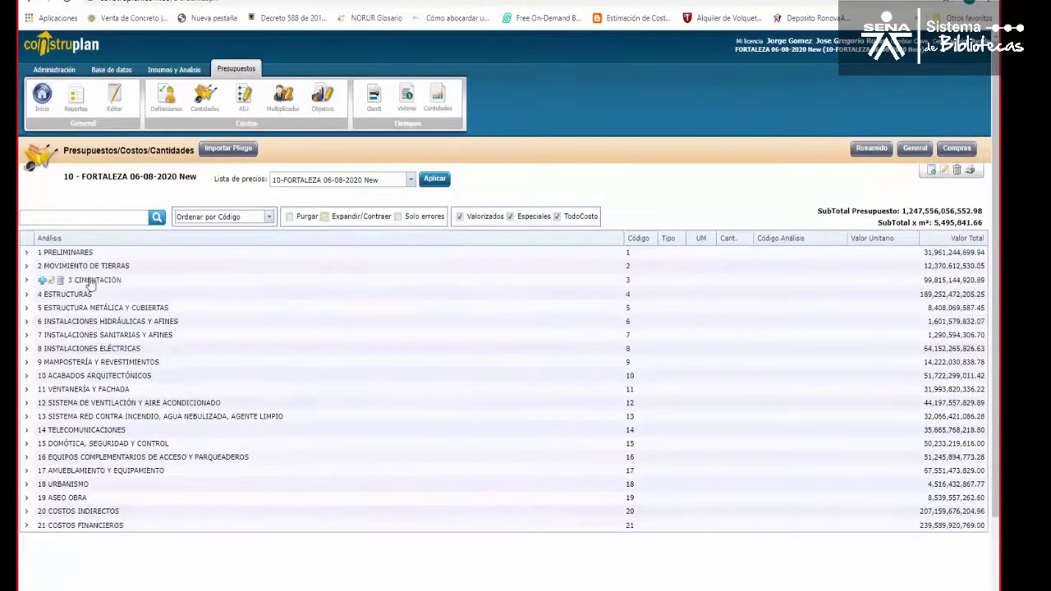
click(26, 362)
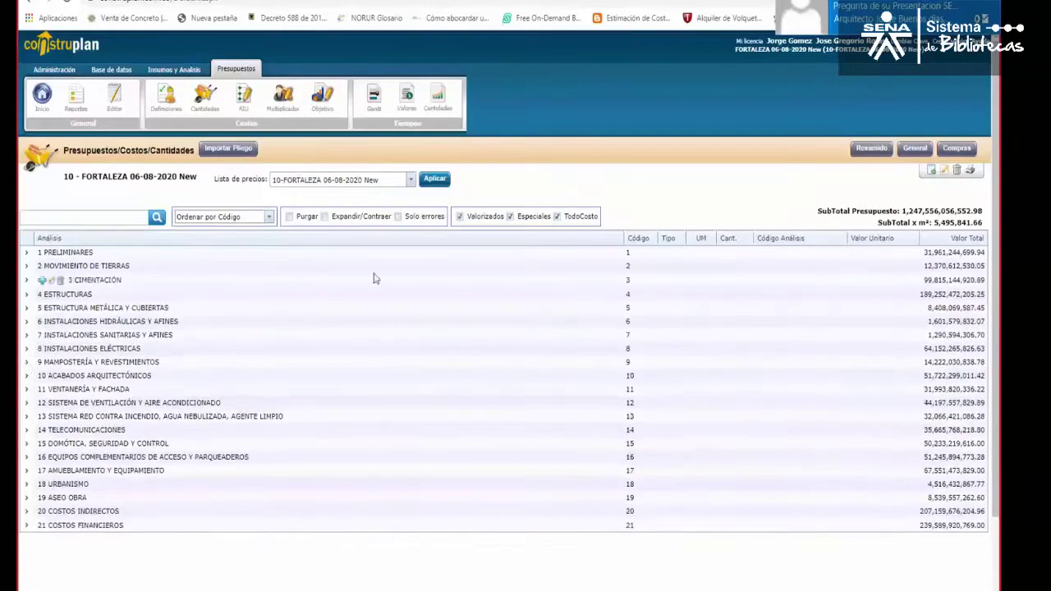
- Open the reports and expand the work budget reports and the database supply reports
click(111, 69)
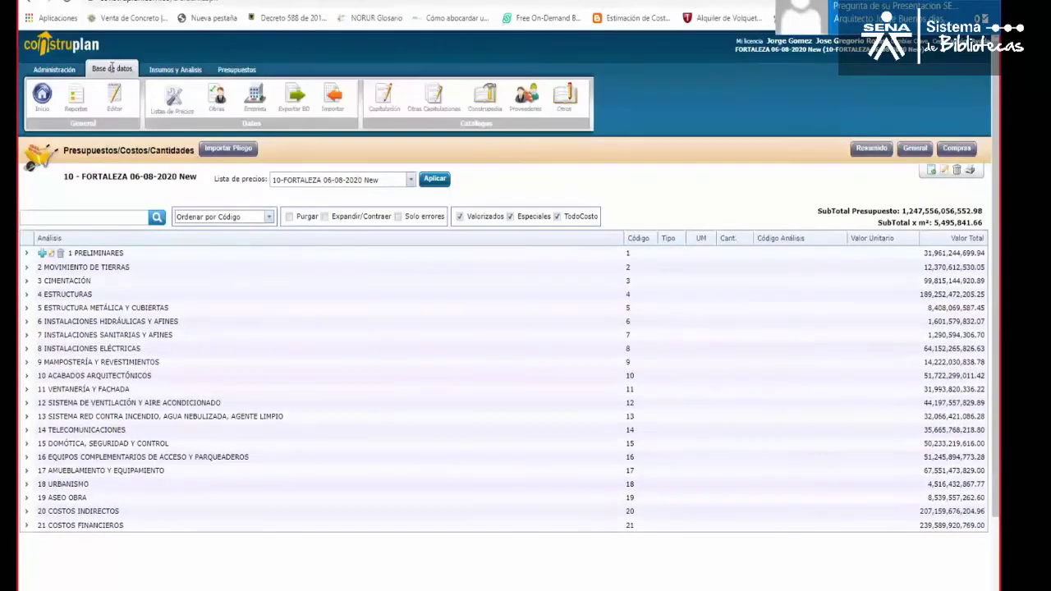
click(74, 100)
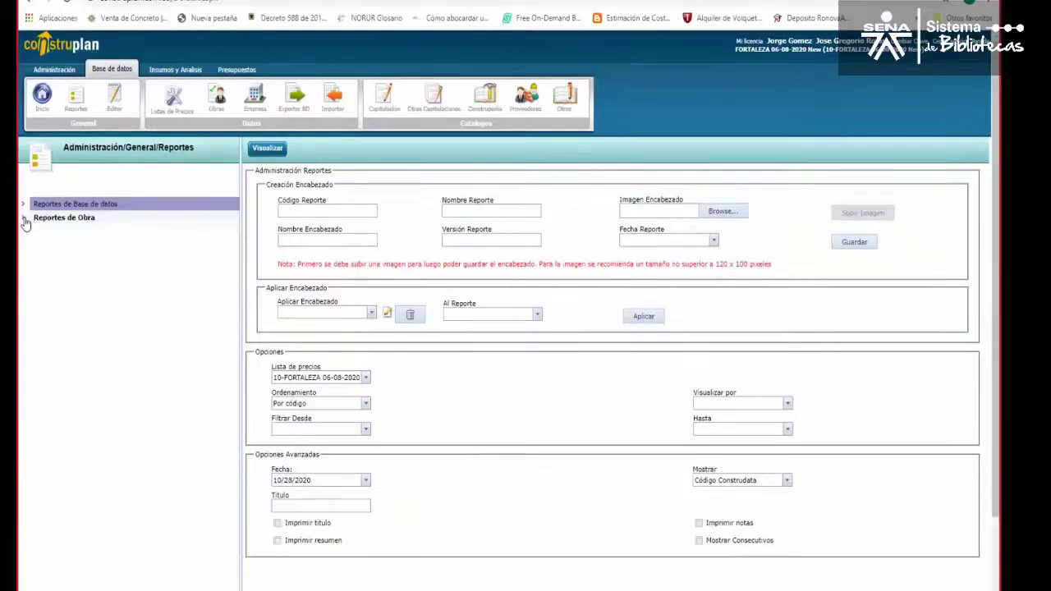
click(26, 217)
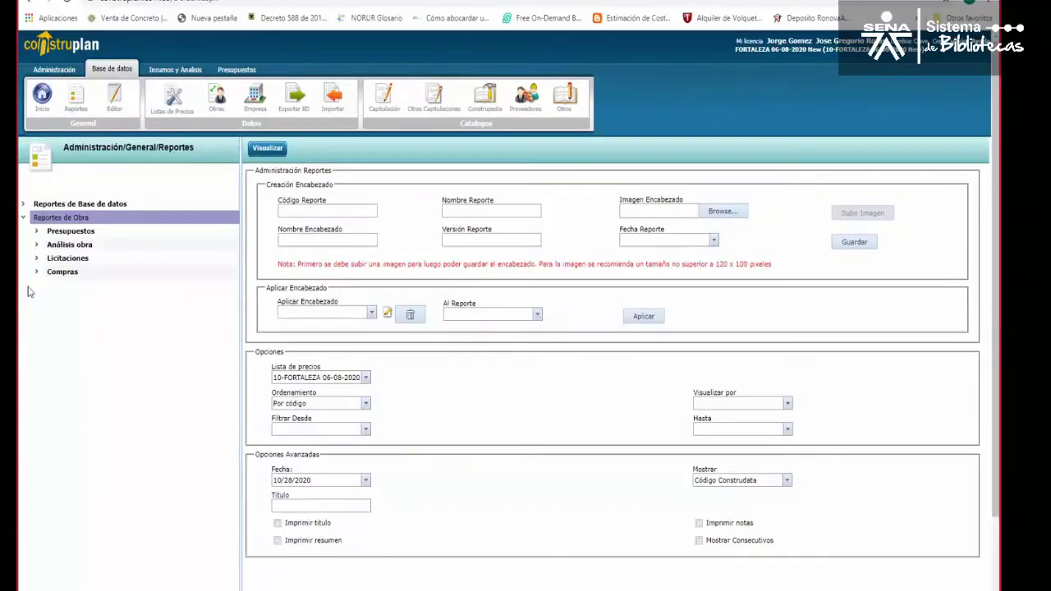
click(36, 234)
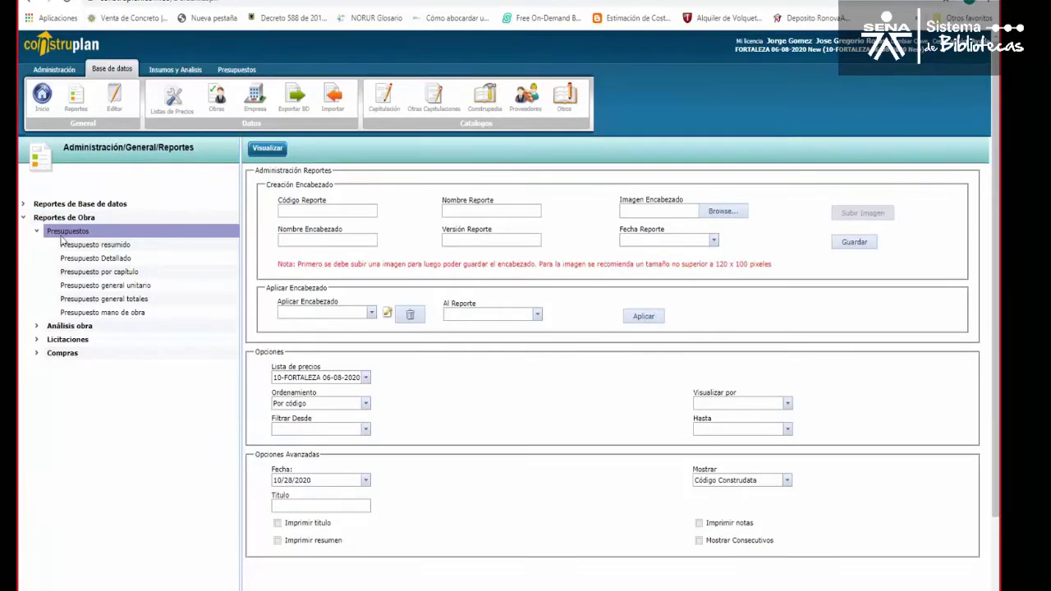
click(25, 205)
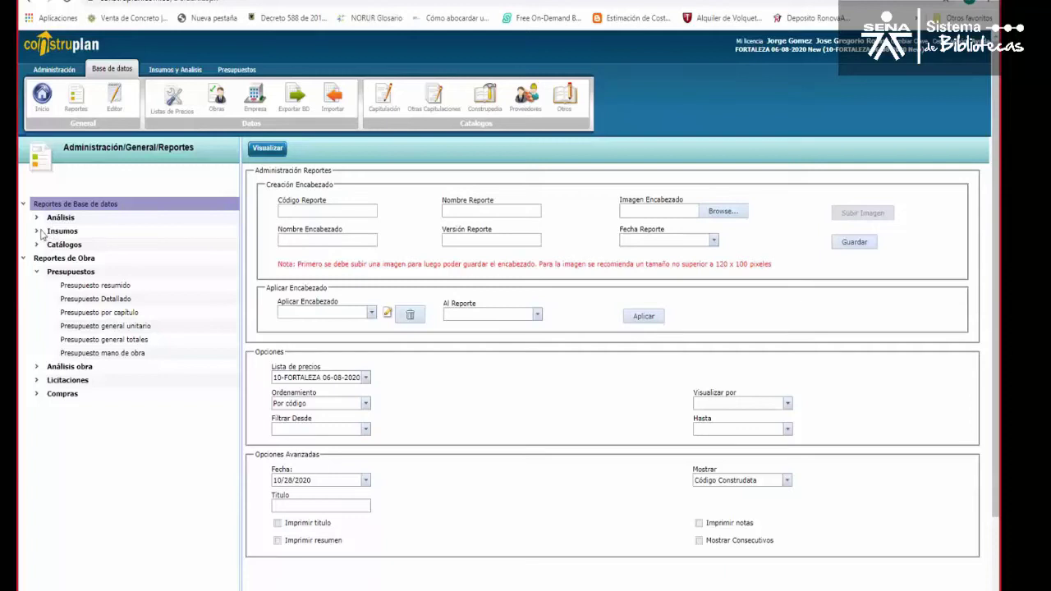
click(35, 233)
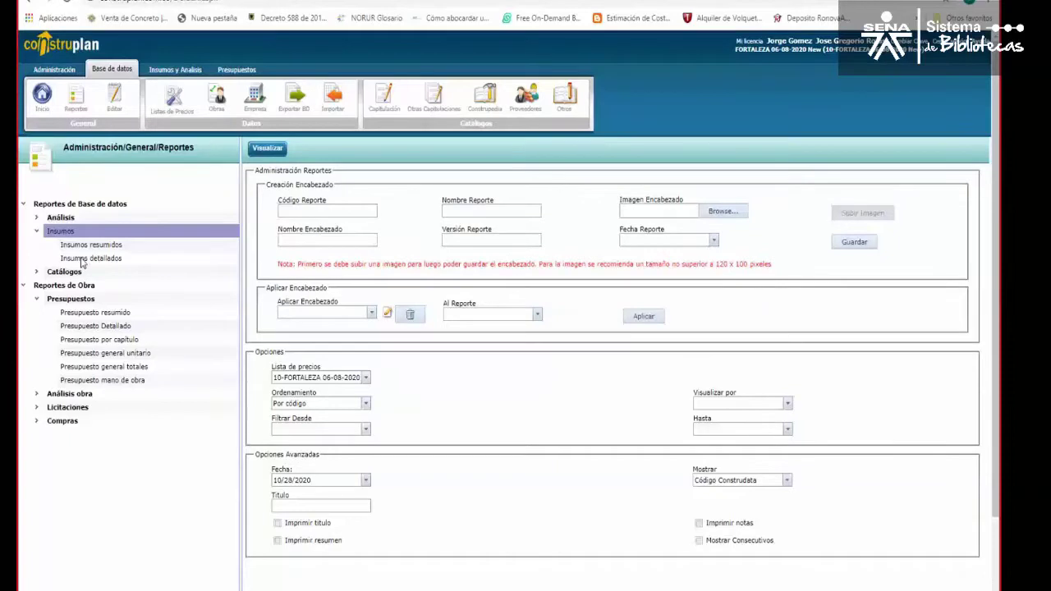
- Select the Insumos resumidos report and examine its displayed code, grouping and sorting options
click(786, 481)
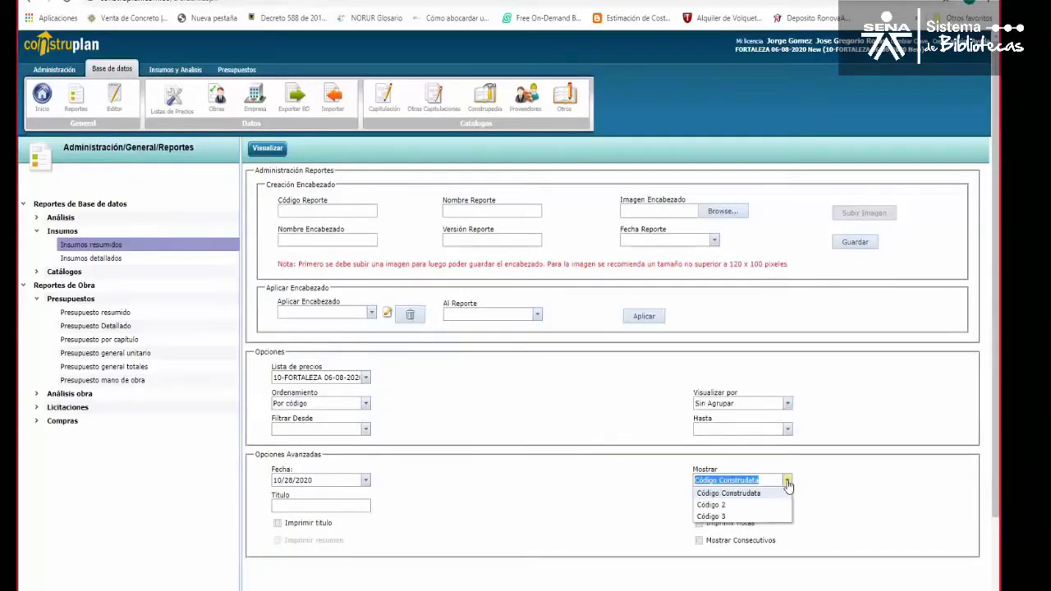
click(787, 404)
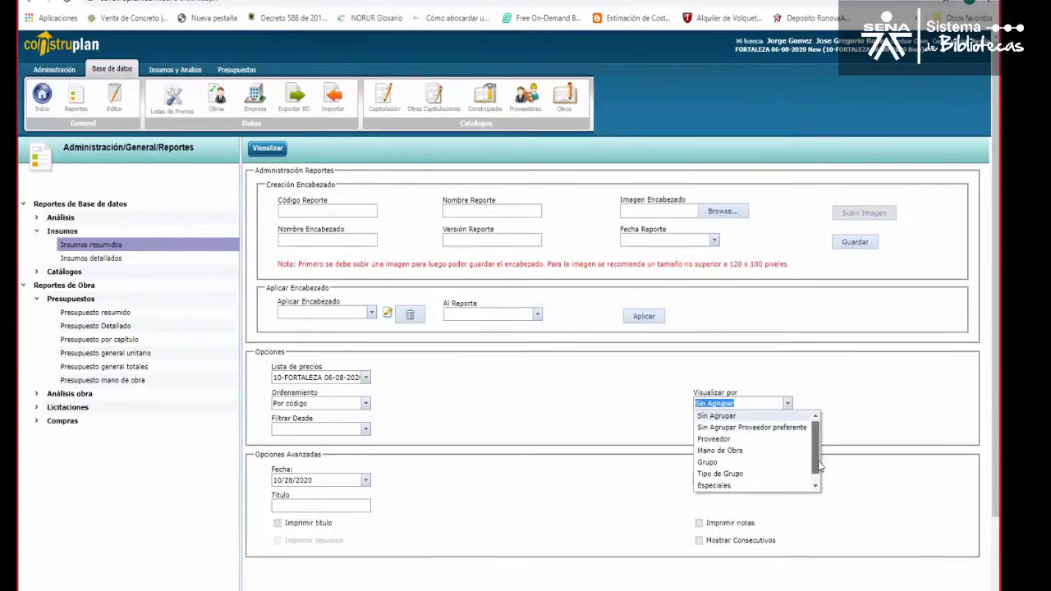
scroll(819, 466, down, 1)
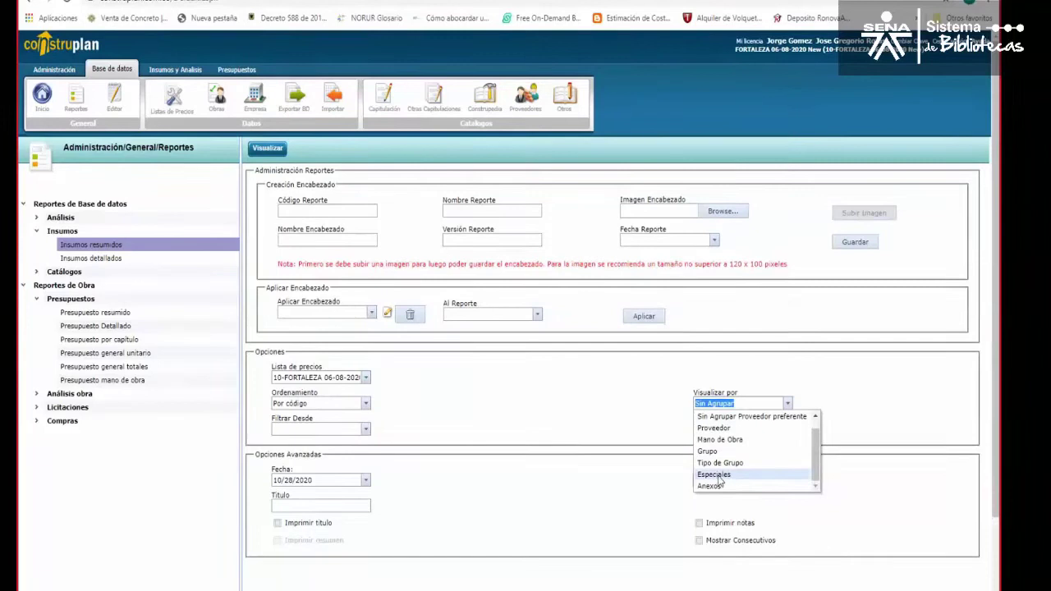
scroll(818, 460, up, 1)
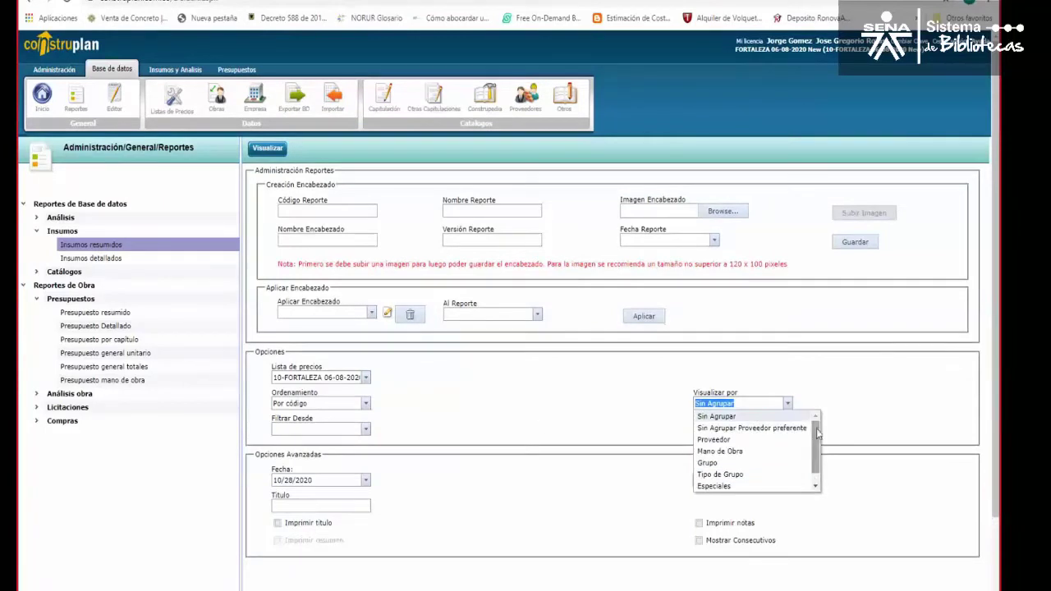
click(367, 408)
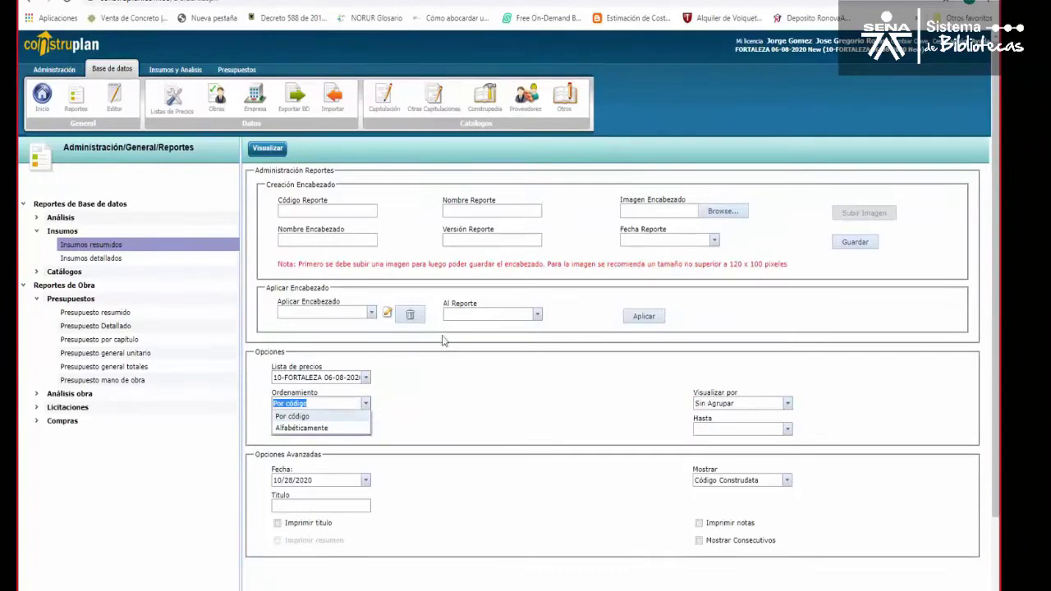
- Choose Especiales as the report to which the header applies
click(537, 315)
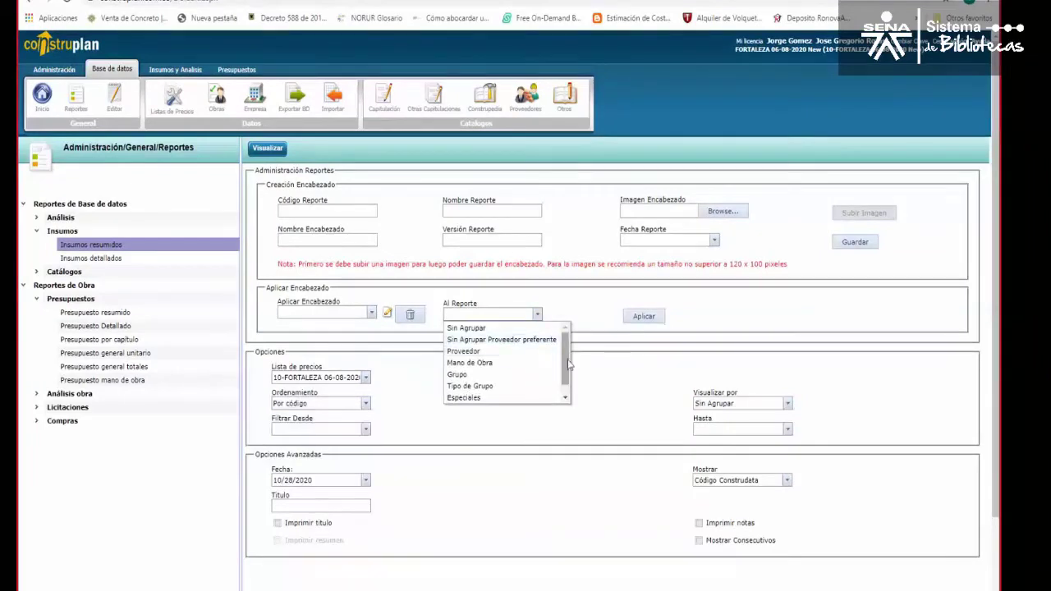
drag(568, 364, 572, 384)
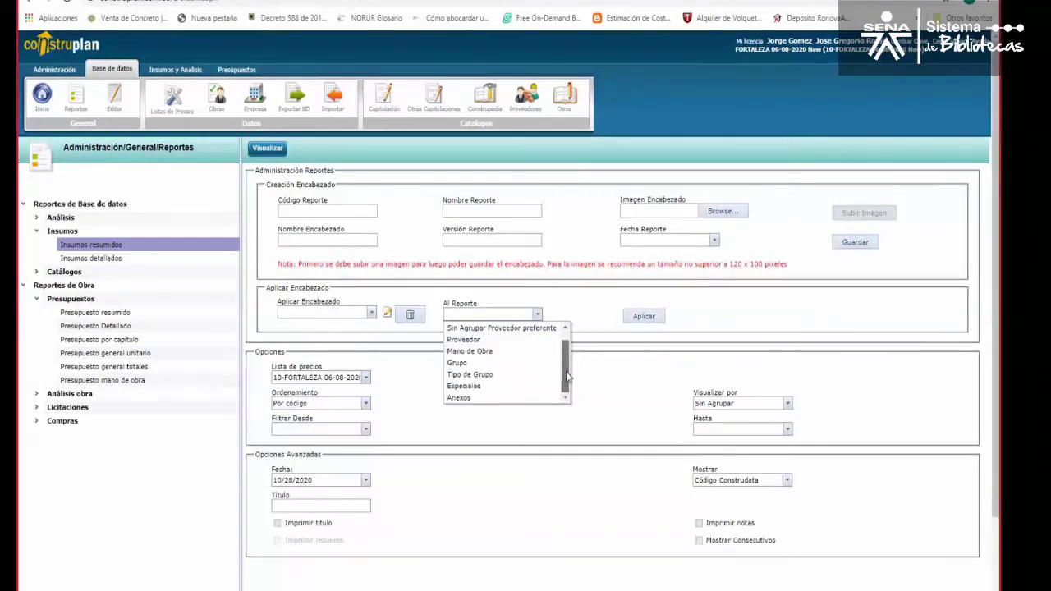
scroll(547, 364, up, 1)
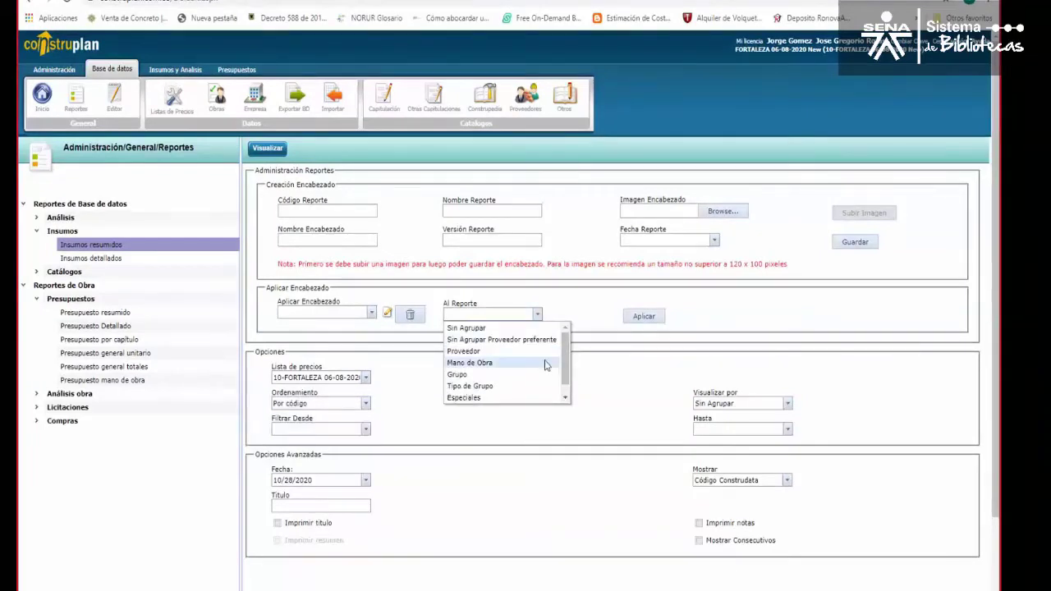
click(466, 399)
- Review the grouping options available for displaying the Insumos resumidos report, leaving the current selection in place
click(786, 403)
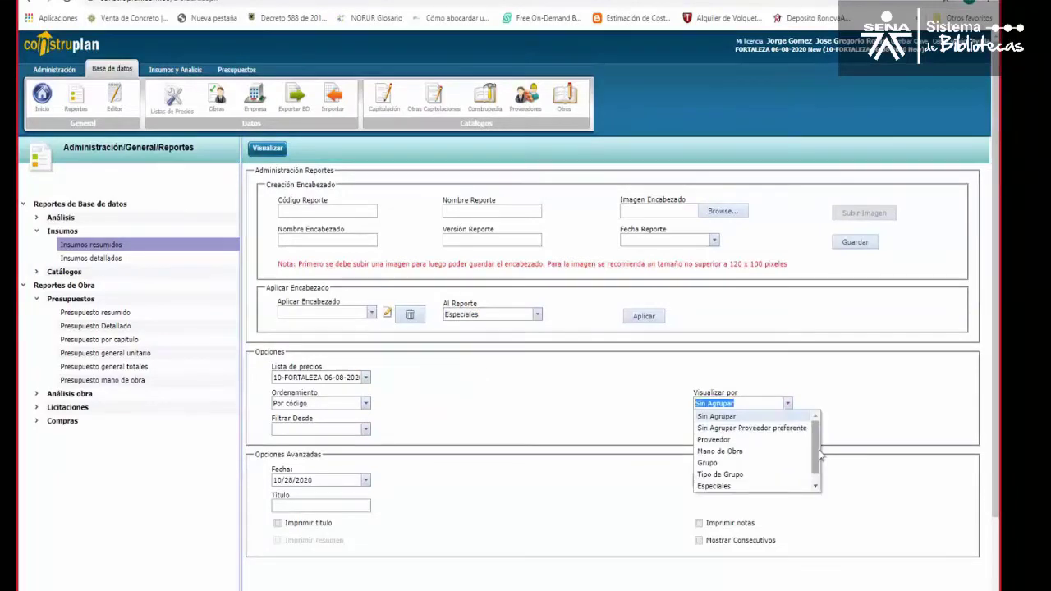
drag(819, 455, 820, 464)
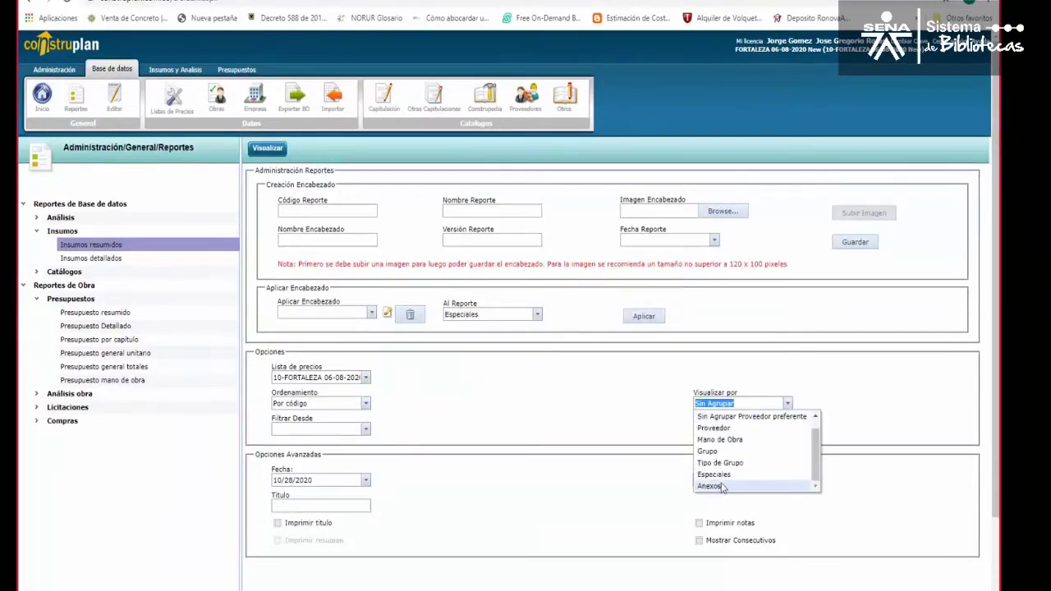
drag(819, 460, 819, 442)
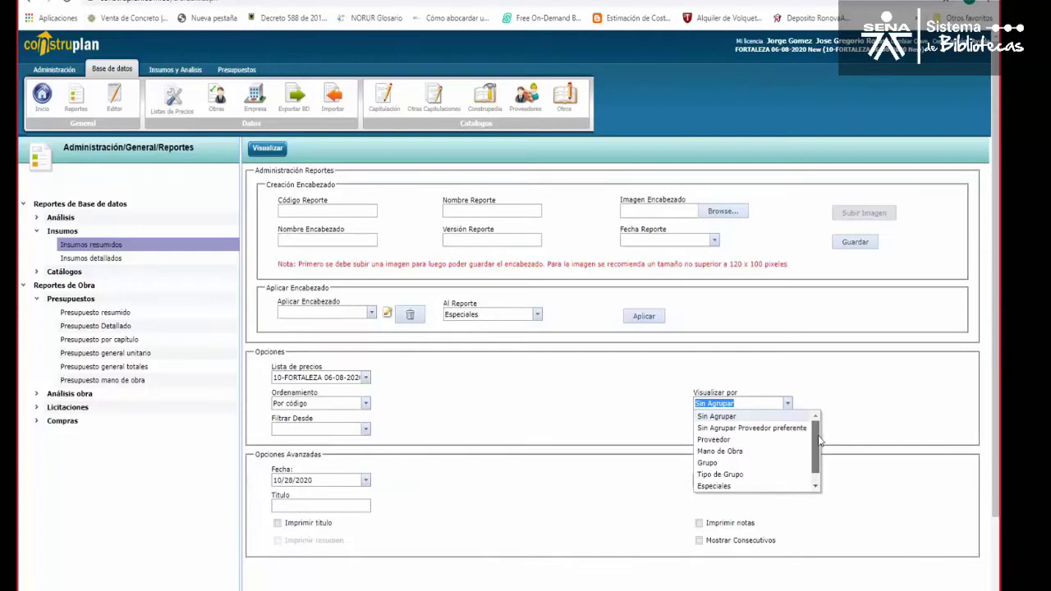
click(826, 406)
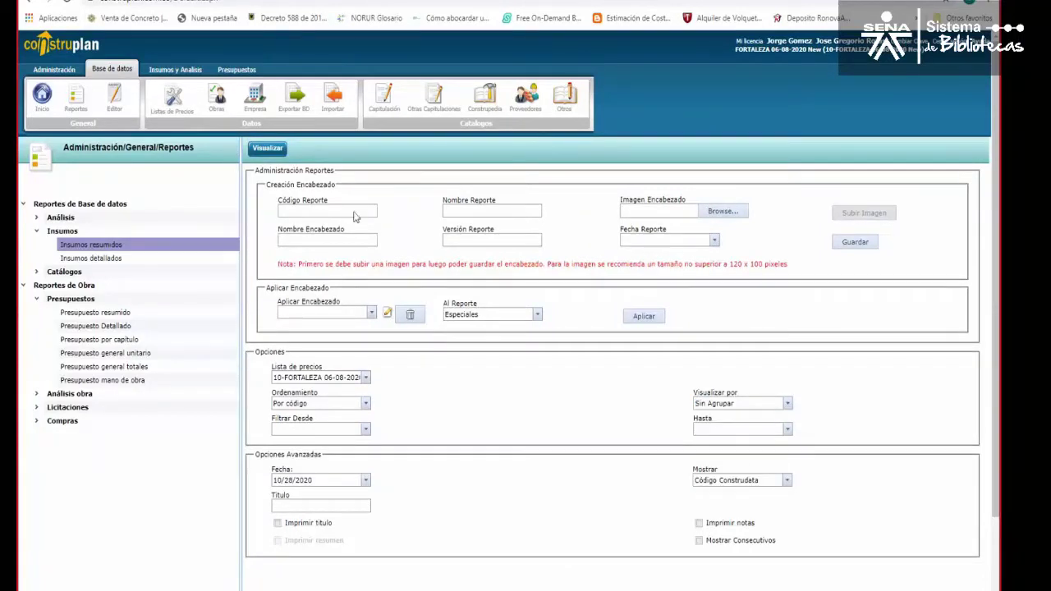
- Generate the Insumos resumidos report preview, examine its supply codes, prices, groups and suppliers, and close it
click(267, 151)
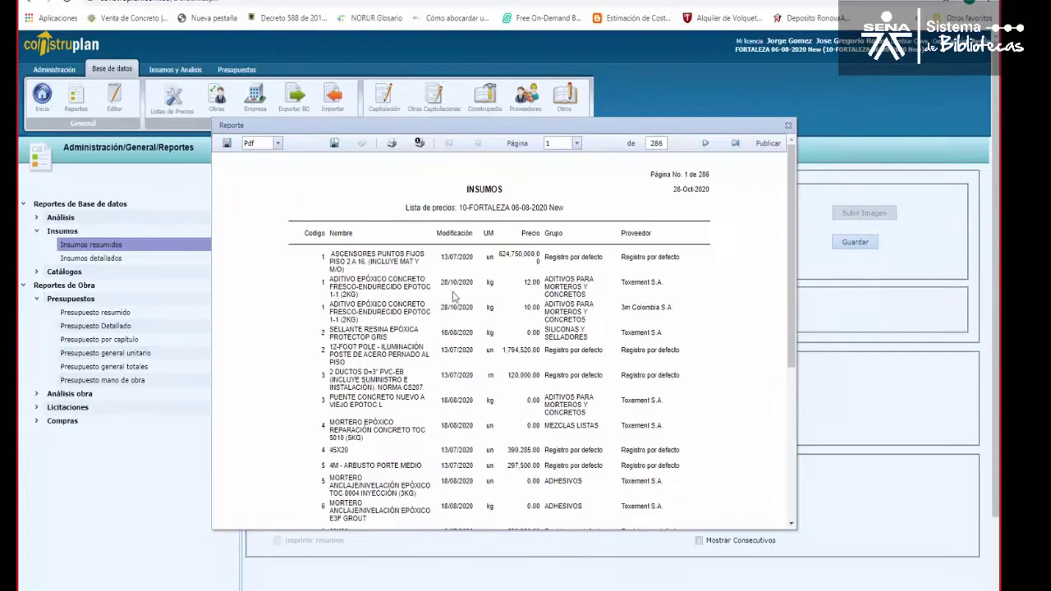
scroll(415, 308, down, 2)
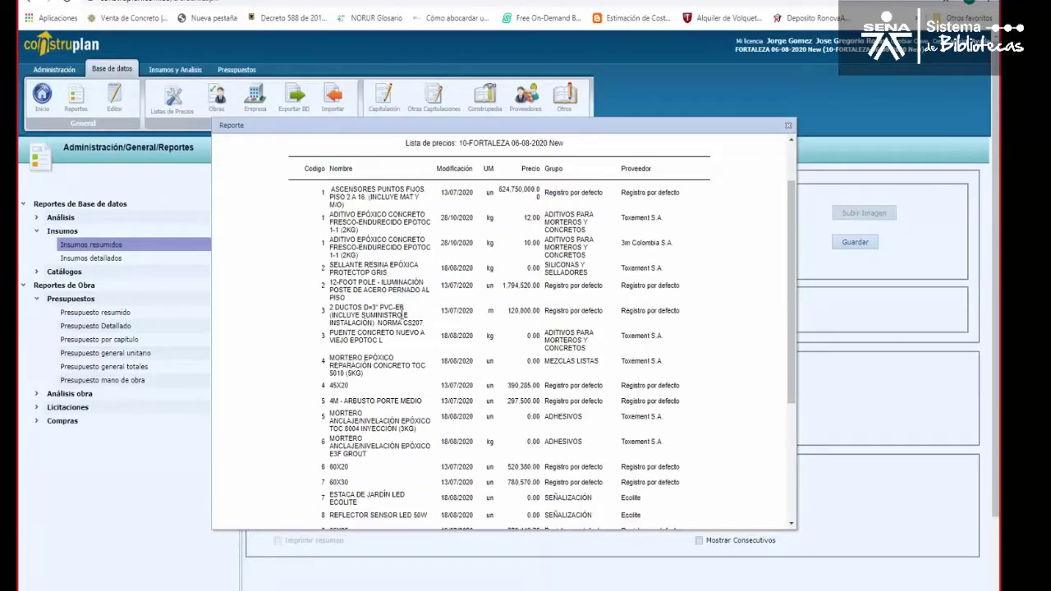
scroll(405, 315, down, 4)
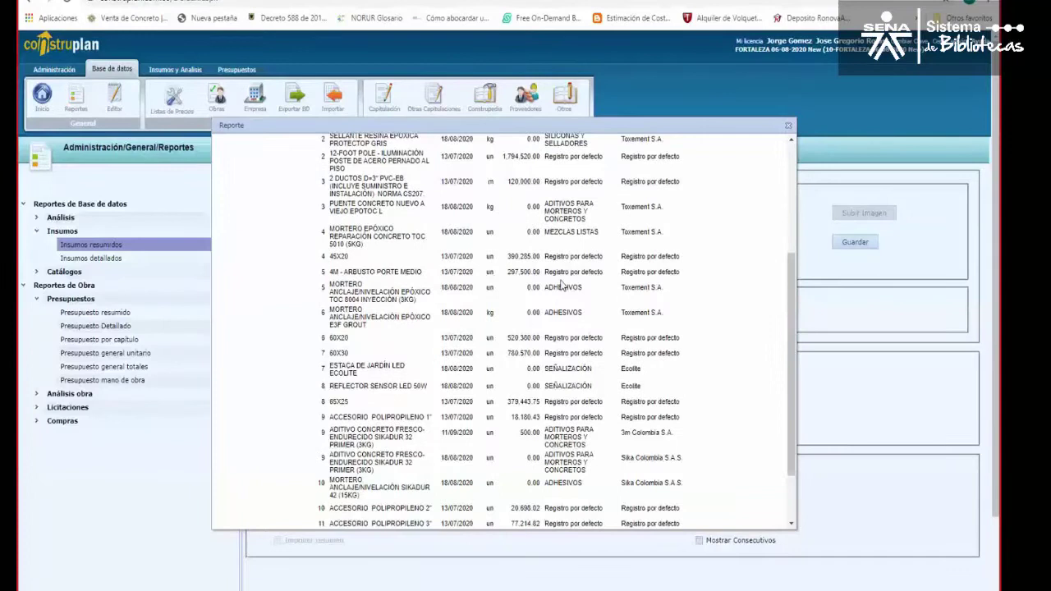
scroll(561, 283, up, 6)
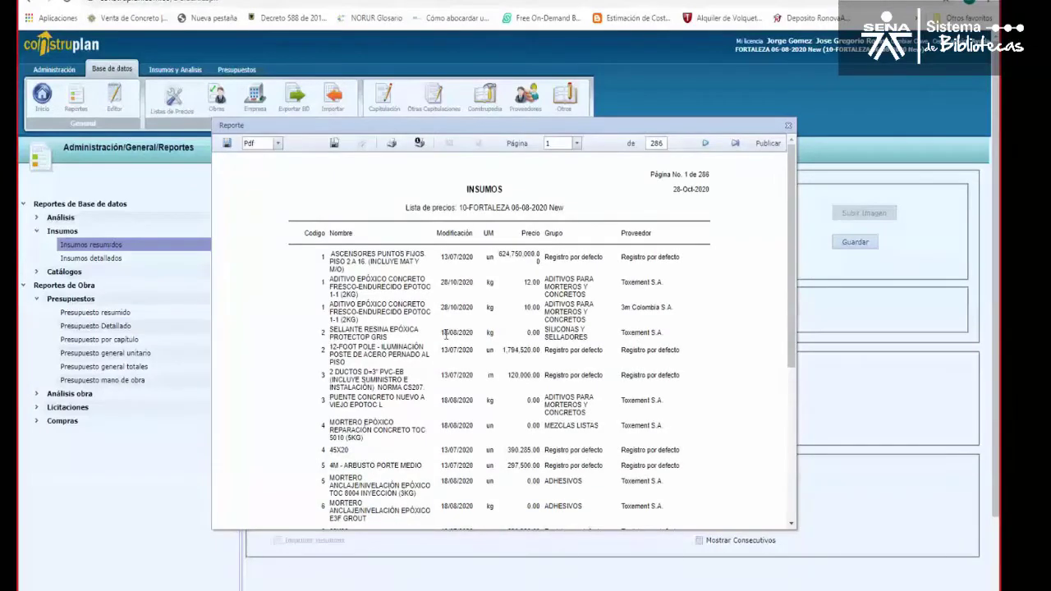
click(787, 129)
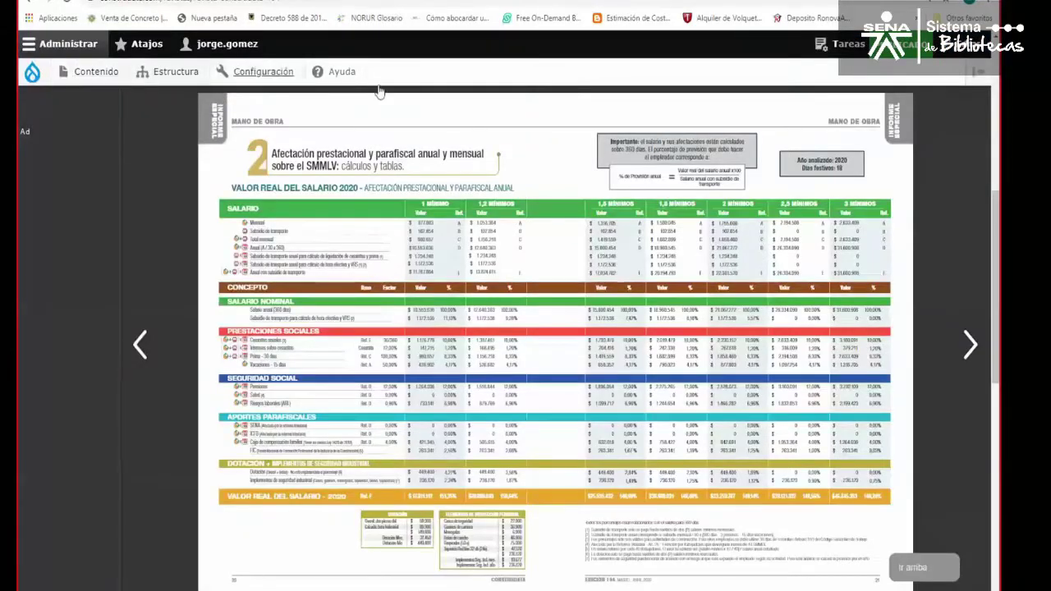
- Switch to the Construdata website and open the Archivo histórico de precios in the Centro de descargas premium service
scroll(934, 202, up, 5)
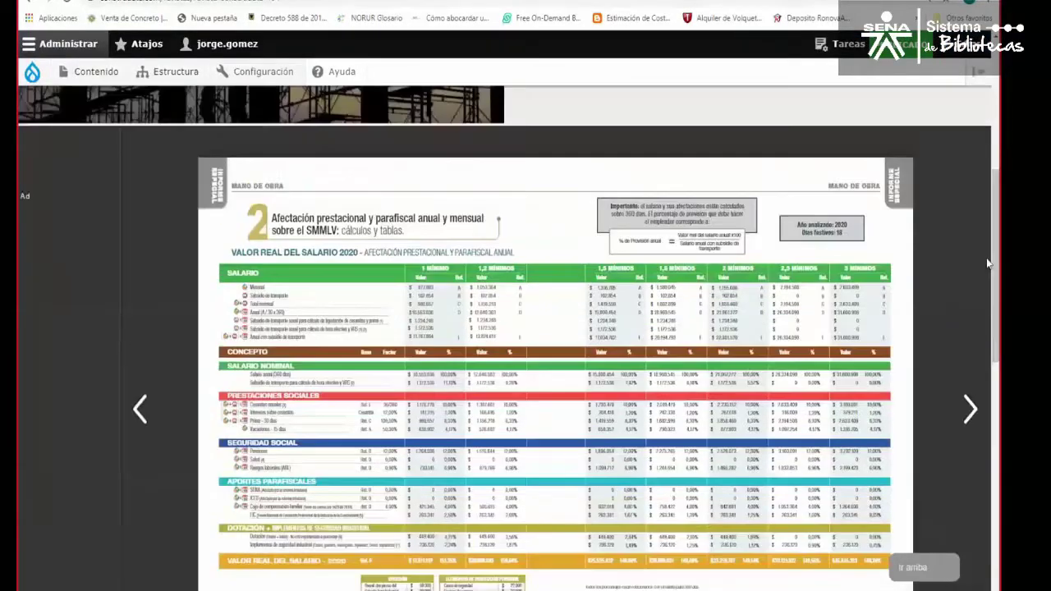
mouse_move(772, 93)
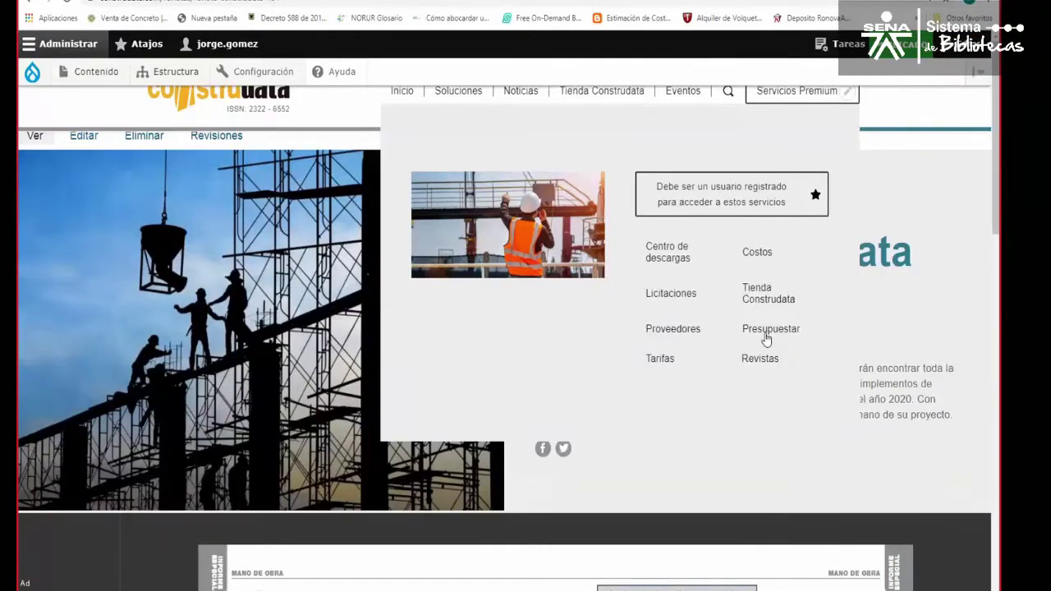
click(663, 258)
scroll(512, 413, down, 5)
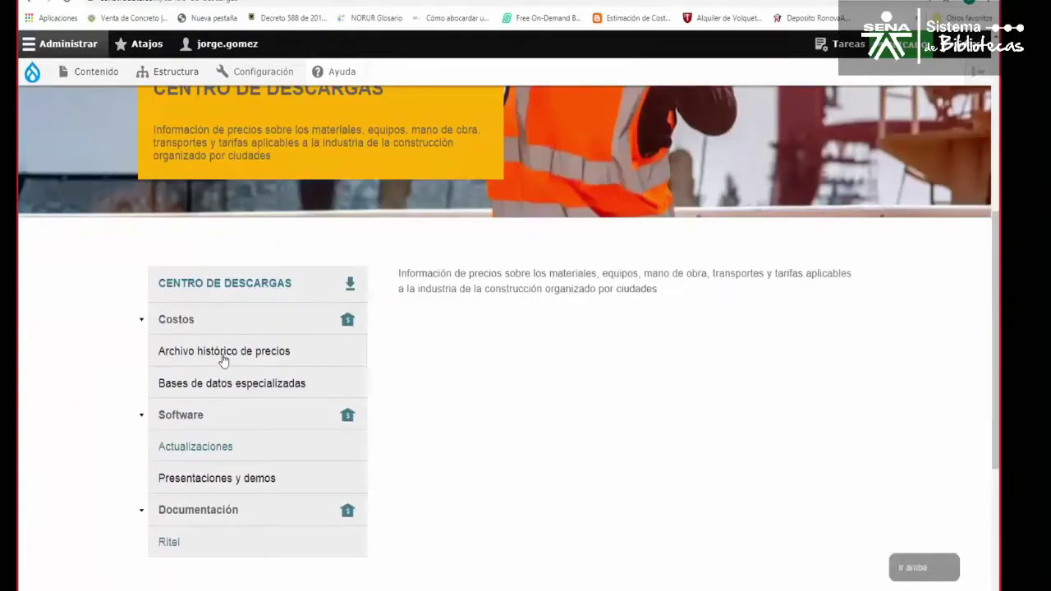
click(223, 354)
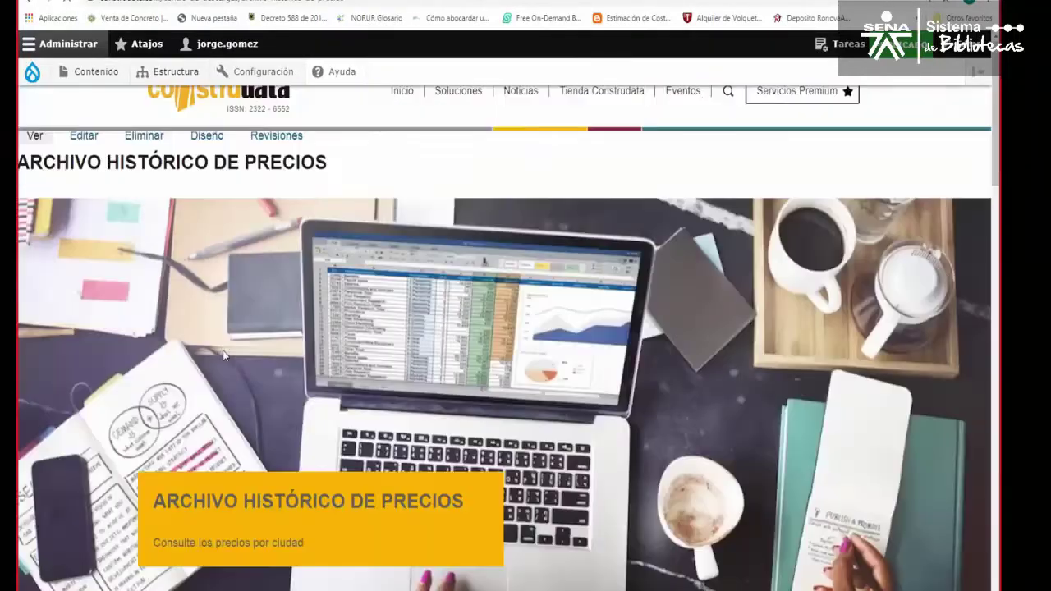
- Examine the historical price editions offered for download under Bogotá D.C. and the cities available
scroll(543, 456, down, 5)
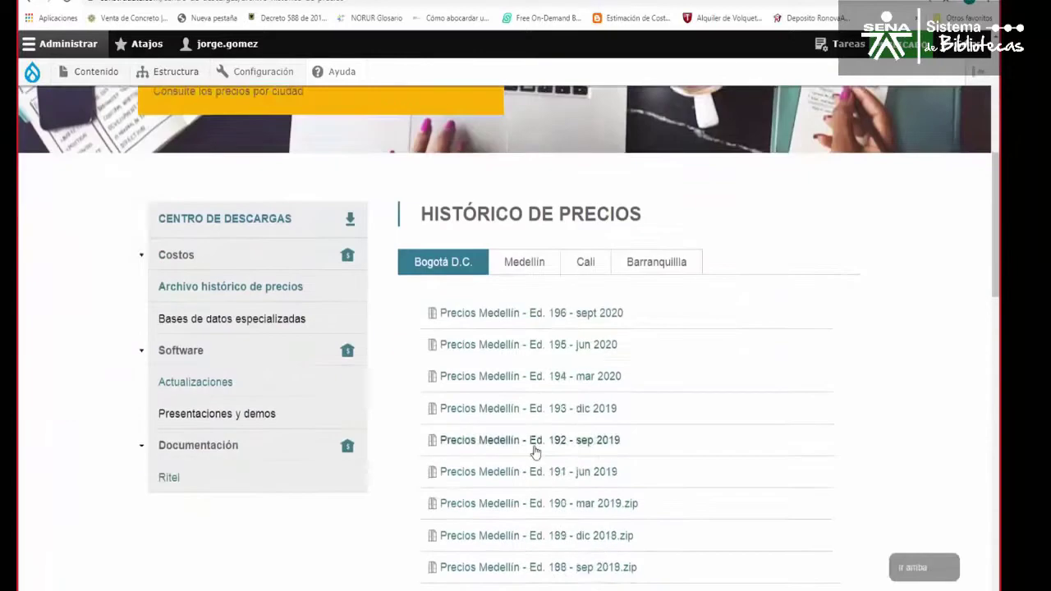
scroll(534, 460, down, 2)
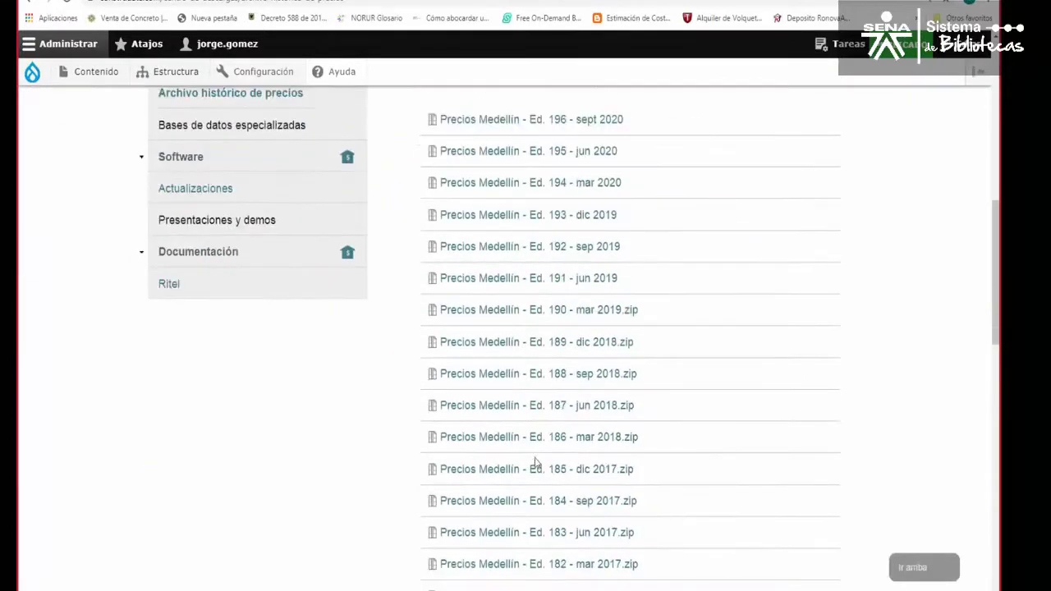
scroll(535, 460, down, 4)
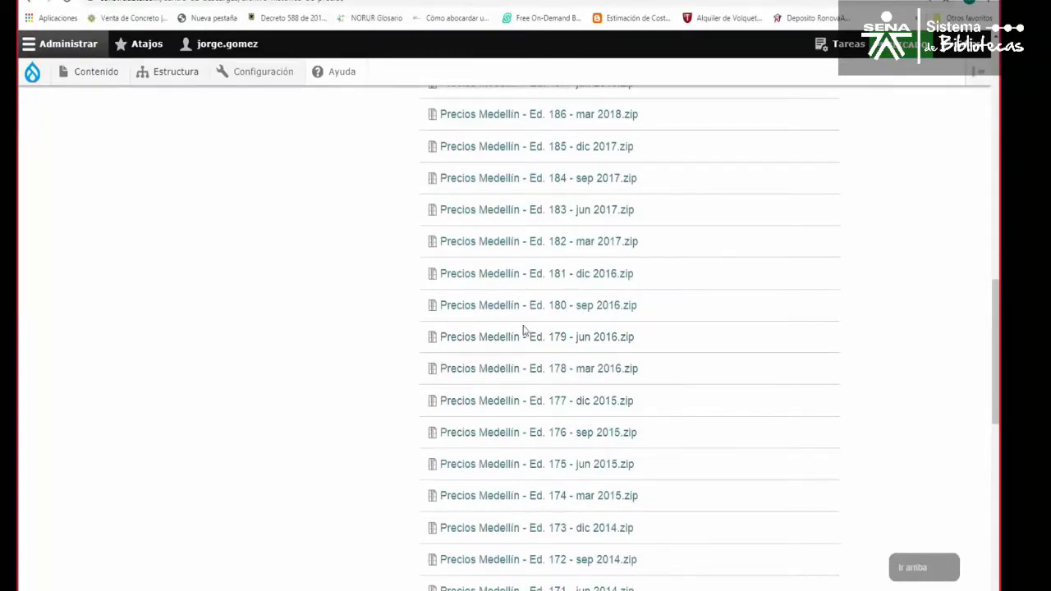
scroll(523, 330, up, 5)
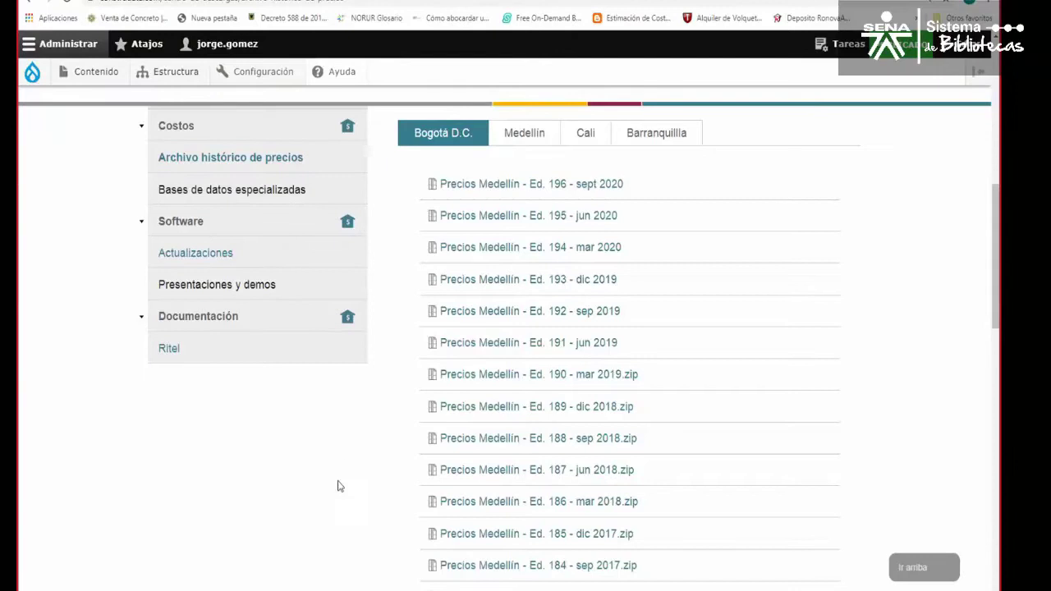
scroll(336, 485, up, 2)
scroll(386, 457, up, 3)
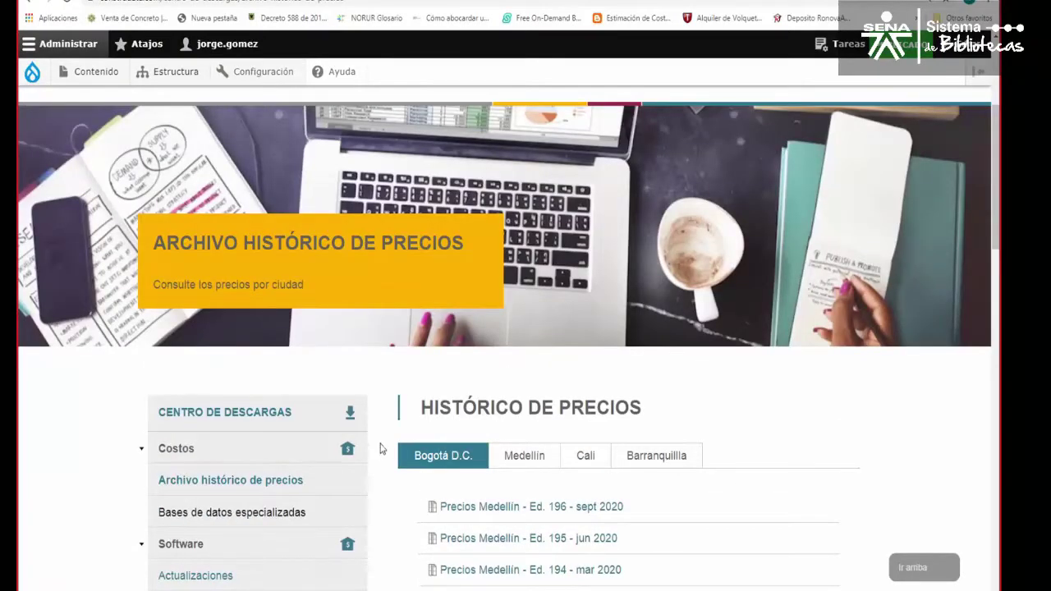
scroll(381, 448, up, 3)
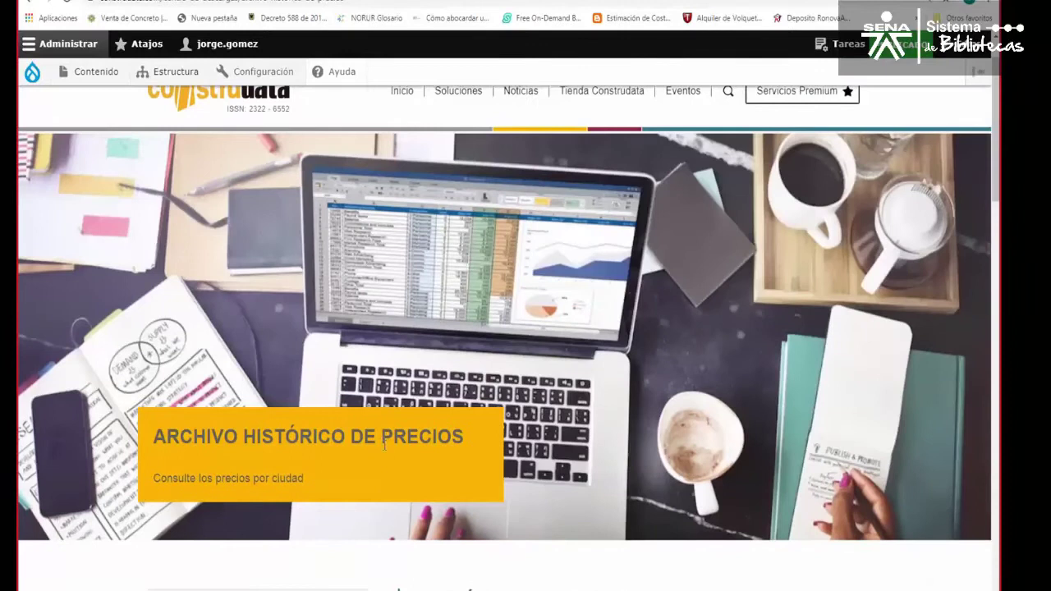
drag(382, 436, 464, 436)
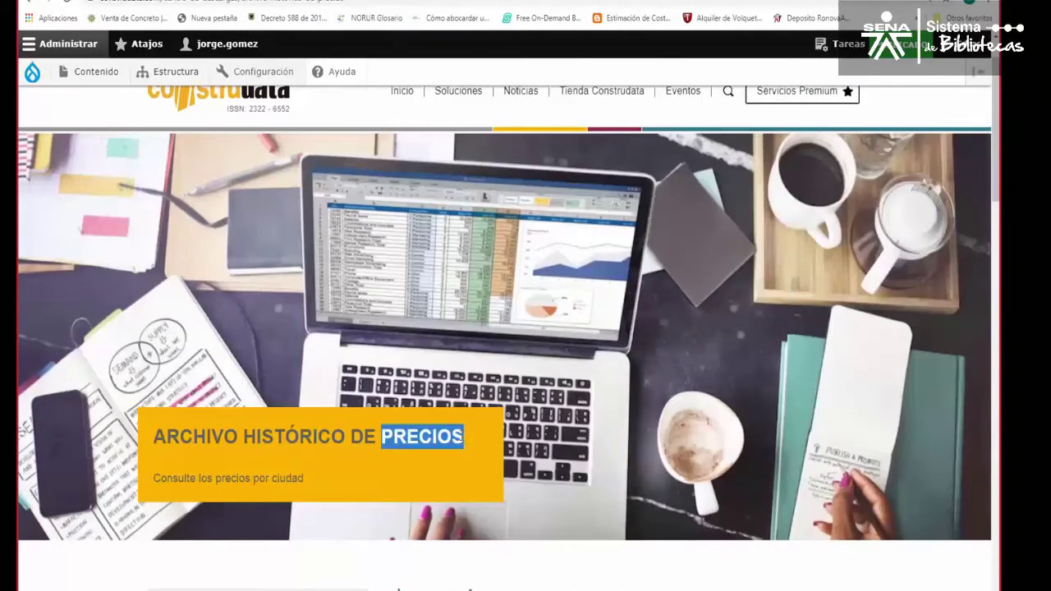
scroll(386, 453, down, 3)
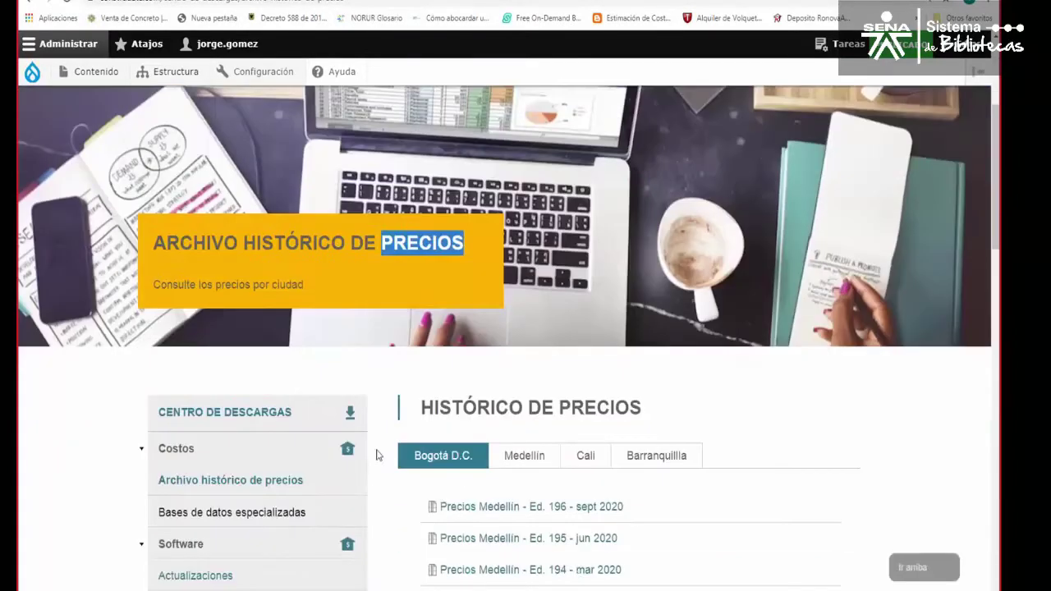
click(381, 427)
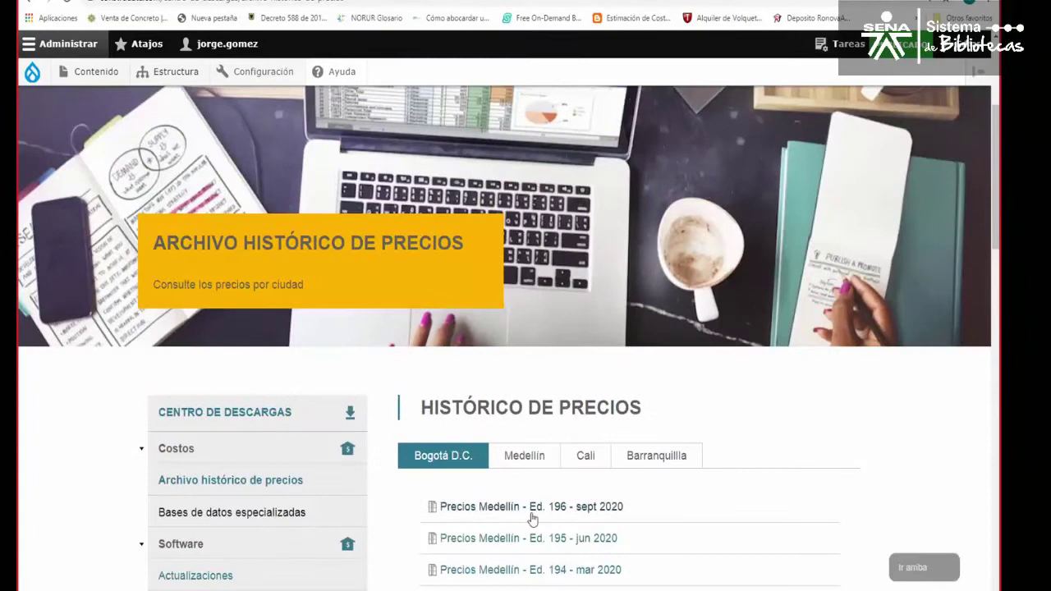
scroll(534, 509, down, 2)
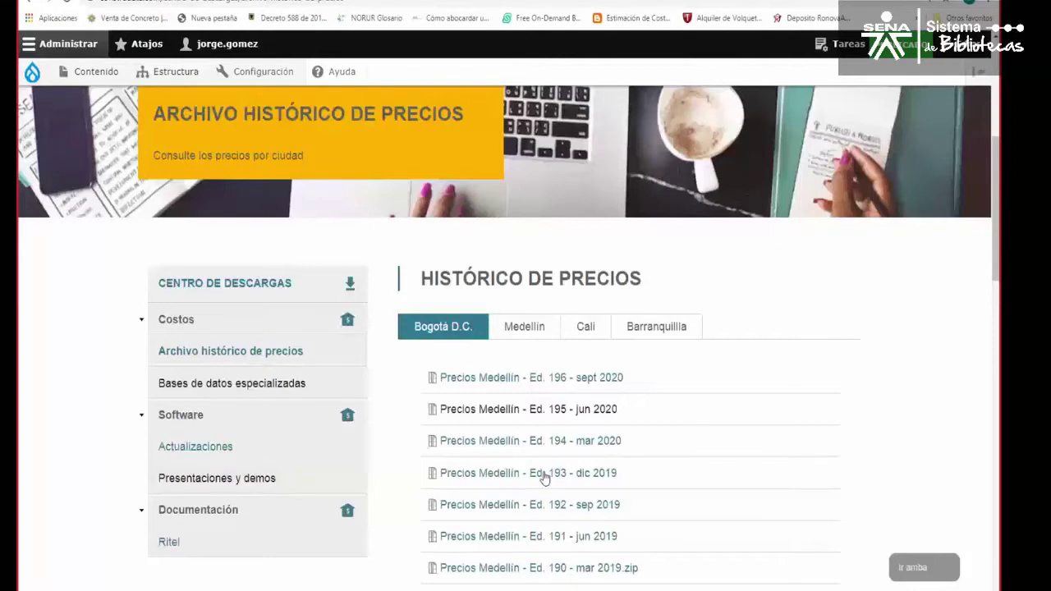
scroll(543, 478, down, 2)
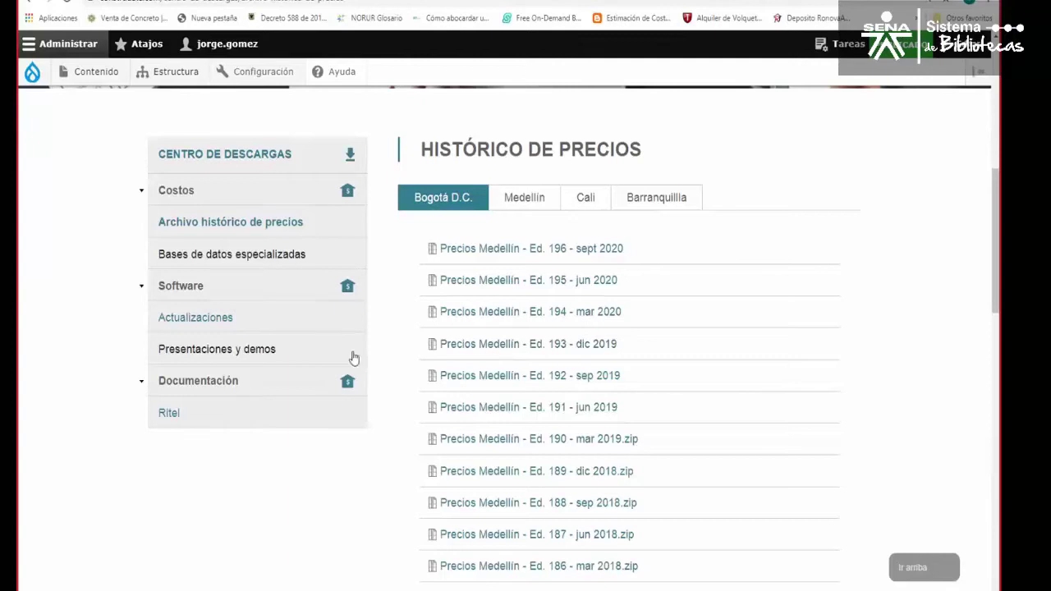
- Open the Costos premium service and examine its introduction and the Índice de costos document for Bogotá
scroll(395, 358, up, 3)
scroll(394, 359, up, 2)
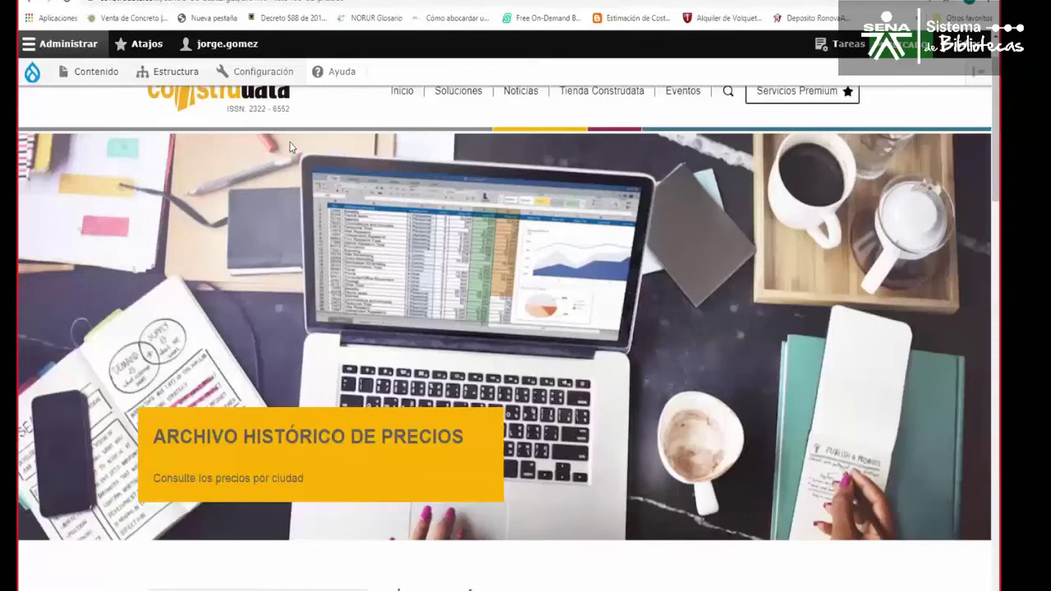
mouse_move(781, 104)
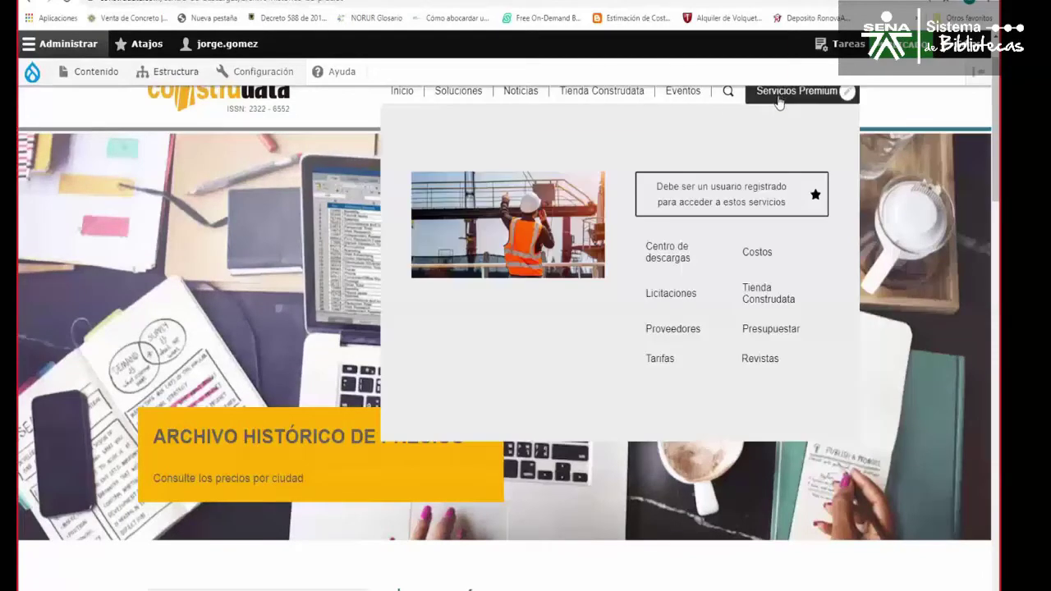
click(753, 254)
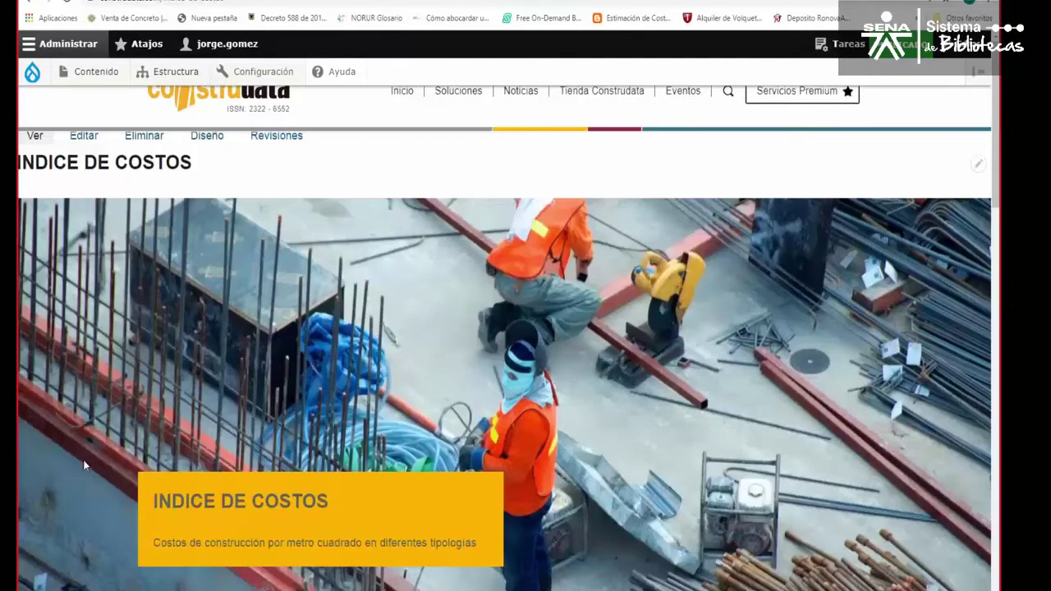
scroll(83, 460, down, 1)
scroll(83, 460, down, 3)
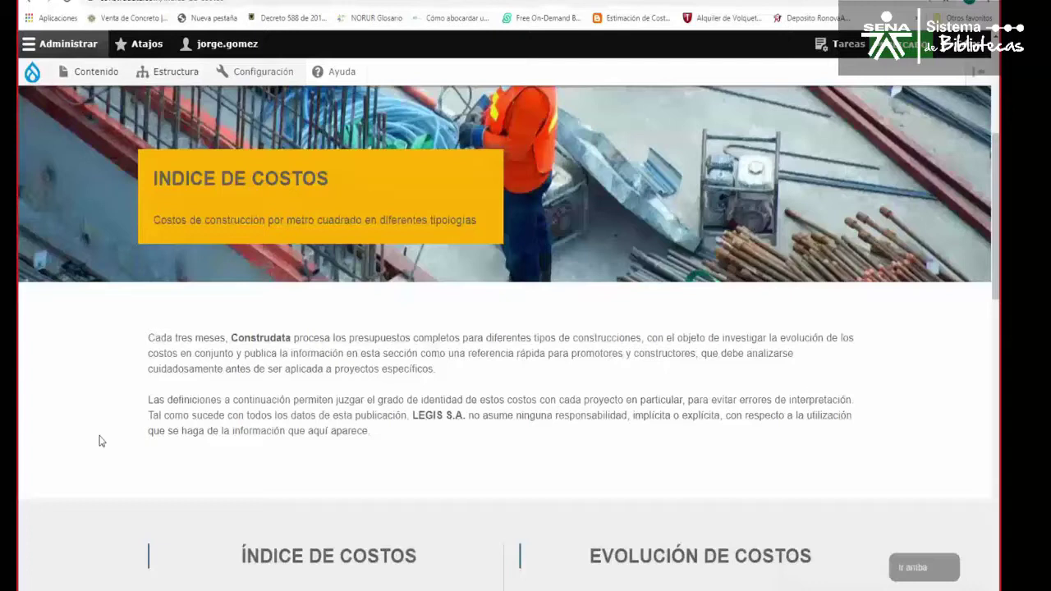
scroll(101, 441, down, 4)
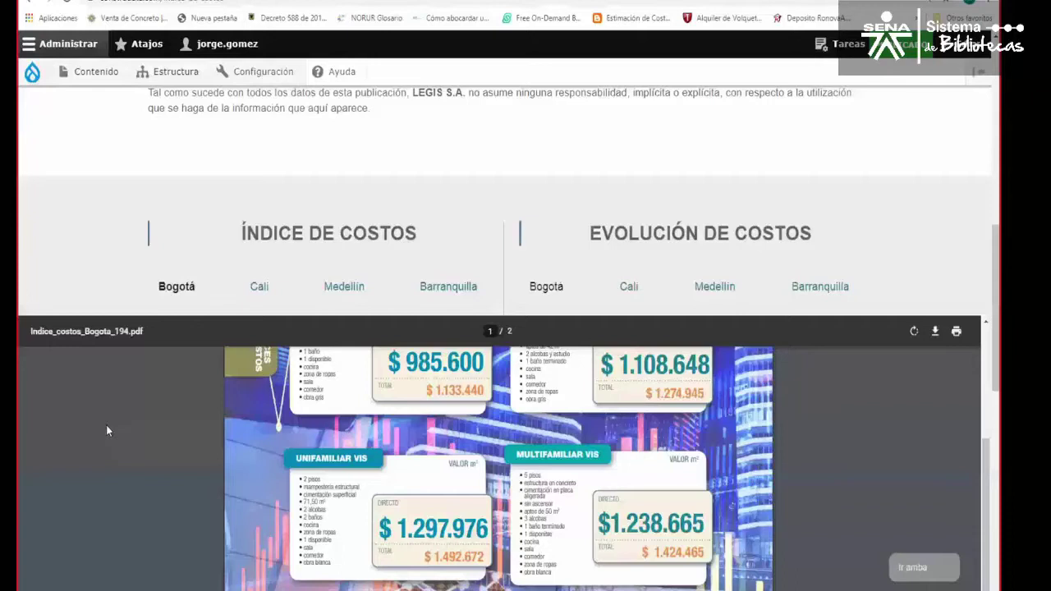
scroll(106, 425, down, 3)
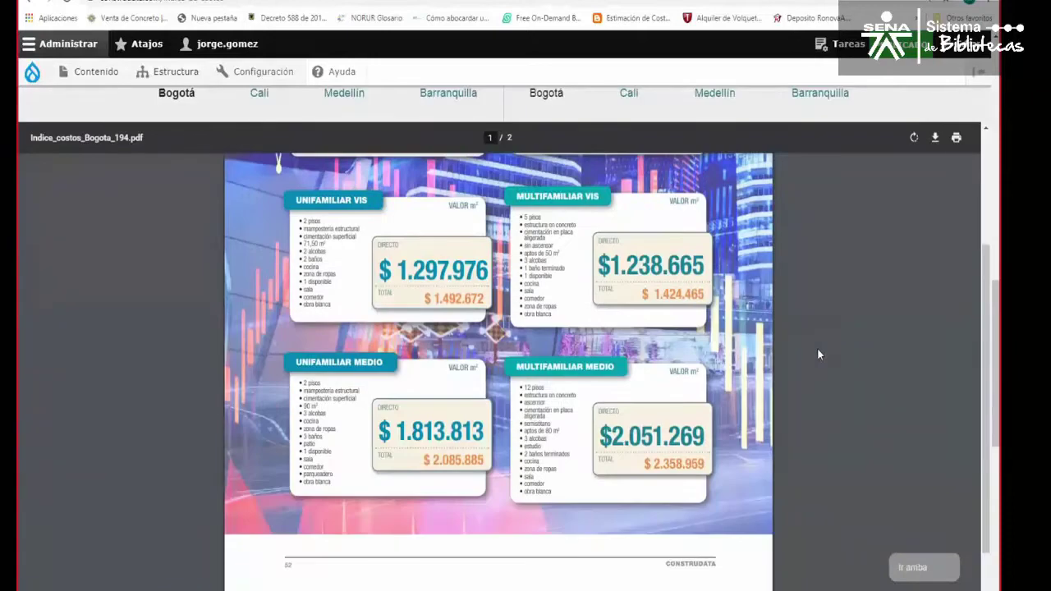
- Examine the Bogotá housing cost cards, highlighting the area and the obra gris finish of Unifamiliar VIP
scroll(817, 347, up, 3)
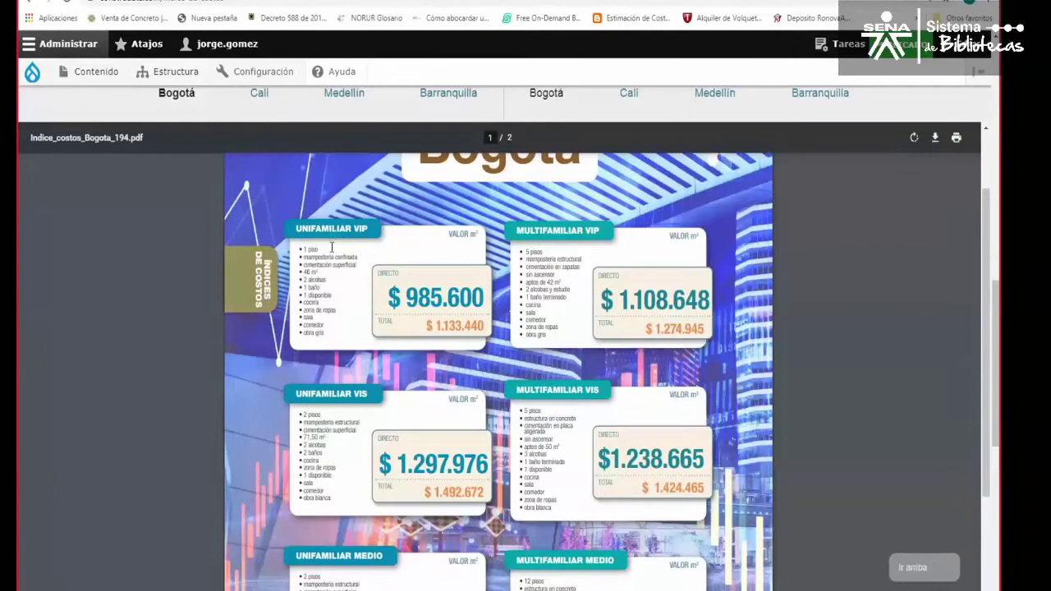
double_click(308, 274)
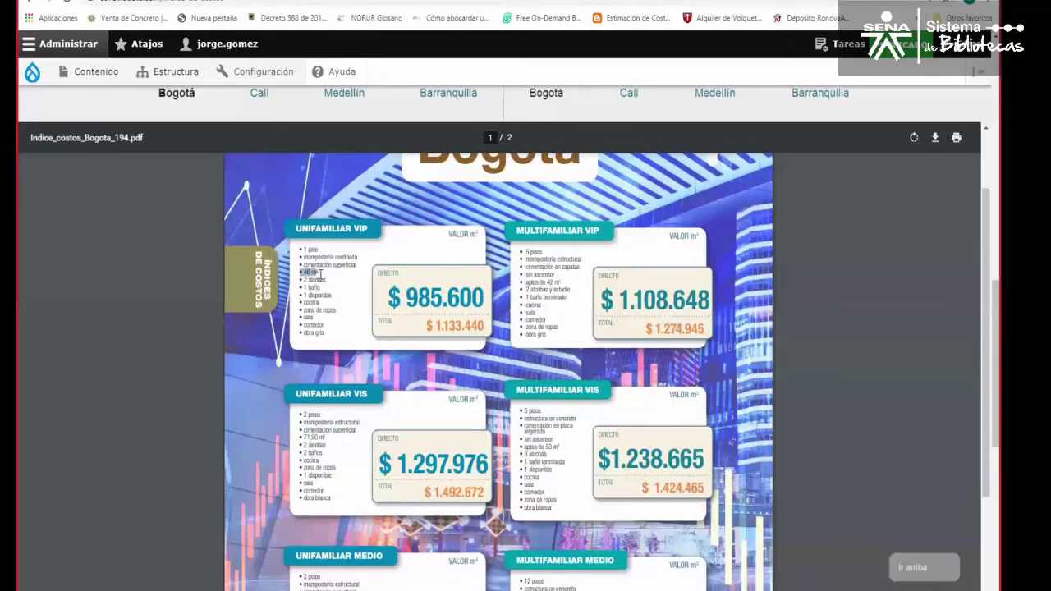
double_click(311, 333)
triple_click(316, 335)
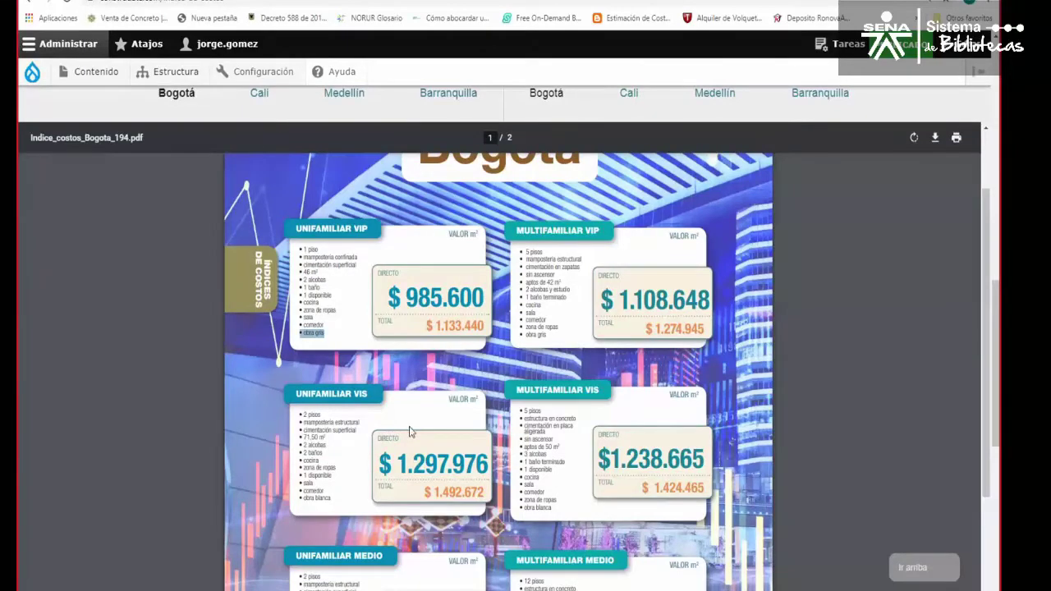
scroll(410, 431, down, 1)
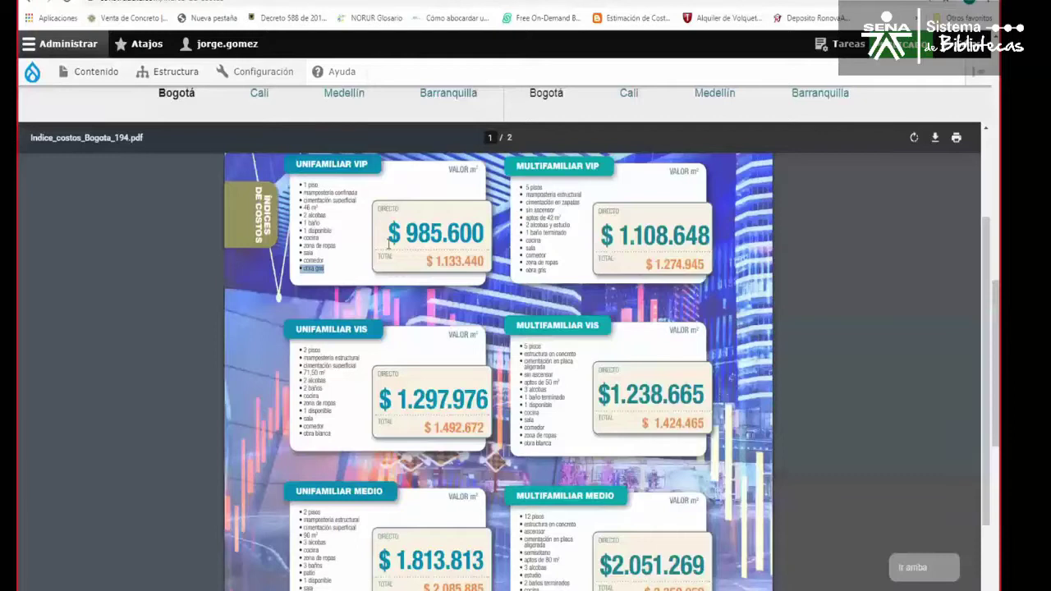
- Open the Evolución de costos document for Bogotá
scroll(901, 239, up, 4)
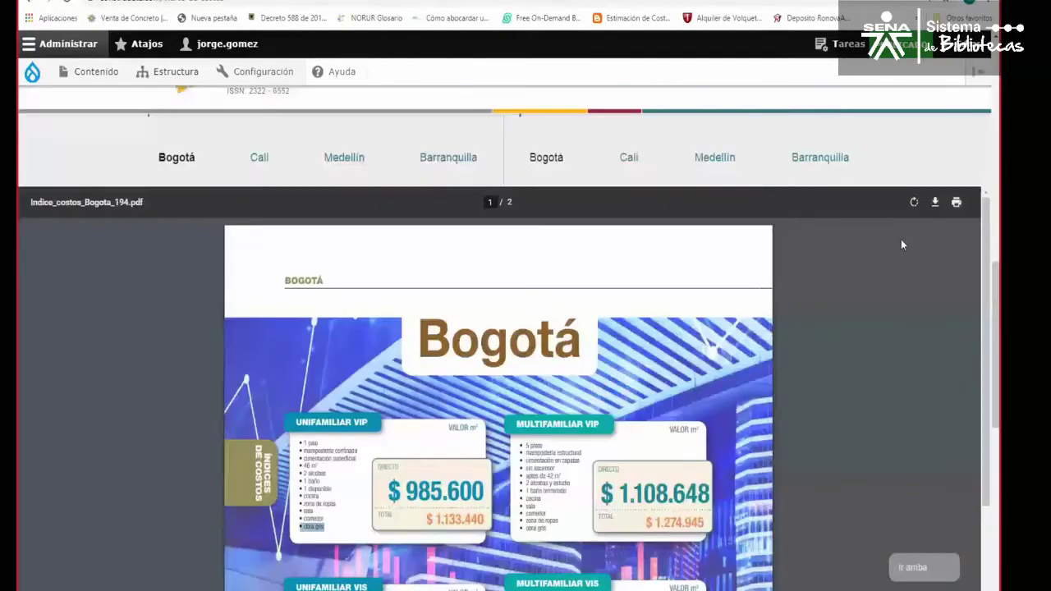
click(553, 161)
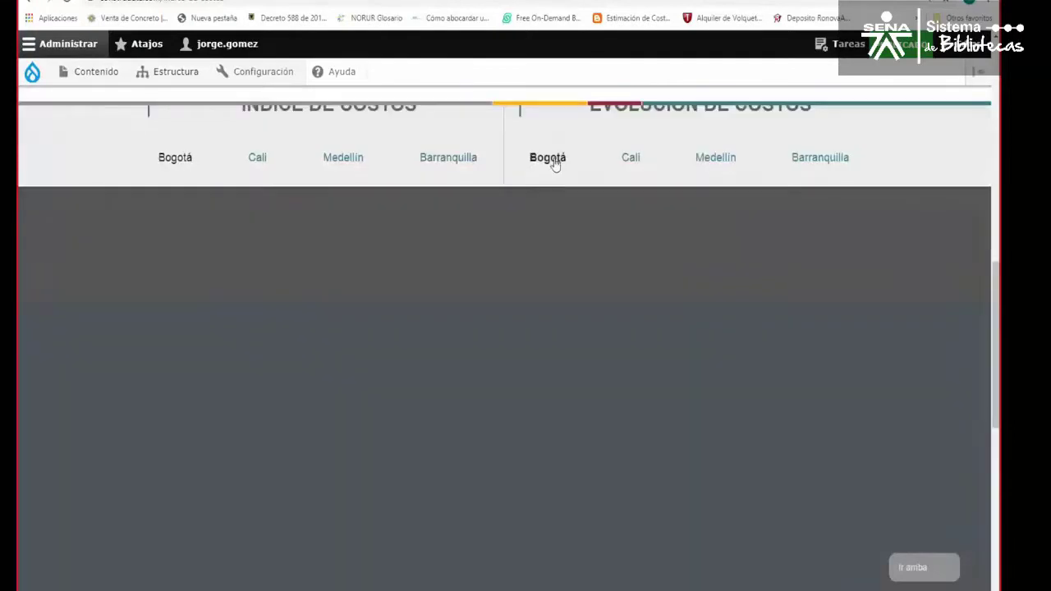